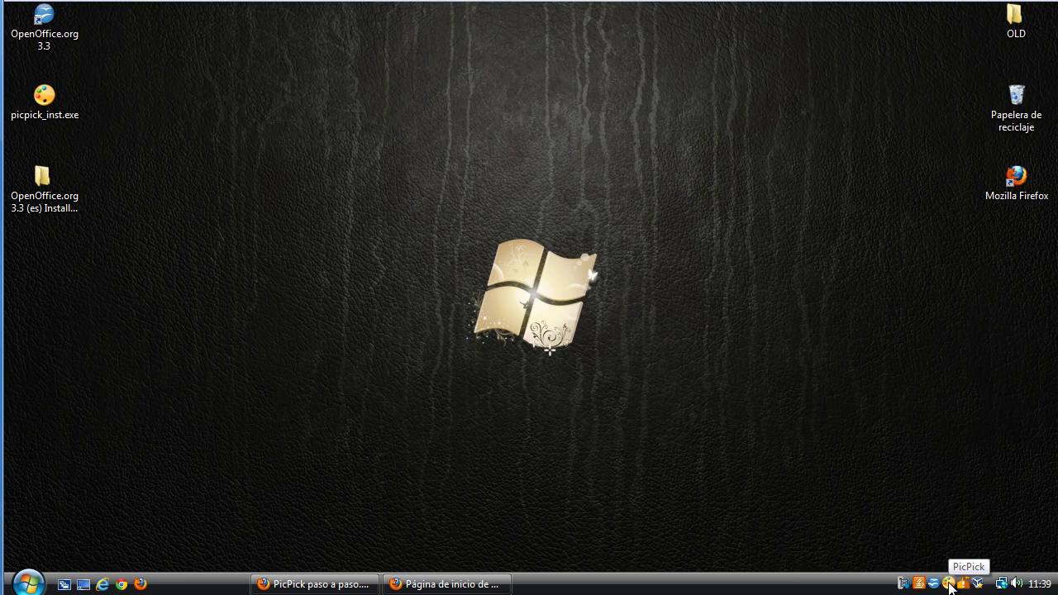
Capture a screen region of about 190 x 170 px around the Windows logo on the desktop wallpaper.
click(949, 583)
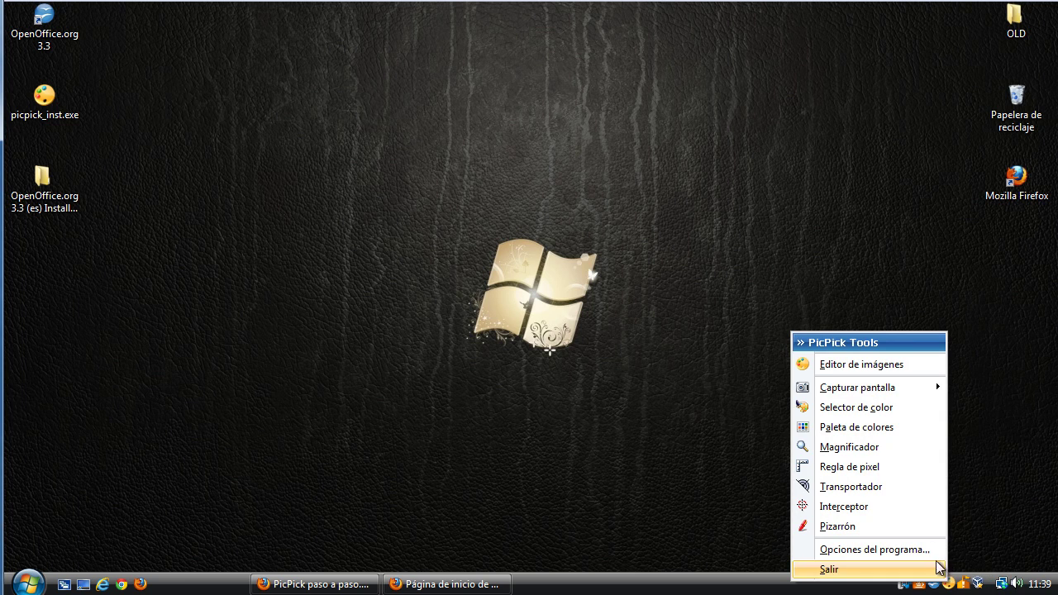
mouse_move(897, 387)
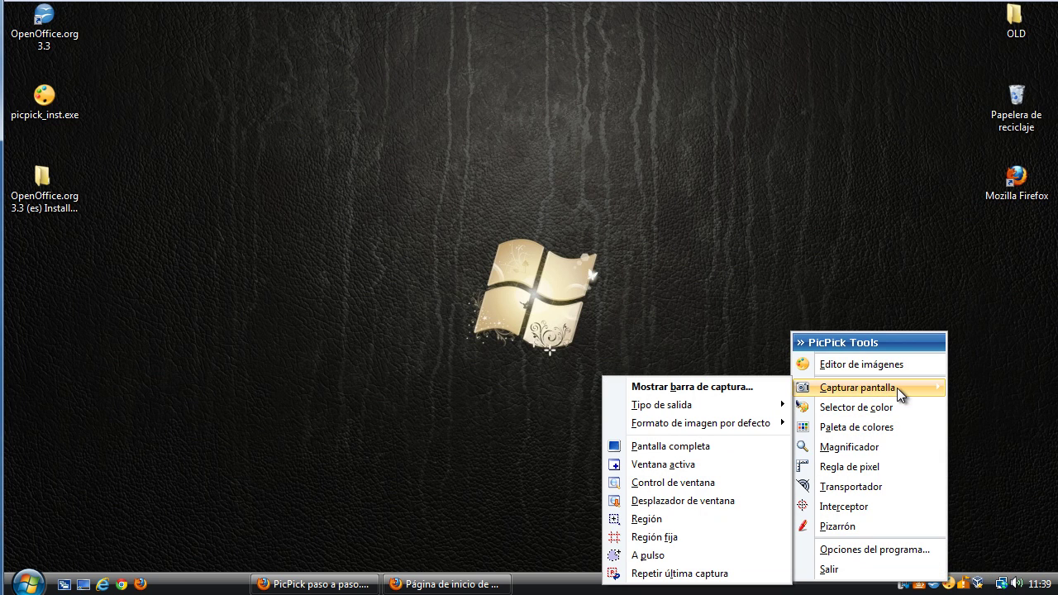
click(692, 525)
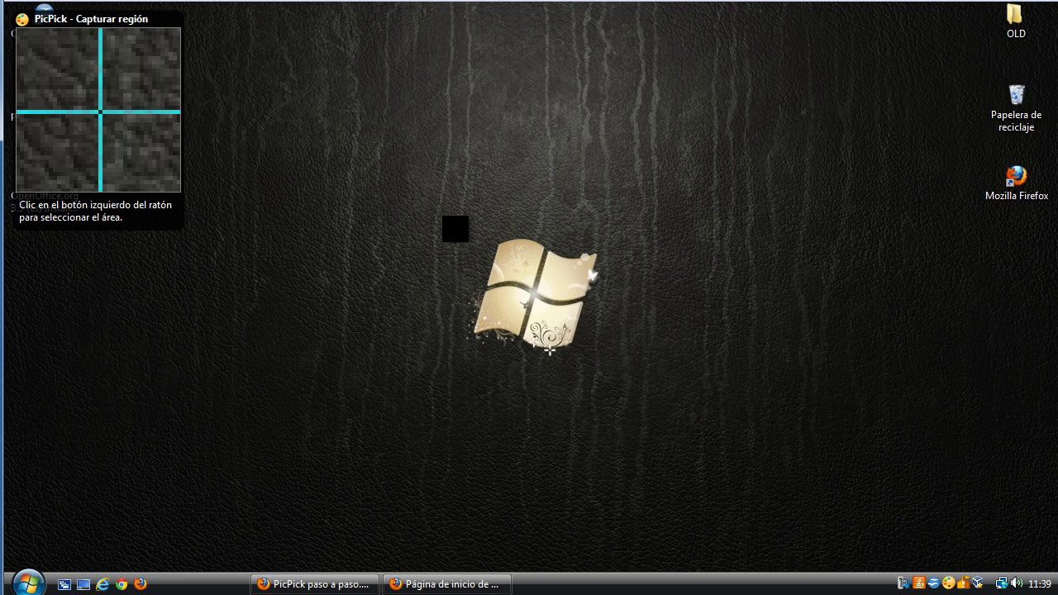
drag(455, 229, 620, 372)
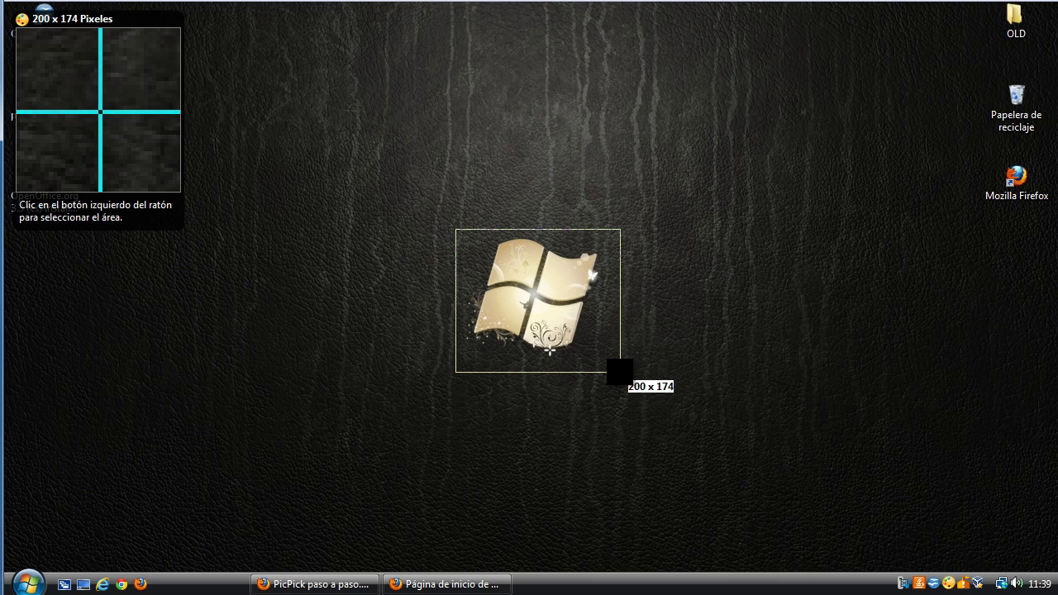
drag(620, 372, 612, 369)
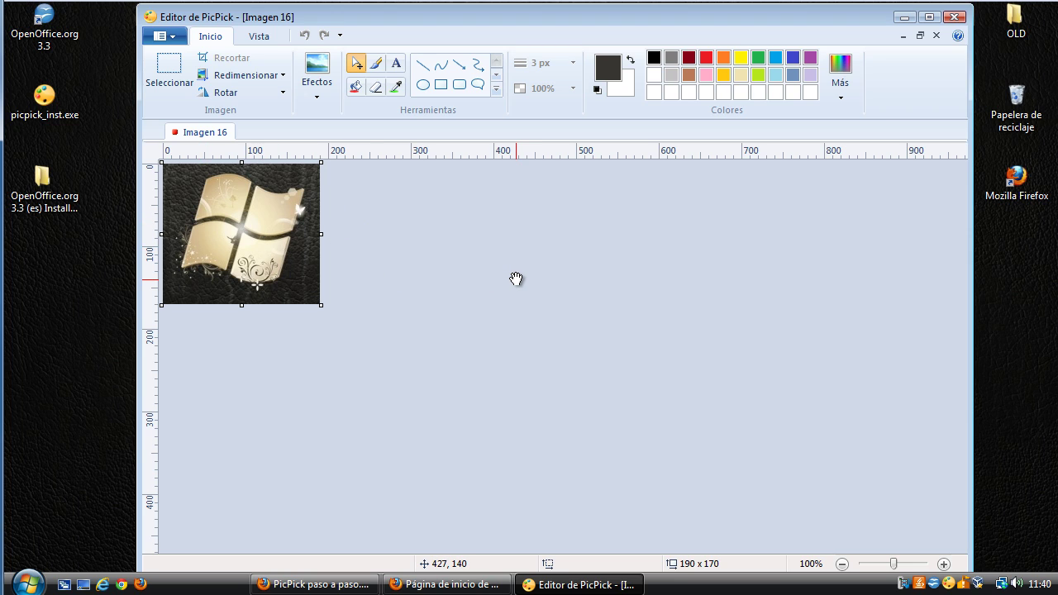
Minimize the editor, switch to the Firefox home page and capture a region of about 555 x 551 px around its central content.
click(906, 18)
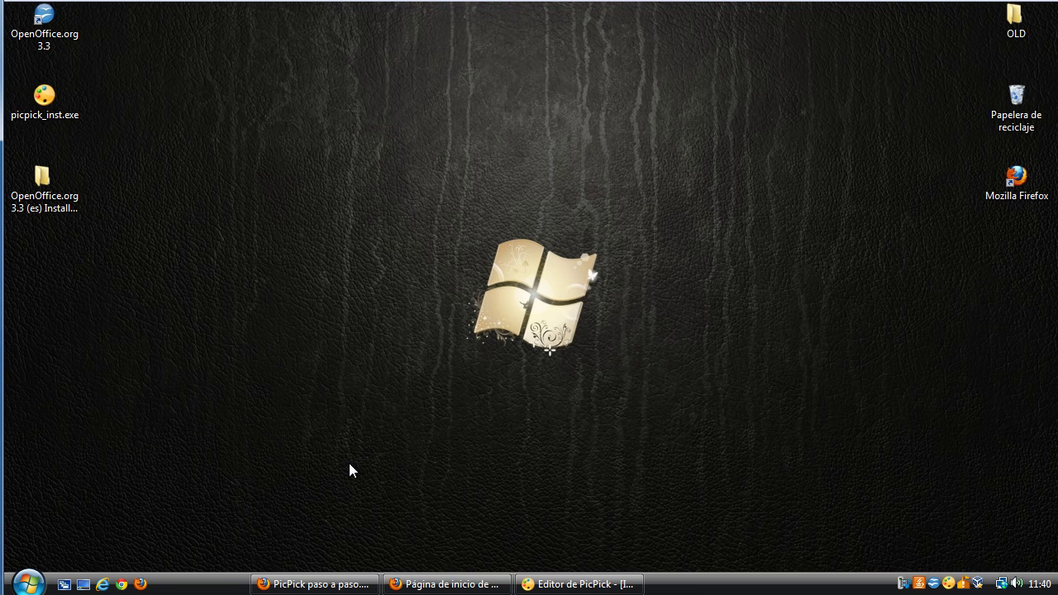
click(416, 584)
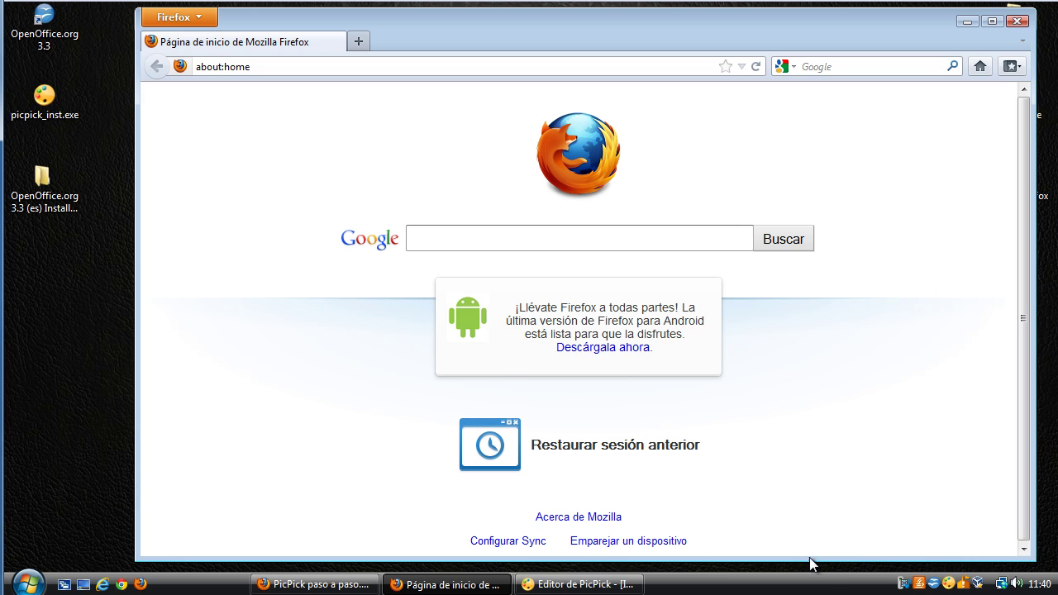
click(951, 584)
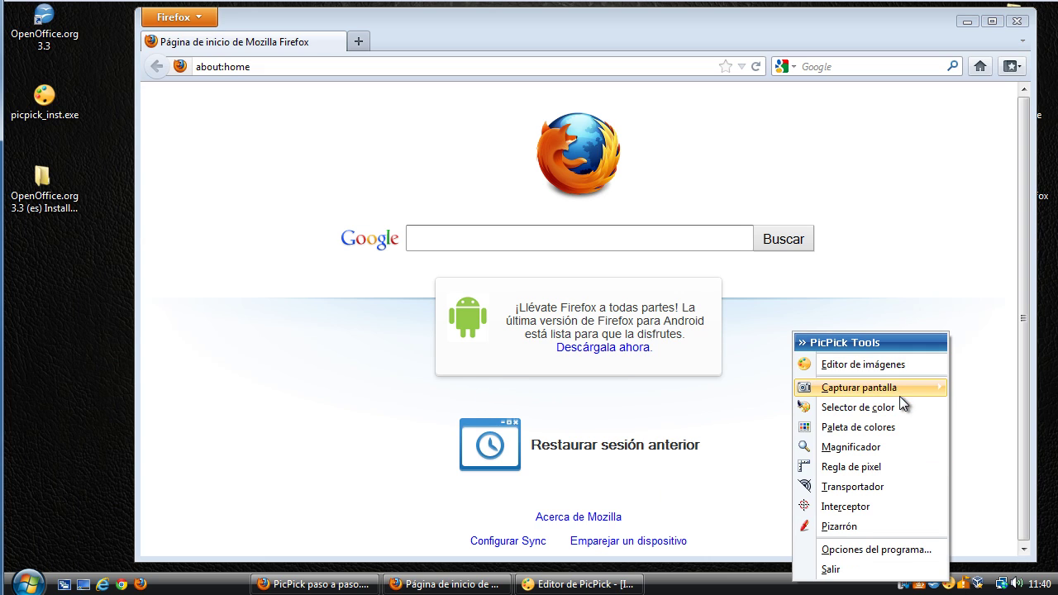
mouse_move(898, 391)
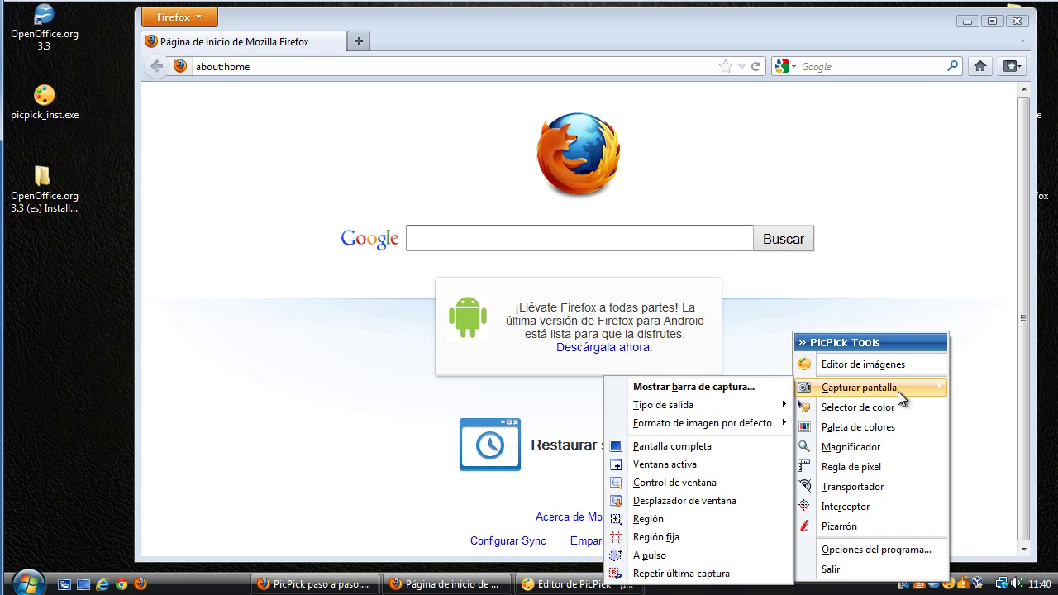
click(684, 516)
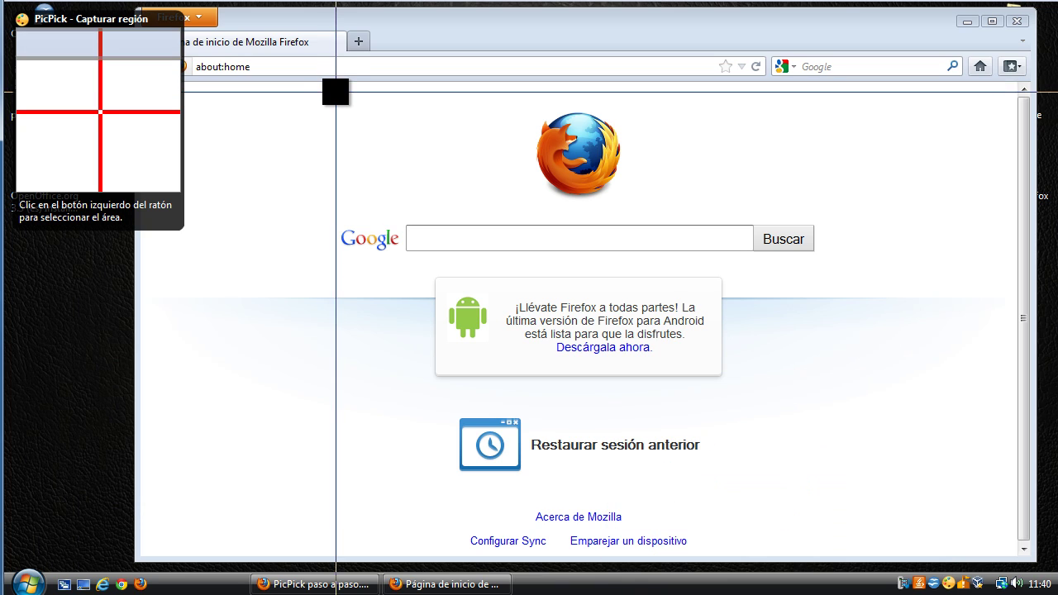
drag(351, 98, 819, 552)
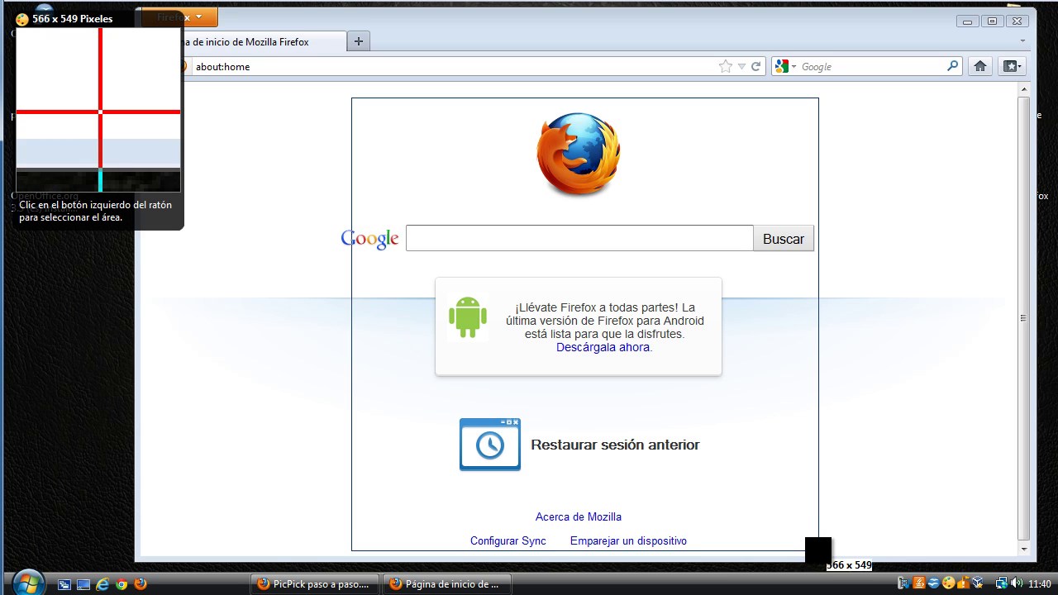
mouse_move(819, 552)
mouse_down()
mouse_move(813, 523)
mouse_move(810, 553)
mouse_up()
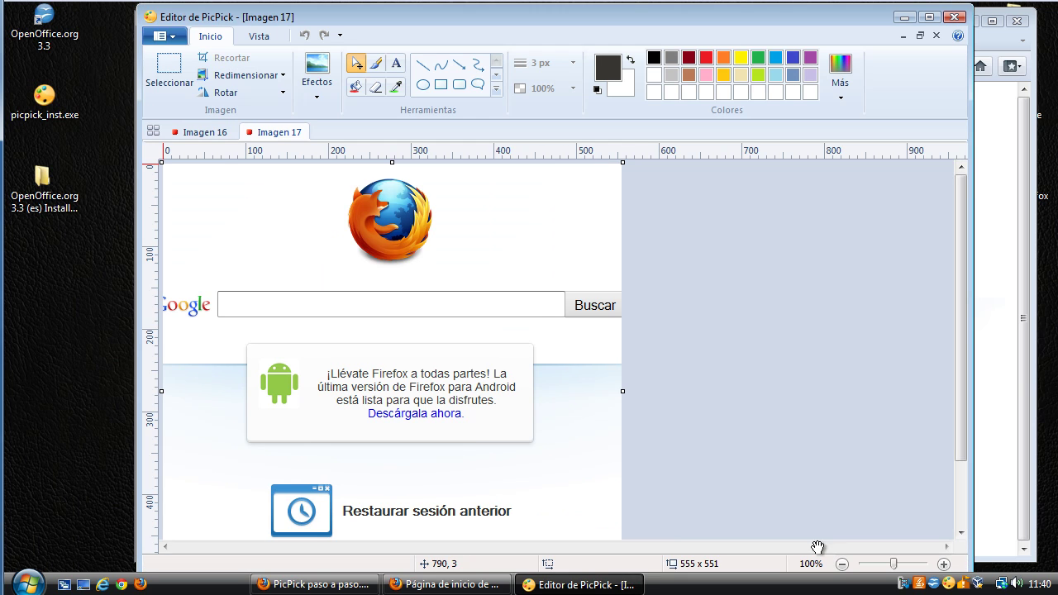
Look over the Firefox page capture and the Windows logo capture, returning to the top of the Firefox capture.
drag(472, 288, 443, 186)
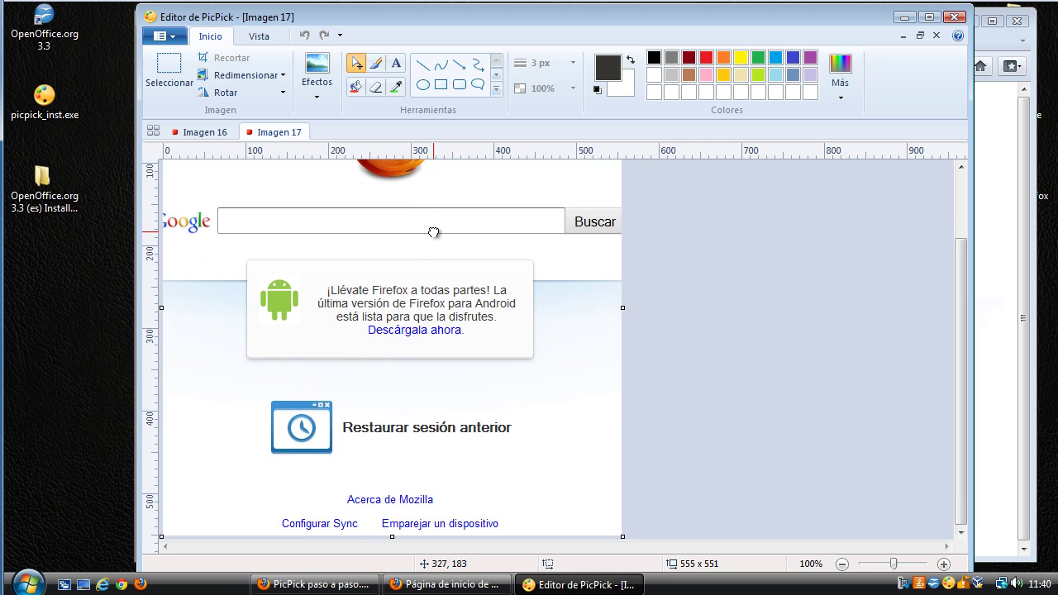
click(186, 134)
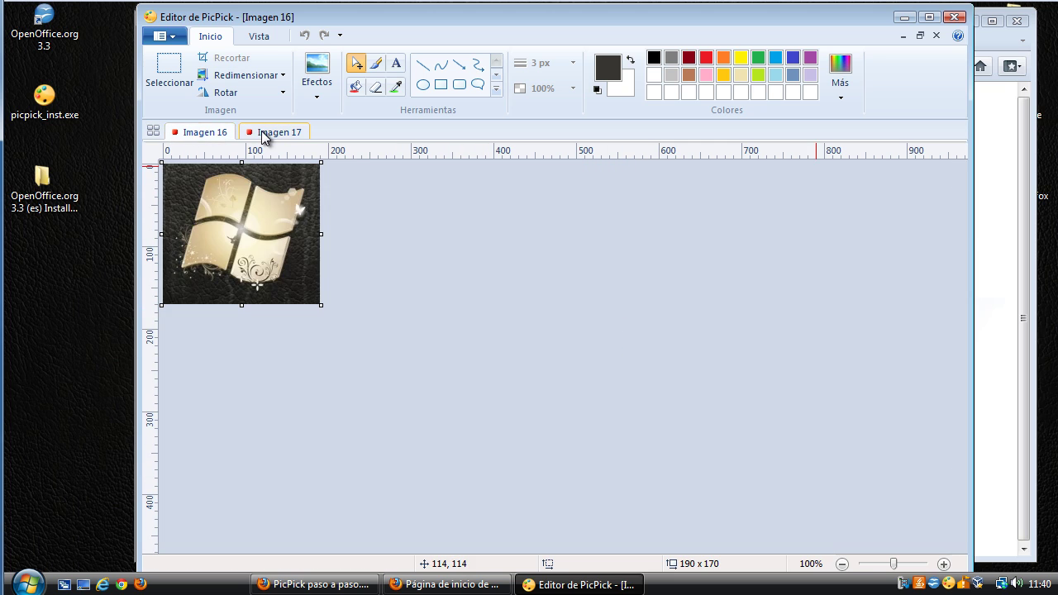
click(264, 134)
drag(459, 328, 479, 402)
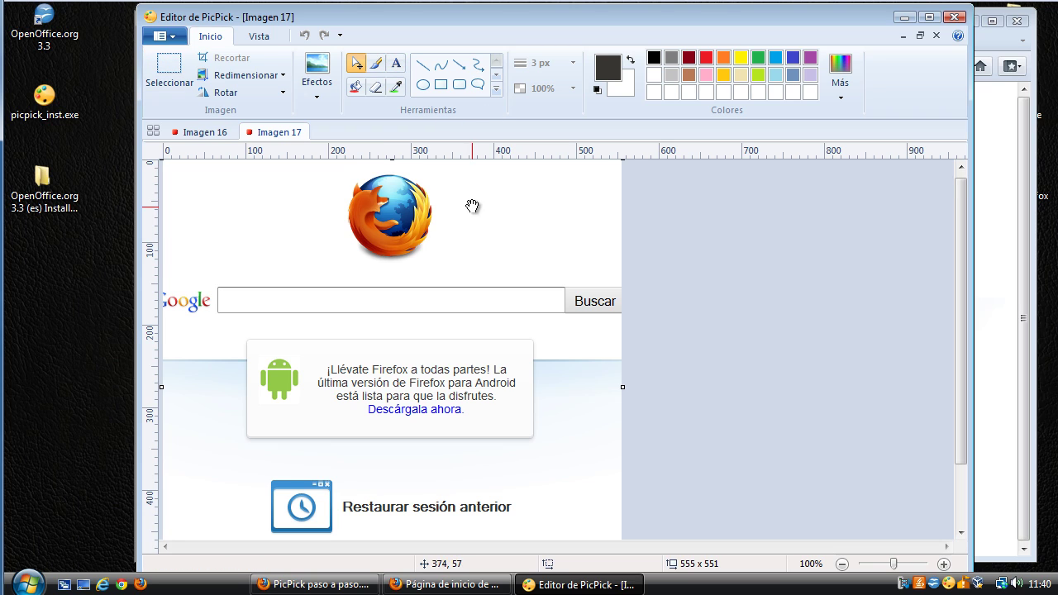
drag(472, 207, 215, 268)
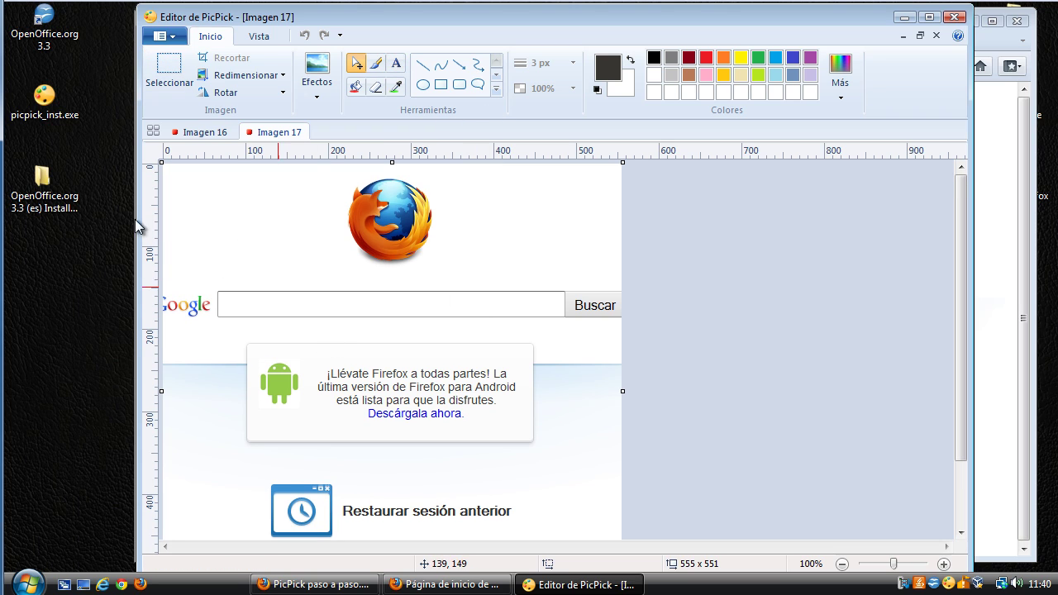
Draw a rectangle and fit it around the Firefox logo at about 141 x 125 px.
click(442, 86)
mouse_move(460, 193)
mouse_down()
mouse_move(494, 229)
mouse_move(560, 255)
mouse_move(569, 245)
mouse_up()
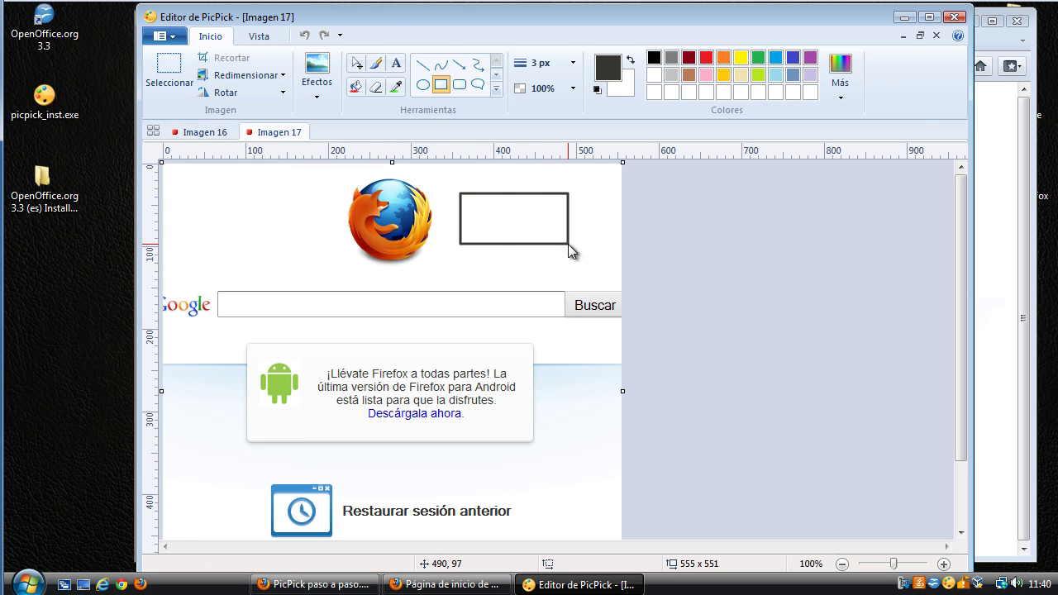
mouse_move(495, 223)
mouse_down()
mouse_move(517, 298)
mouse_move(371, 202)
mouse_up()
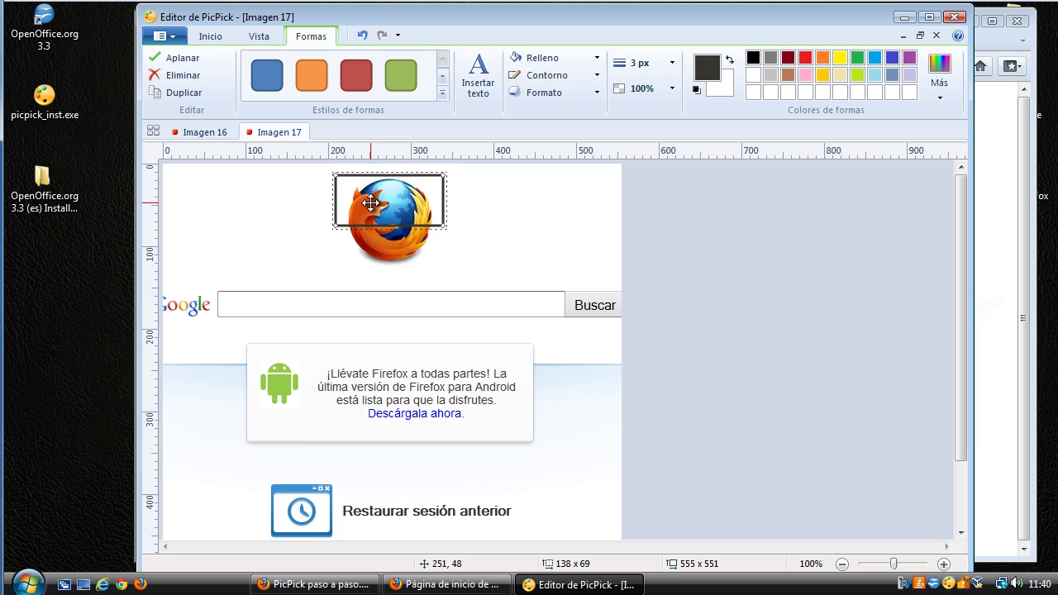
click(448, 226)
click(441, 228)
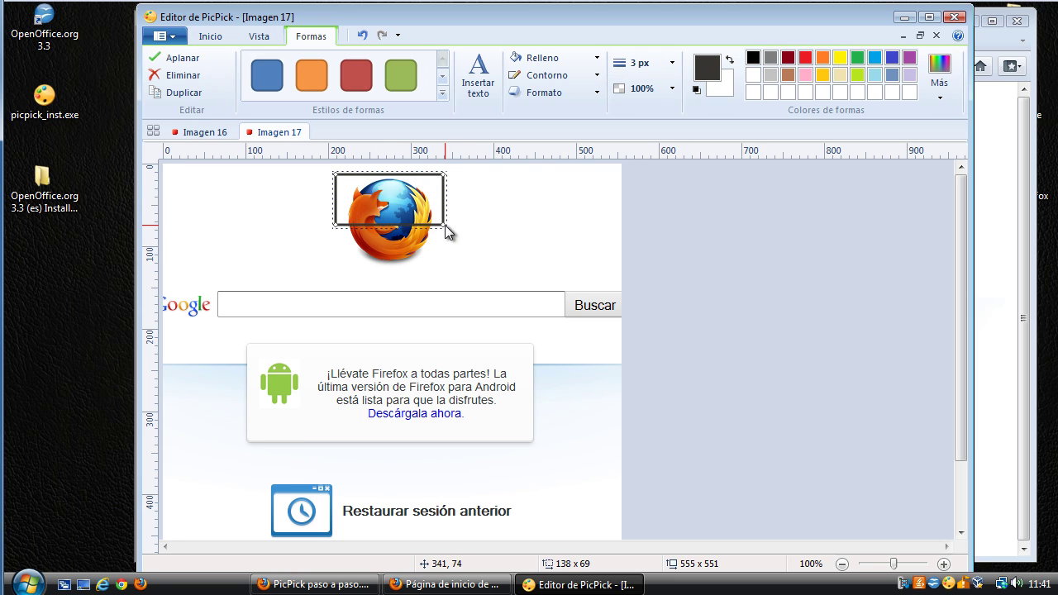
drag(444, 230, 446, 270)
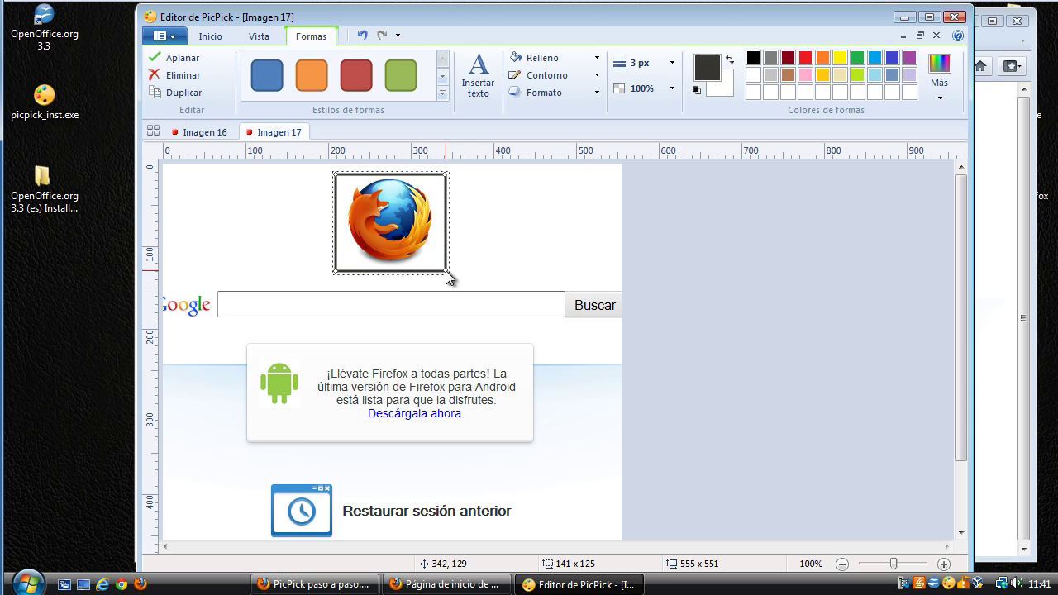
click(302, 239)
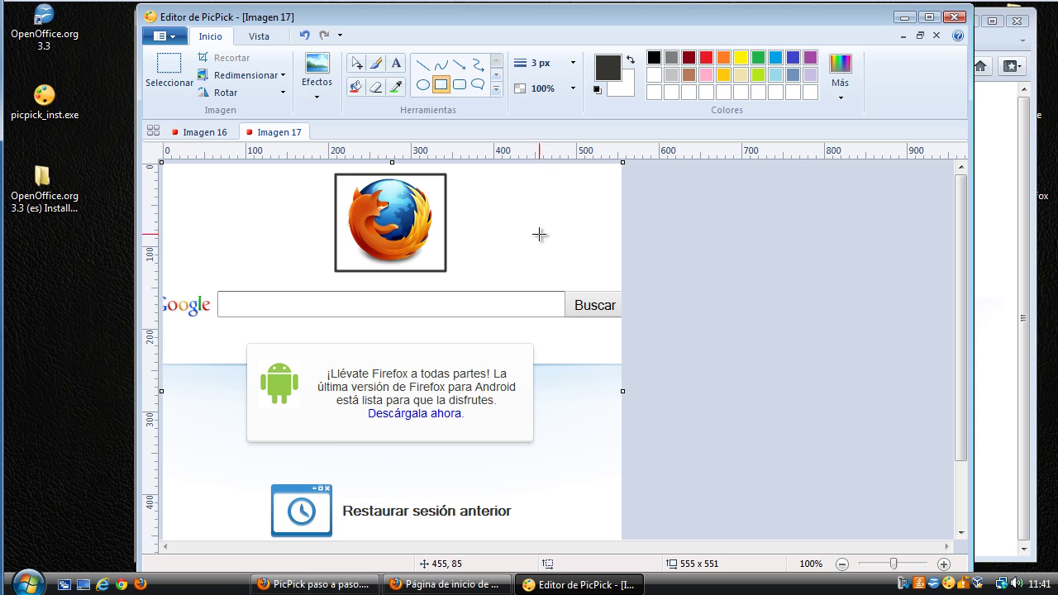
Draw an arrow beside the framed Firefox logo, with its head pointing at the frame's lower right side.
click(458, 65)
drag(571, 218, 491, 307)
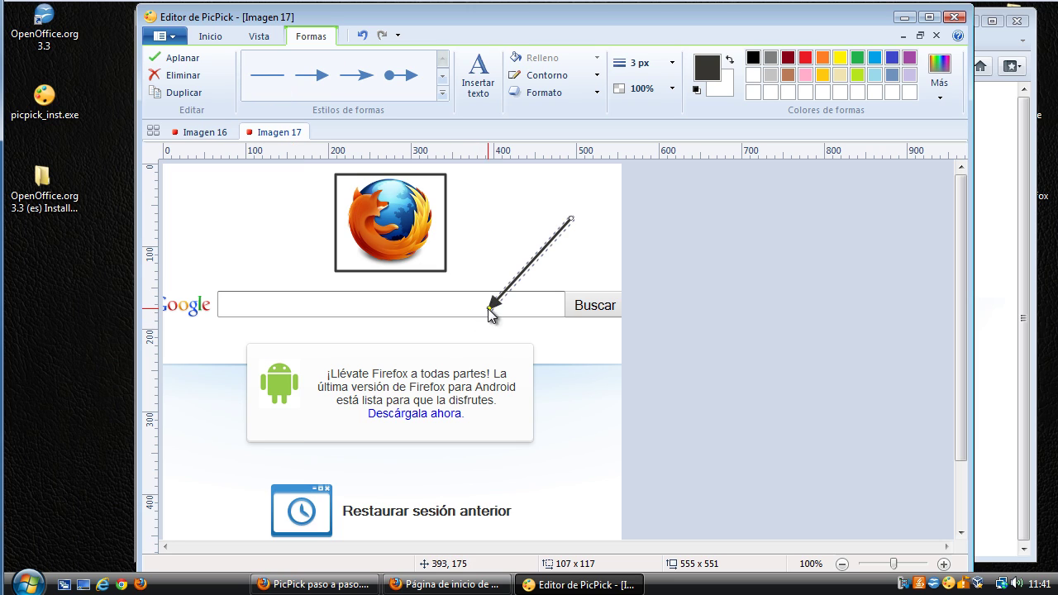
drag(488, 308, 461, 247)
click(259, 193)
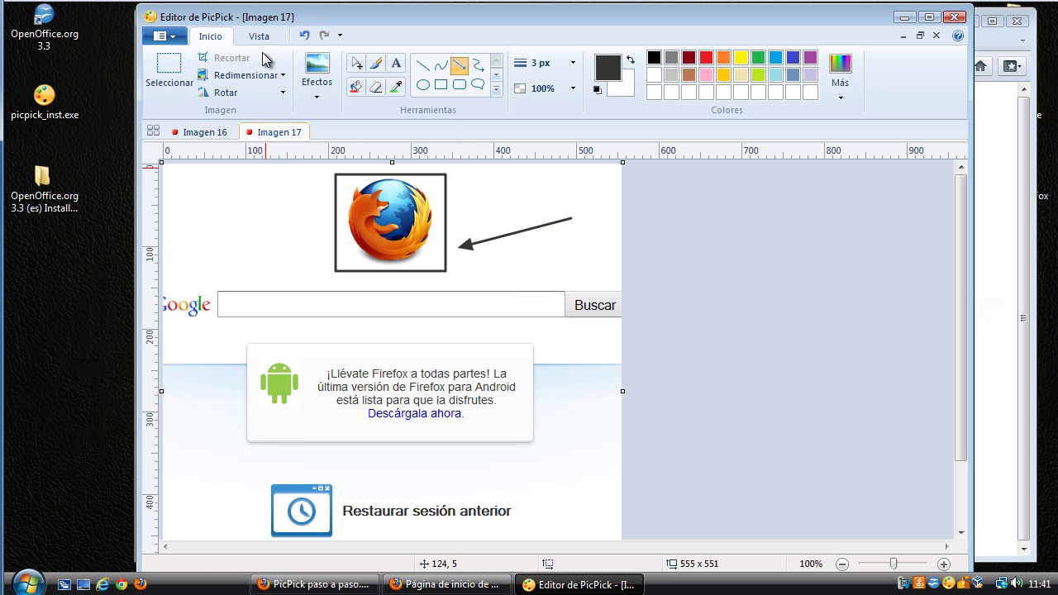
Flatten the shapes and resize the image to a specific width of 300 px, keeping the aspect ratio.
click(261, 75)
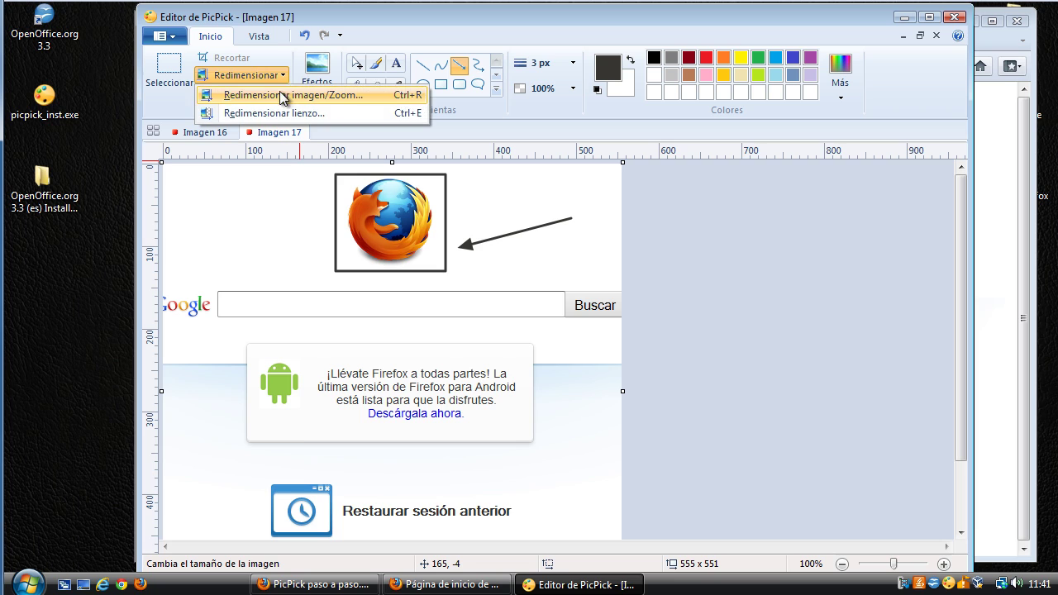
click(281, 97)
drag(509, 253, 547, 234)
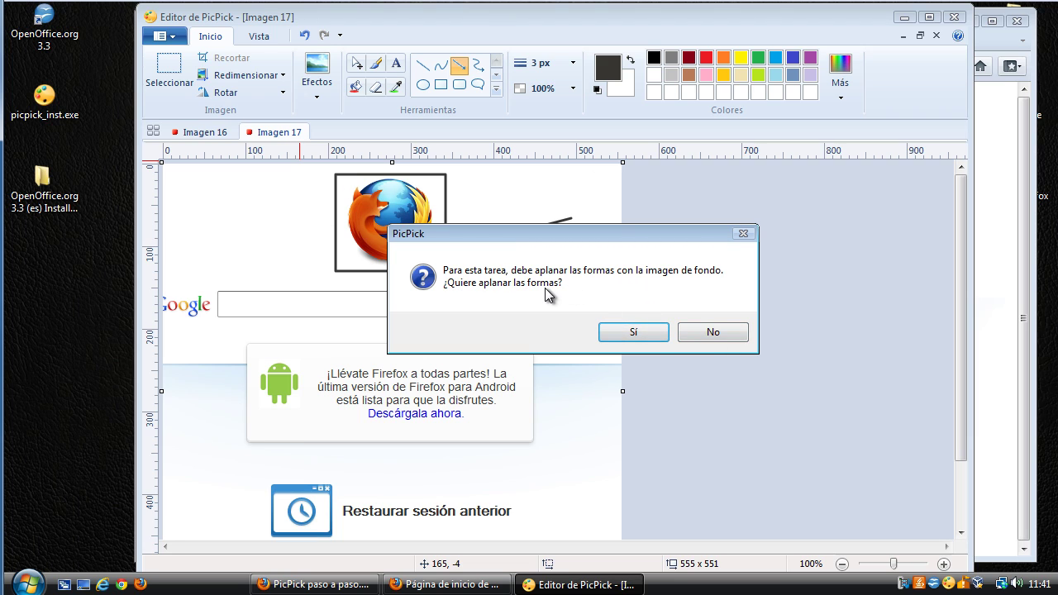
click(628, 333)
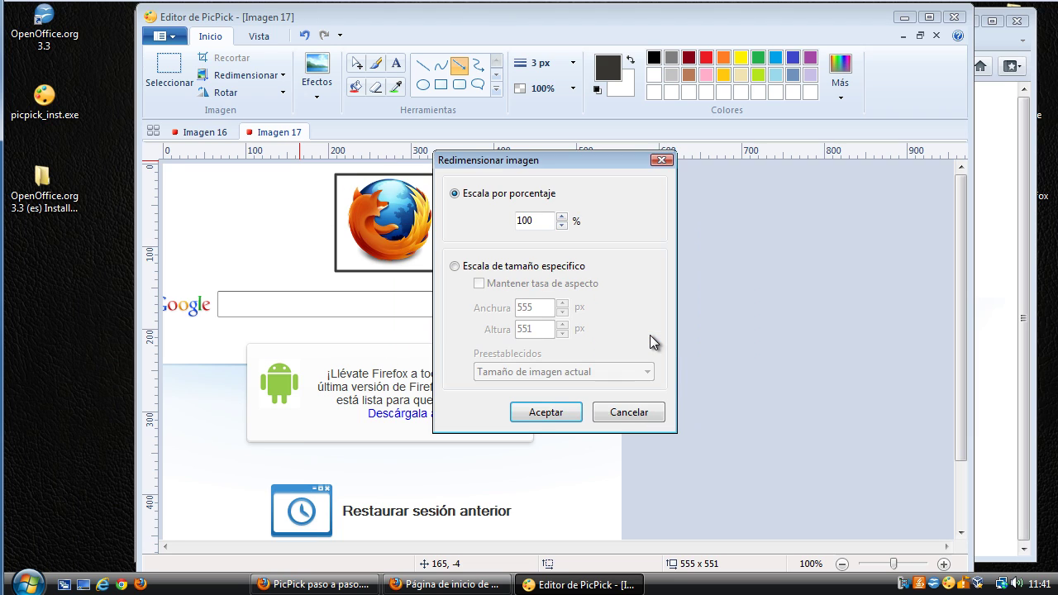
click(473, 267)
click(486, 205)
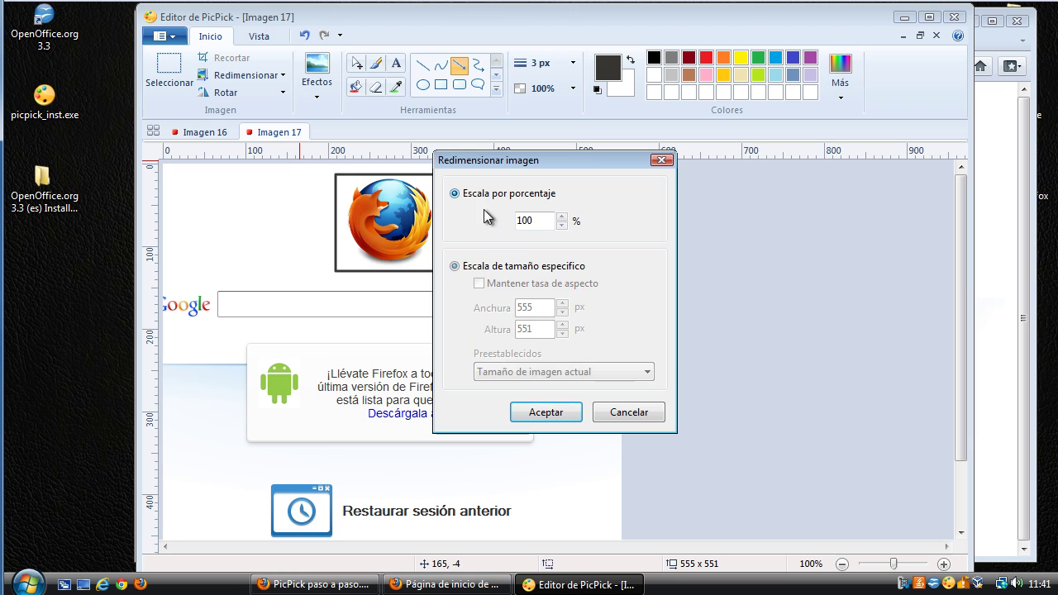
click(454, 266)
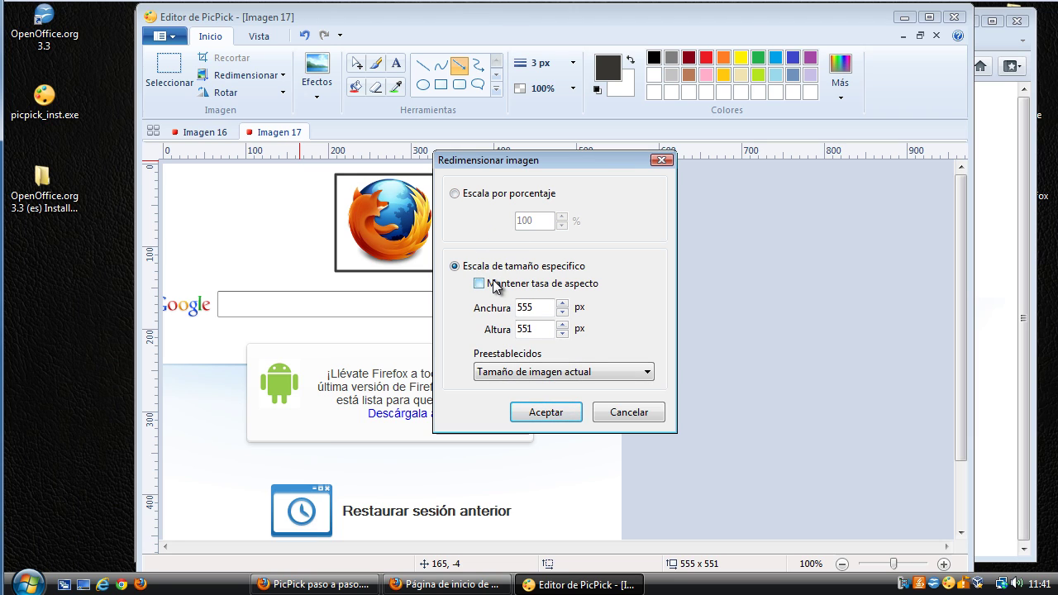
click(492, 281)
text(300)
click(538, 416)
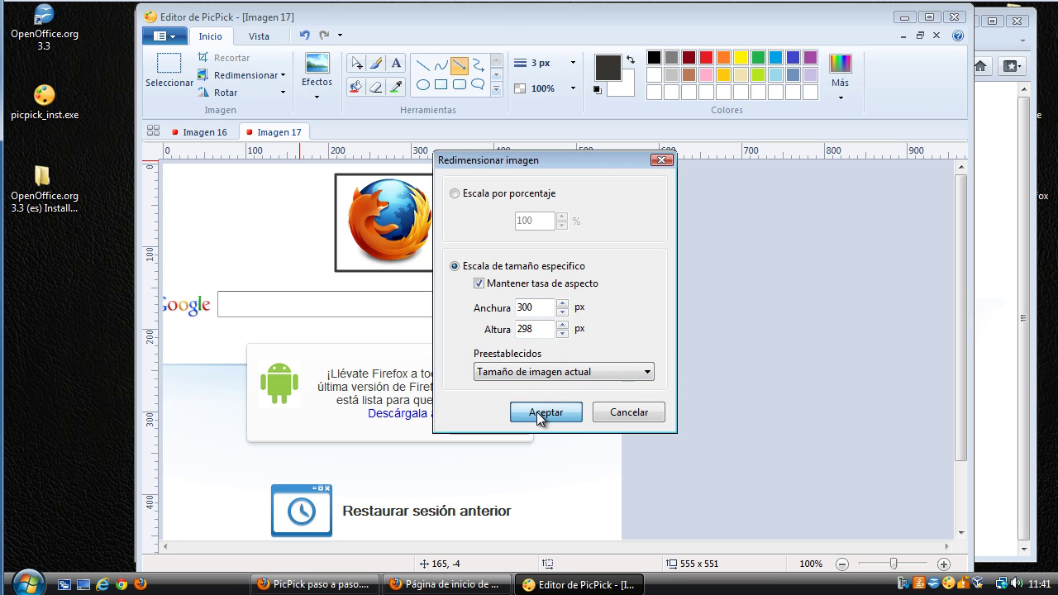
click(515, 406)
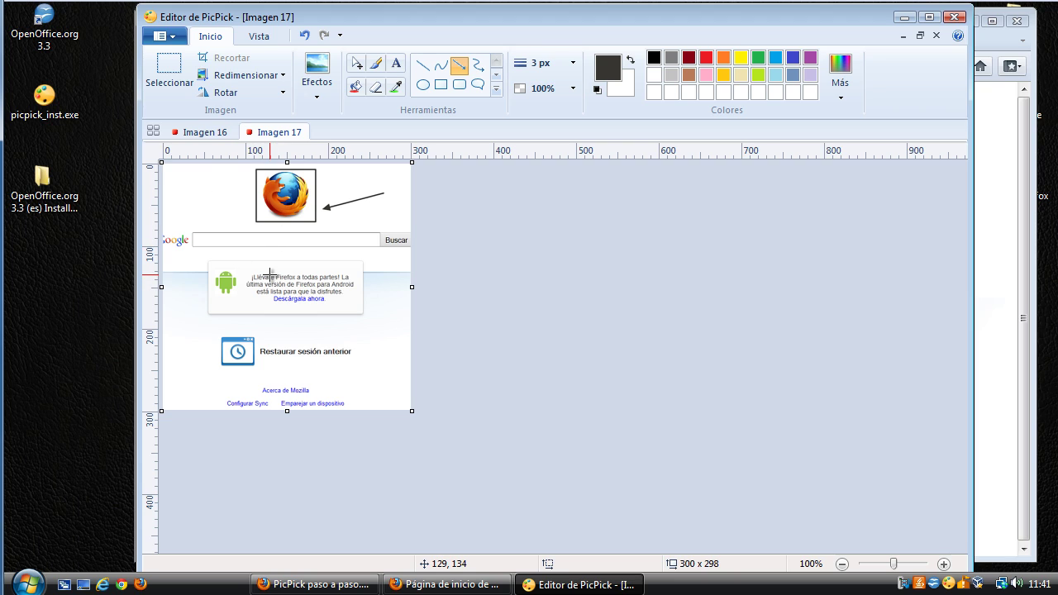
Add the text "texto de pruebas" over the Google search field and enlarge its text box to about 113 x 42 px.
click(396, 63)
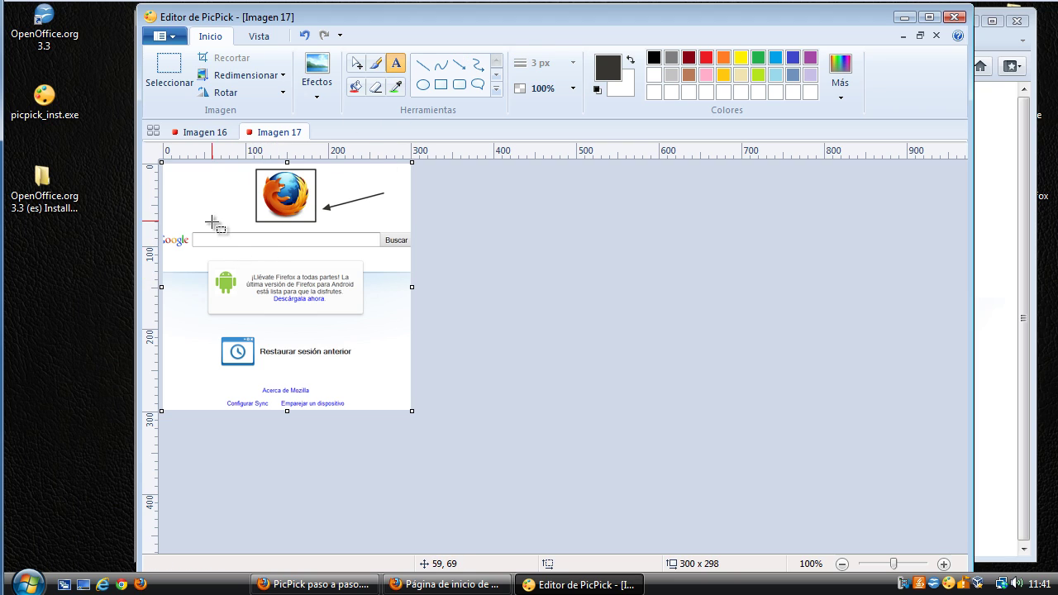
drag(204, 233, 282, 247)
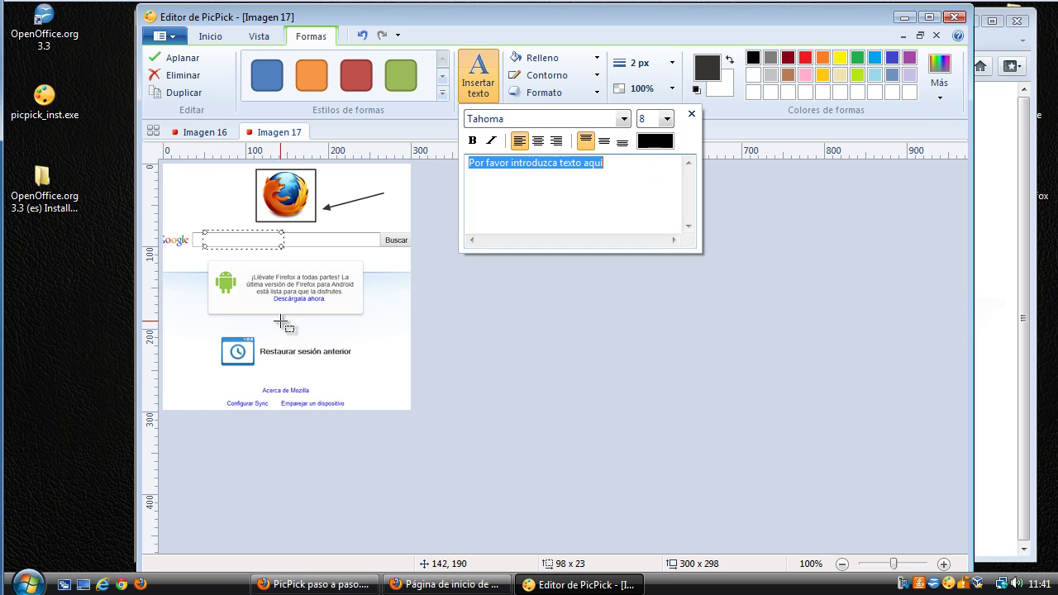
text(texto de pruebas)
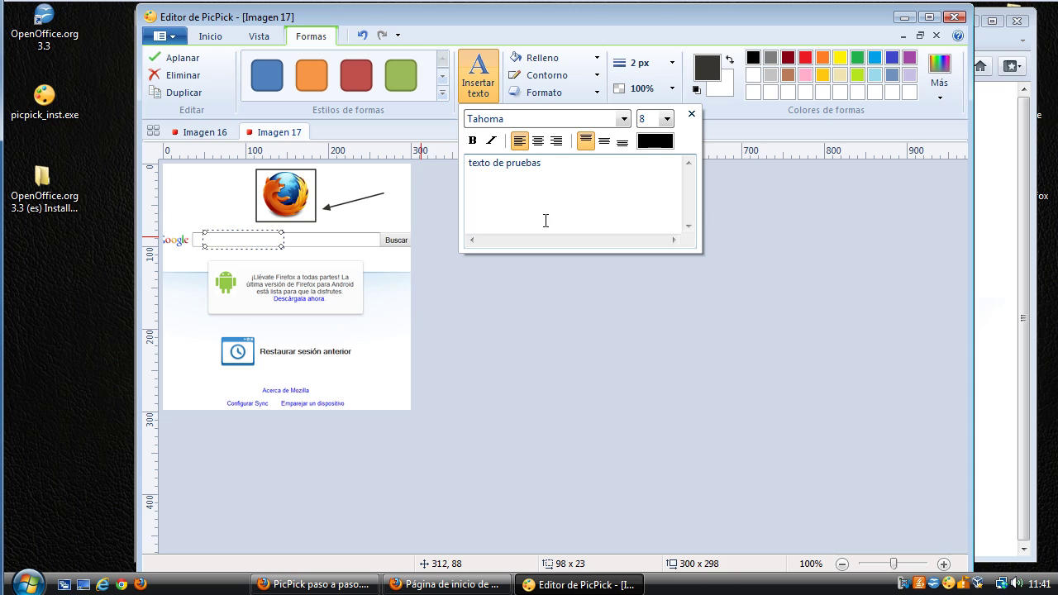
click(692, 114)
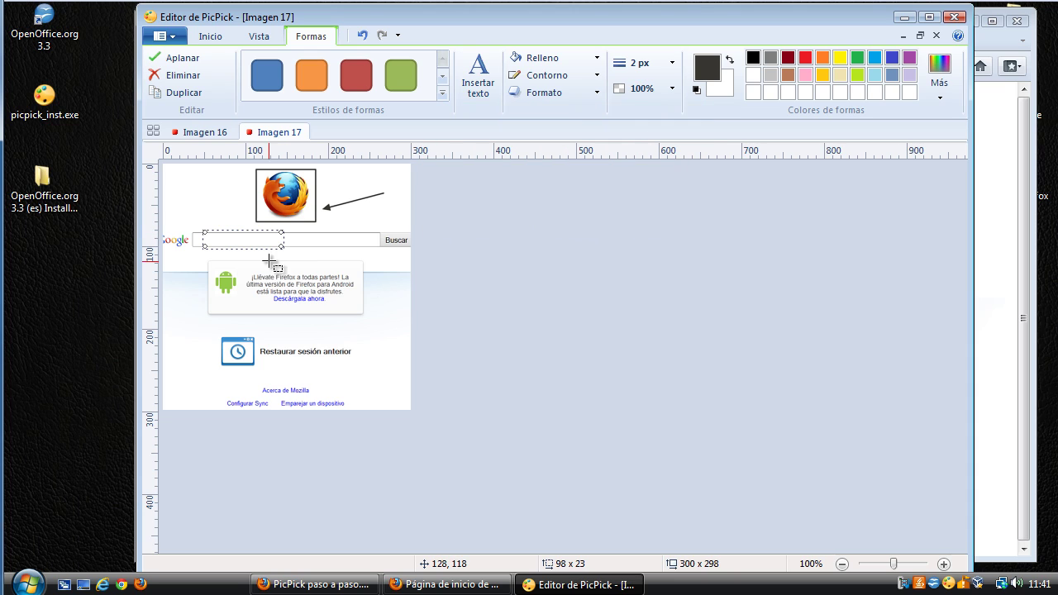
drag(282, 248, 295, 263)
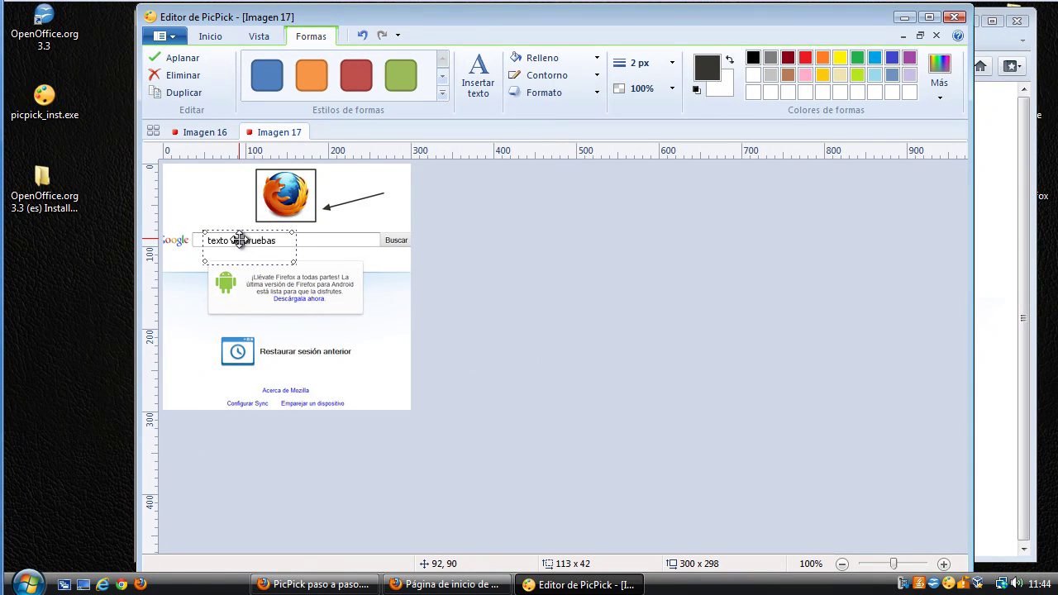
Move the "texto de pruebas" text beside the framed Firefox logo, above the Google search row, and flatten it into the image.
drag(253, 247, 222, 210)
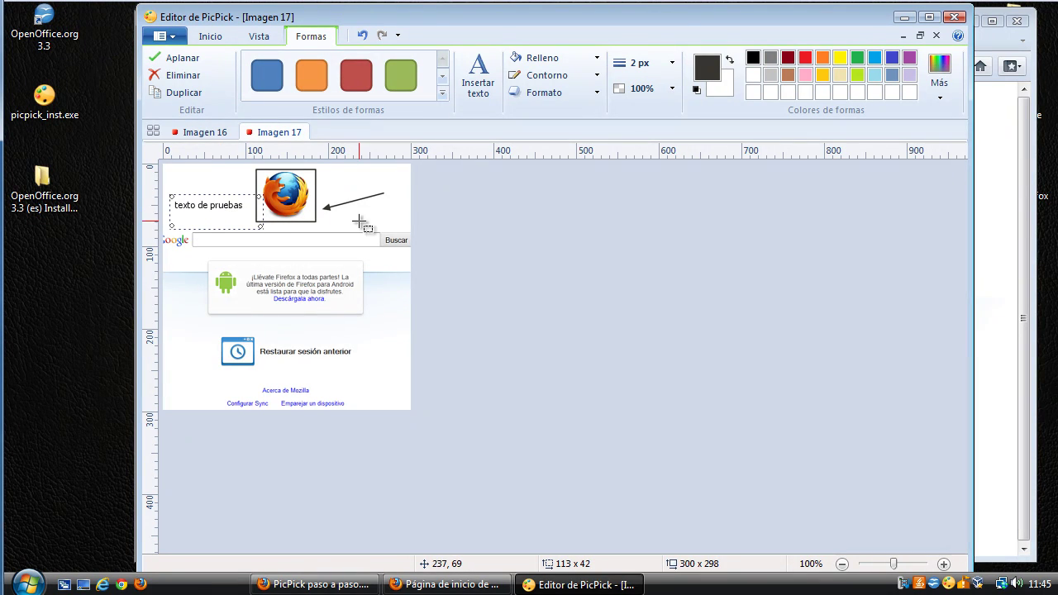
click(333, 335)
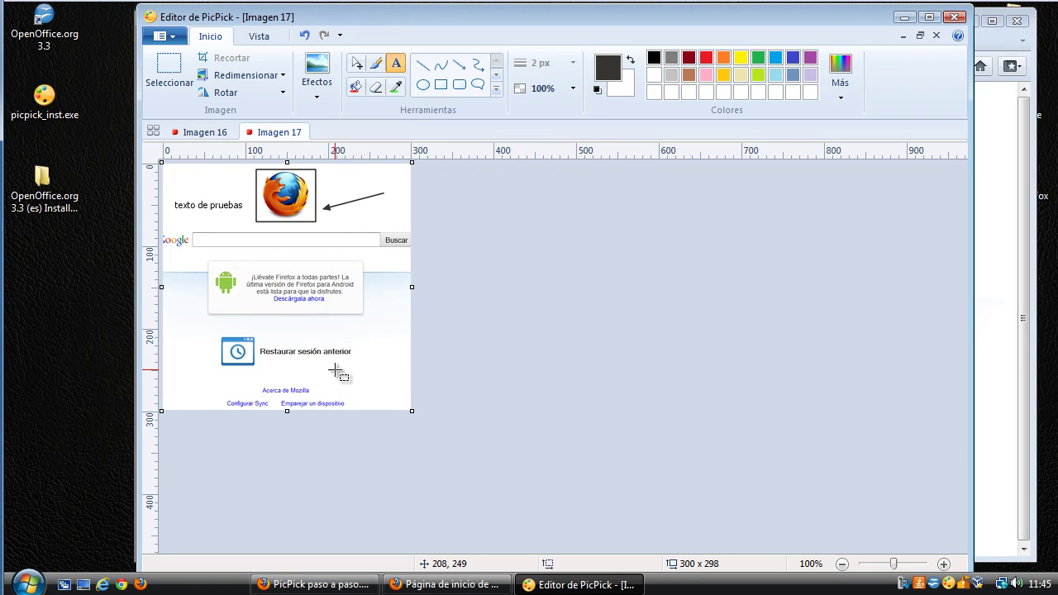
Review the available save formats and sharing options, opening the web upload dialog and cancelling it without uploading.
click(164, 36)
mouse_move(226, 170)
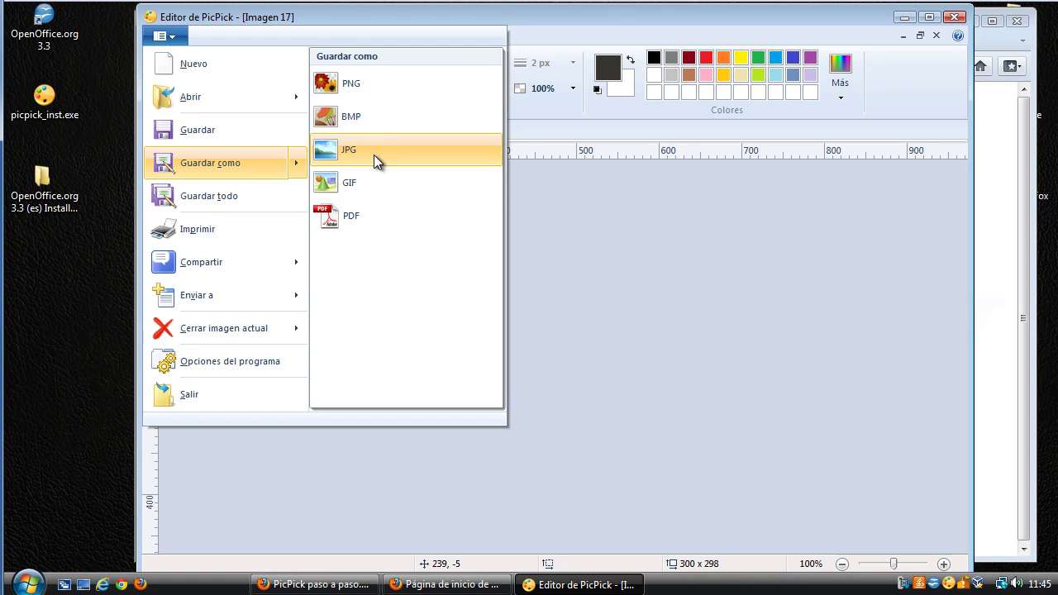
mouse_move(245, 271)
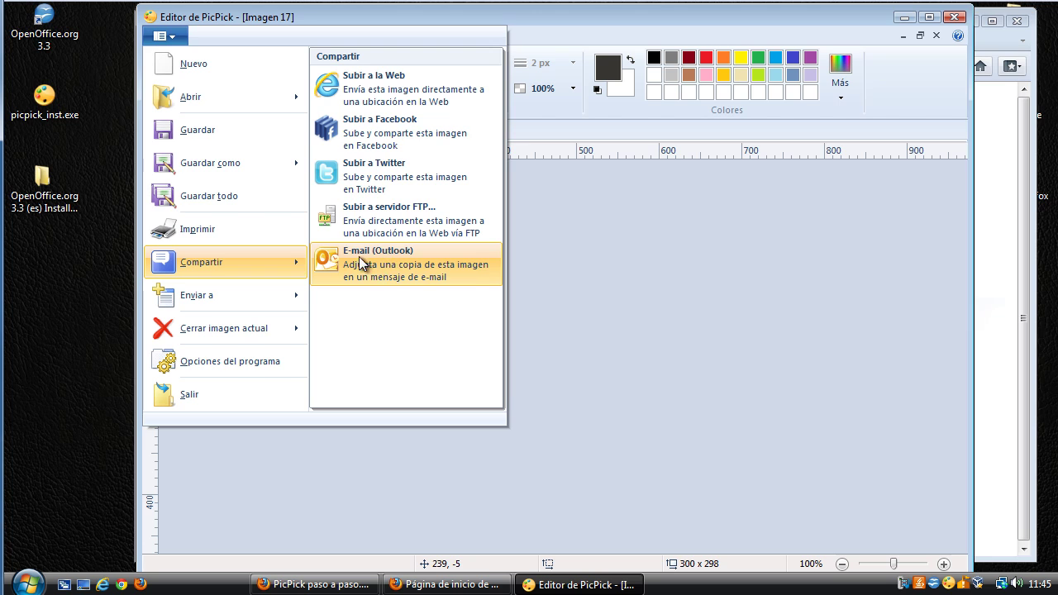
click(390, 88)
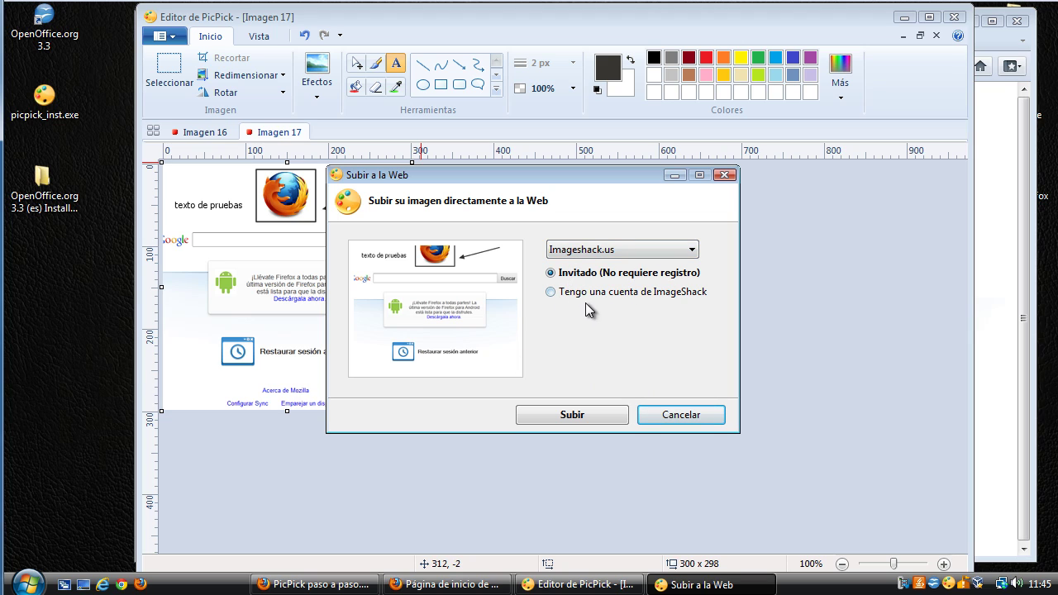
click(679, 414)
click(179, 42)
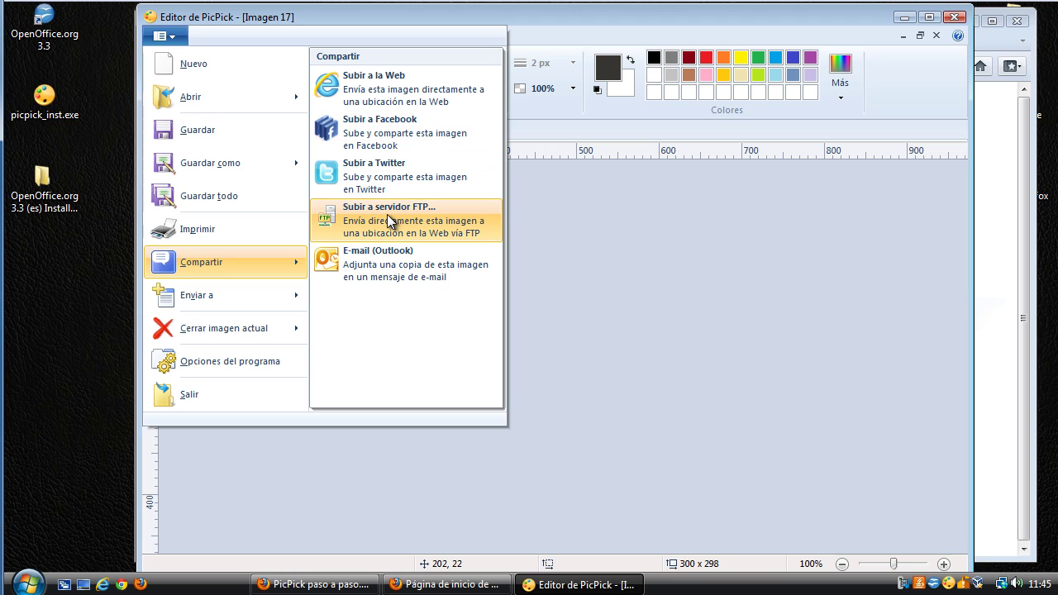
click(664, 244)
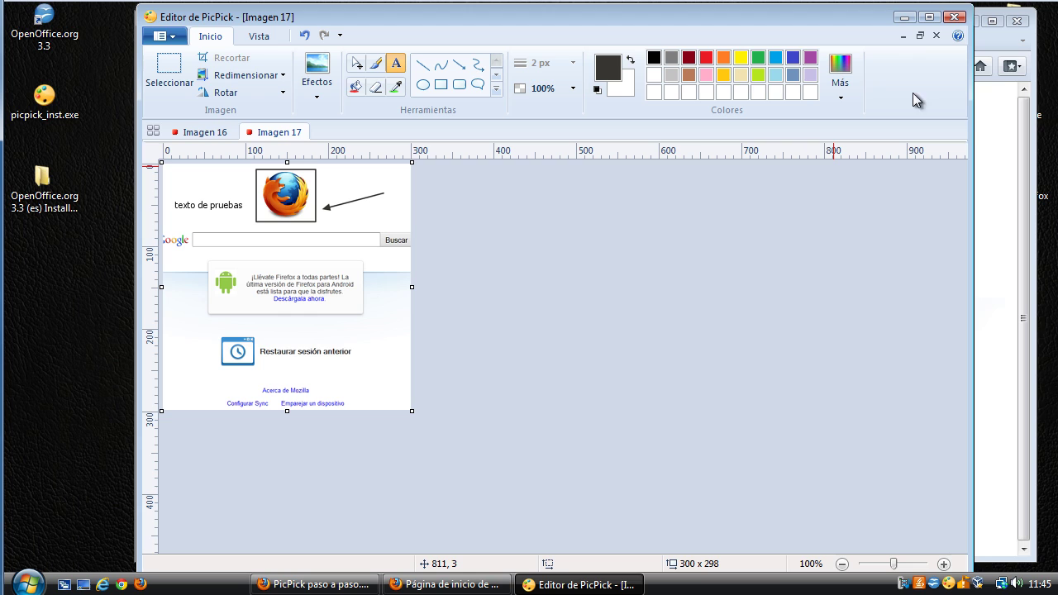
Sample the light blue at the top of the Firefox page's logo with the color picker and select its HTML code.
click(904, 18)
click(948, 583)
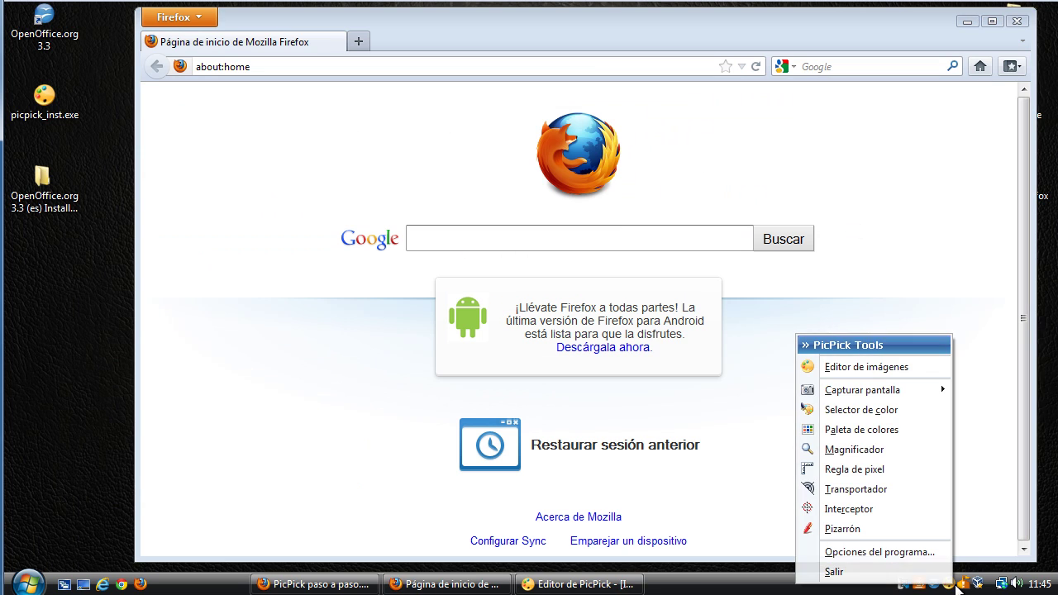
click(899, 411)
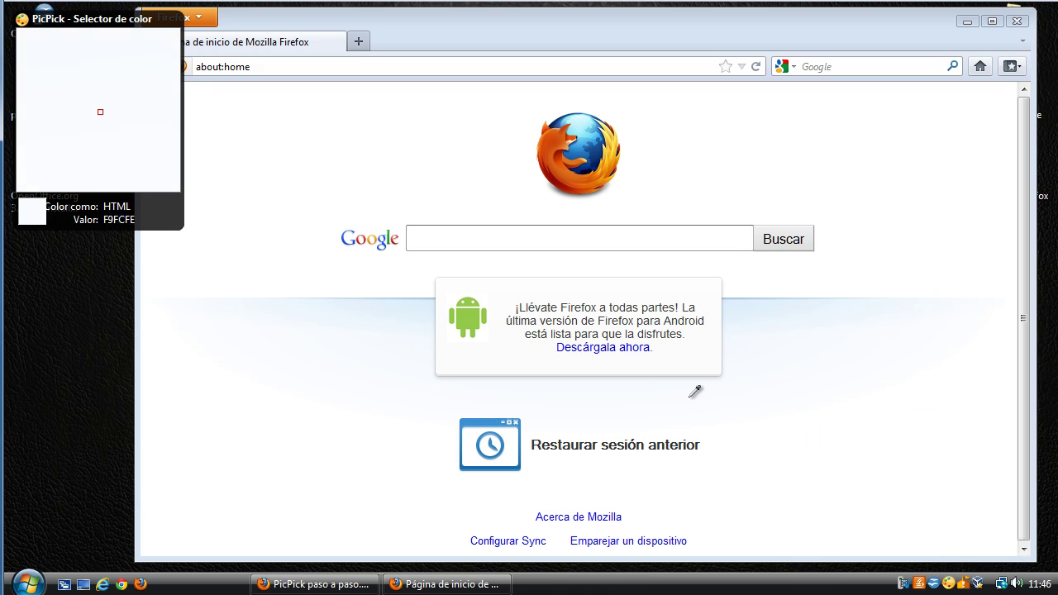
click(579, 121)
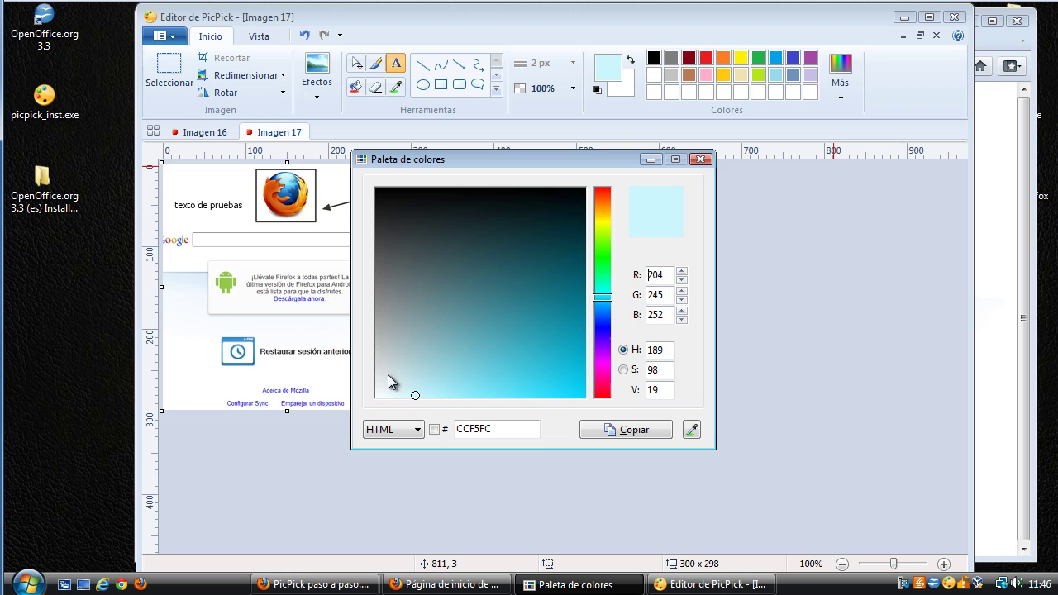
double_click(499, 429)
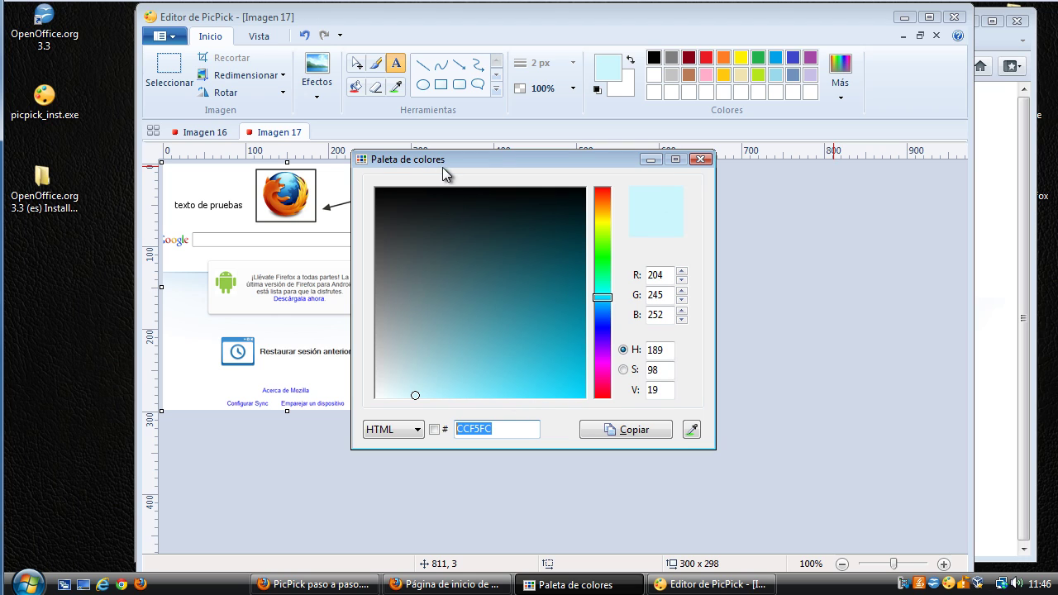
click(701, 159)
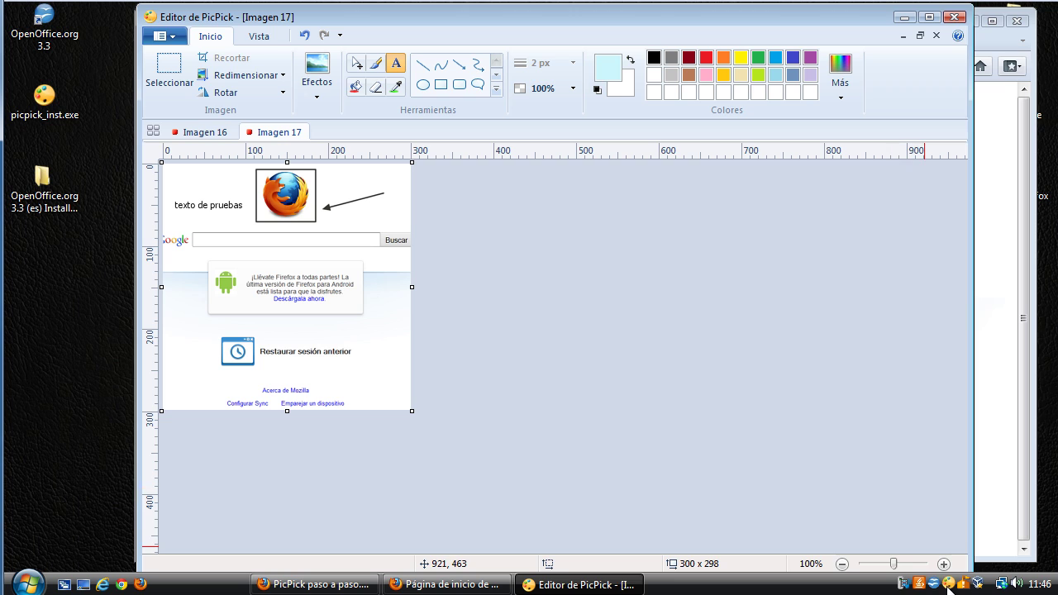
Open the color palette and choose the red shade C03C3C.
click(951, 583)
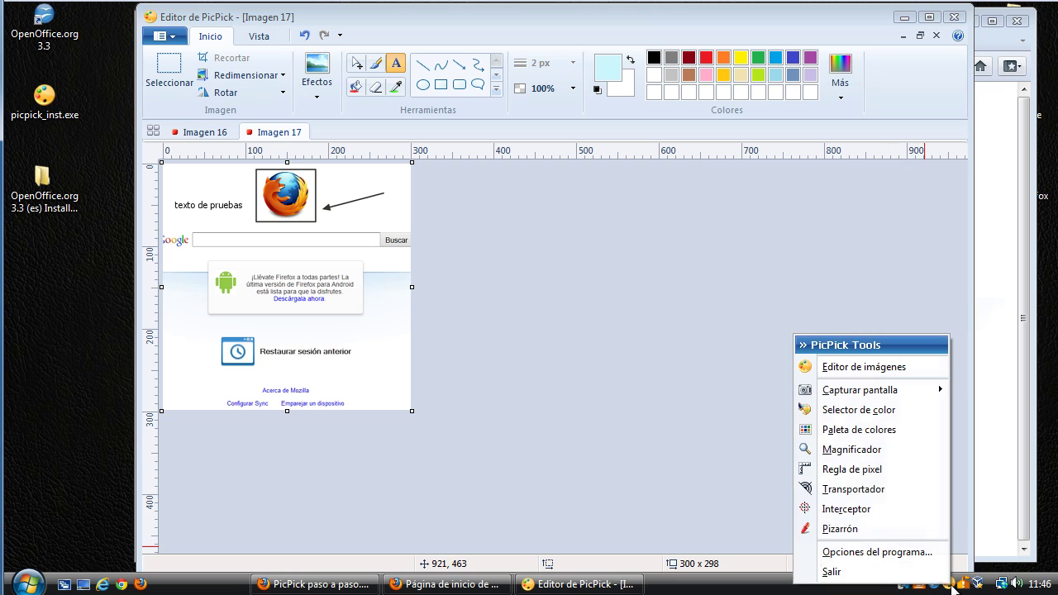
click(936, 429)
mouse_move(468, 263)
mouse_down()
mouse_move(441, 222)
mouse_move(522, 352)
mouse_move(458, 308)
mouse_move(413, 254)
mouse_move(411, 303)
mouse_move(519, 346)
mouse_up()
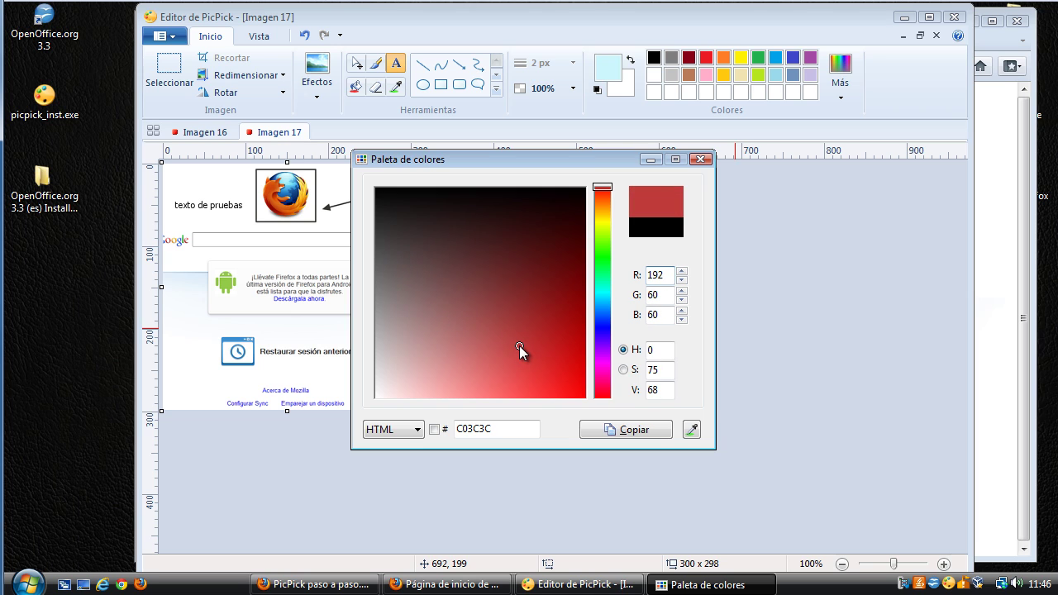
Sample the Android icon's green and the Firefox tab bar's light blue into the color palette, and close the palette.
click(691, 432)
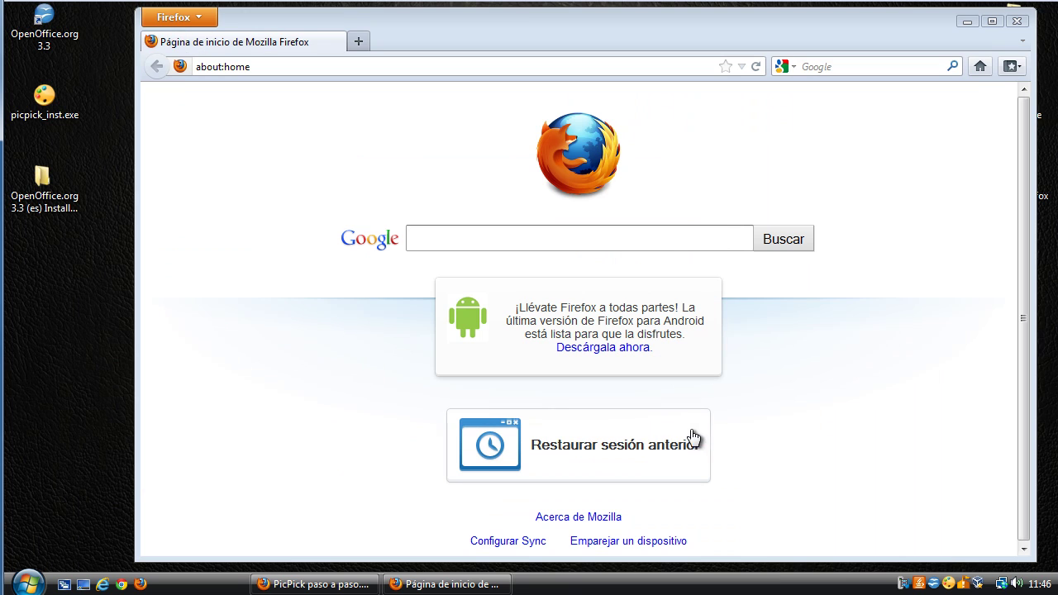
click(479, 315)
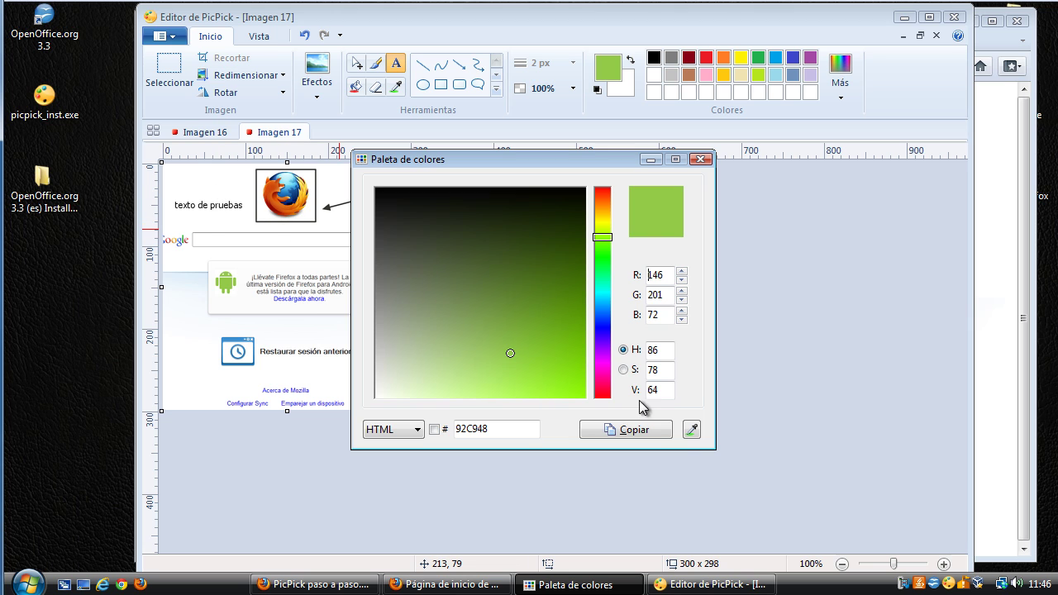
click(693, 432)
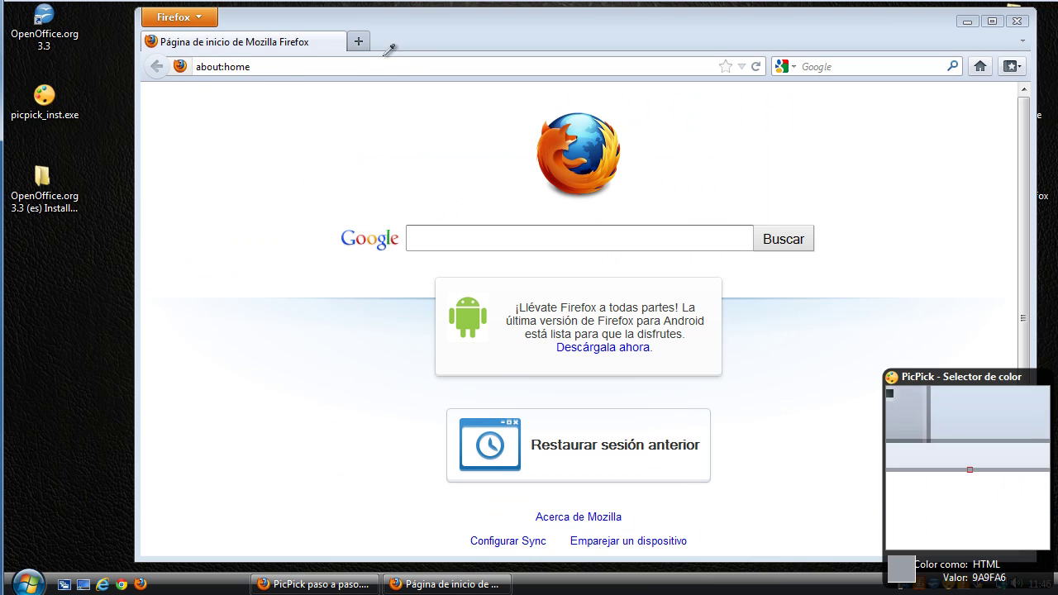
click(431, 37)
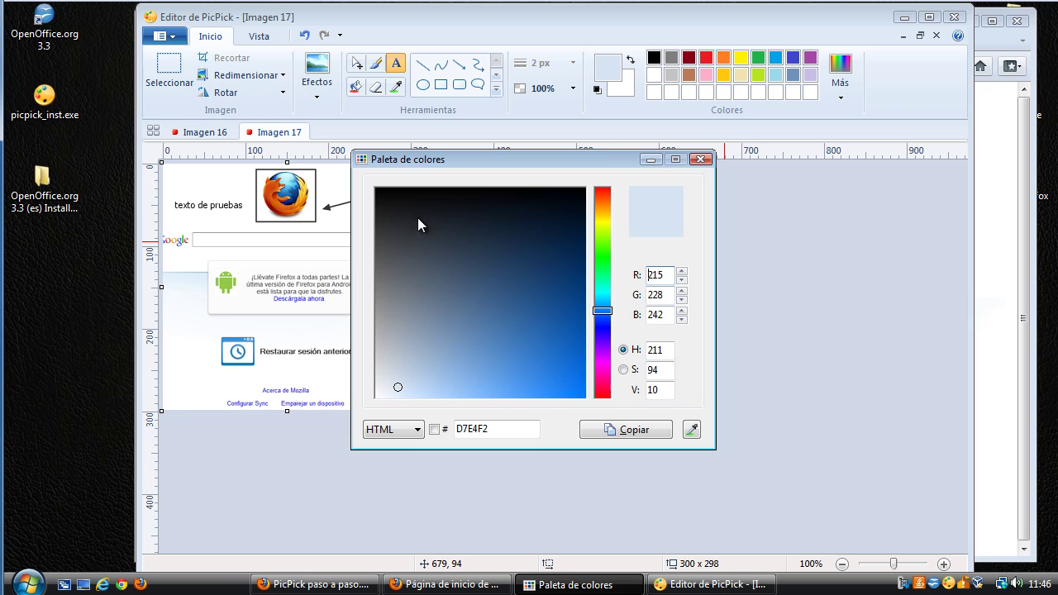
click(701, 159)
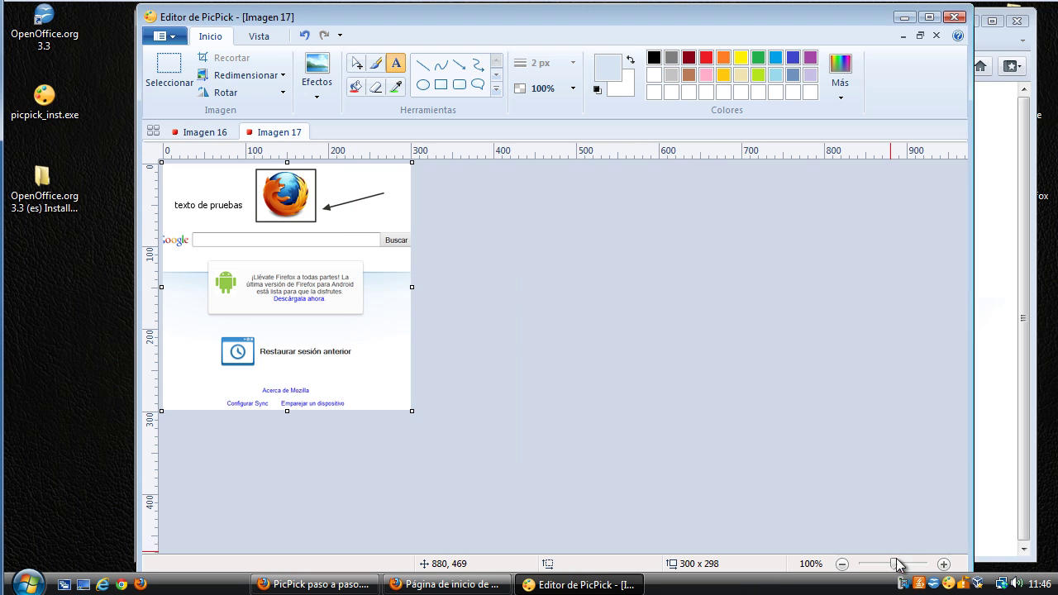
Inspect the screen with the magnifier at 2x and close it.
click(950, 585)
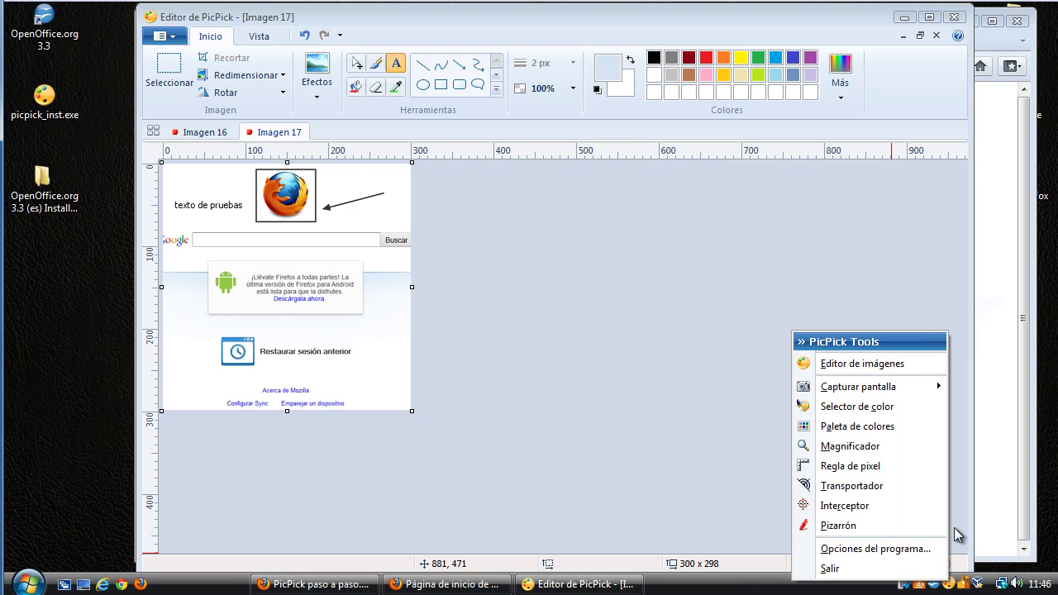
click(898, 442)
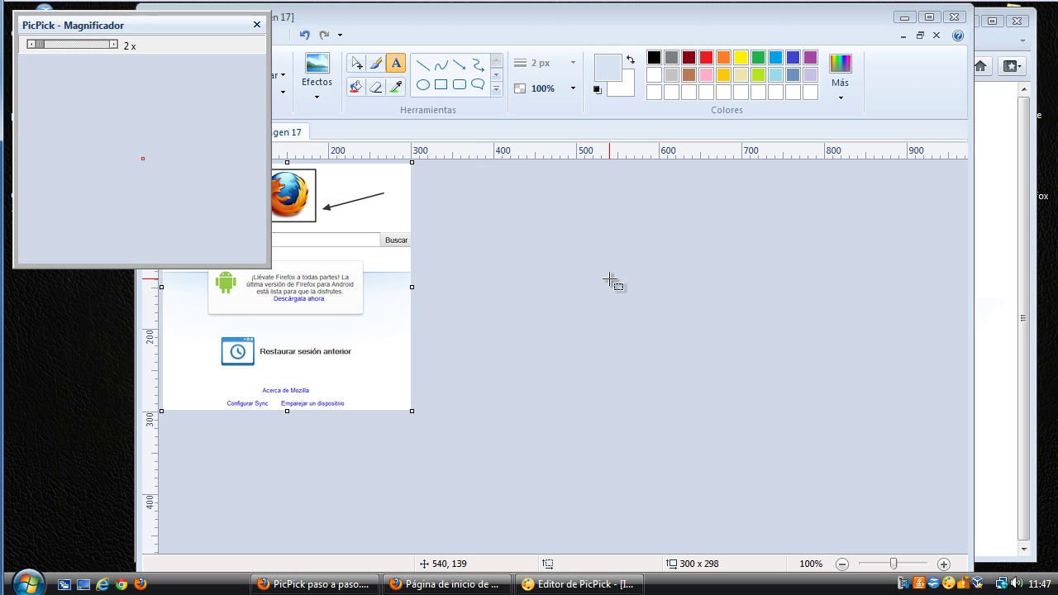
key(Escape)
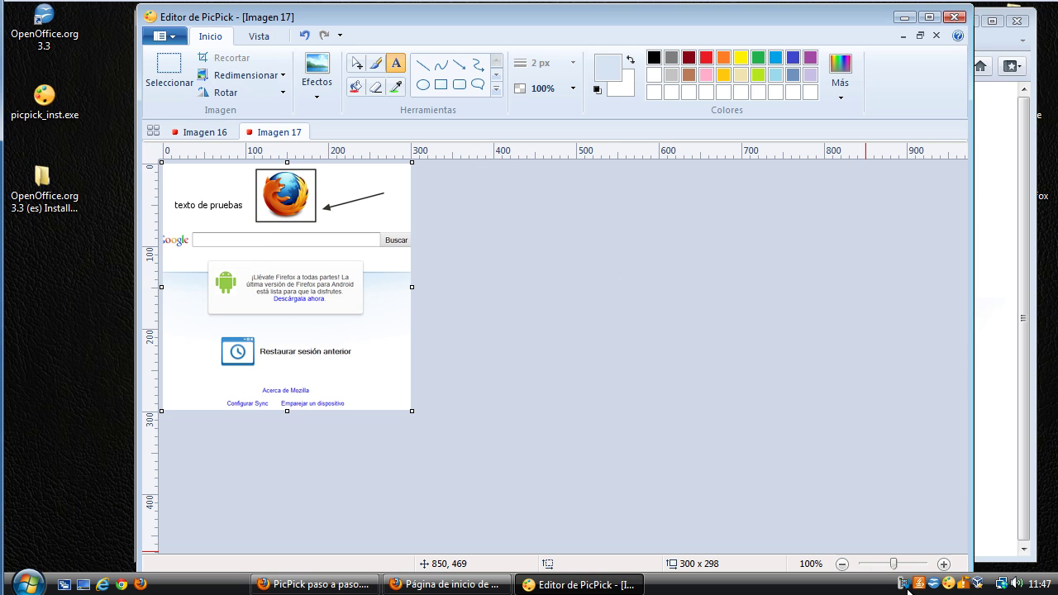
Measure the Google search row from the logo to the Buscar button with a lengthened pixel ruler, and close the ruler.
right_click(948, 584)
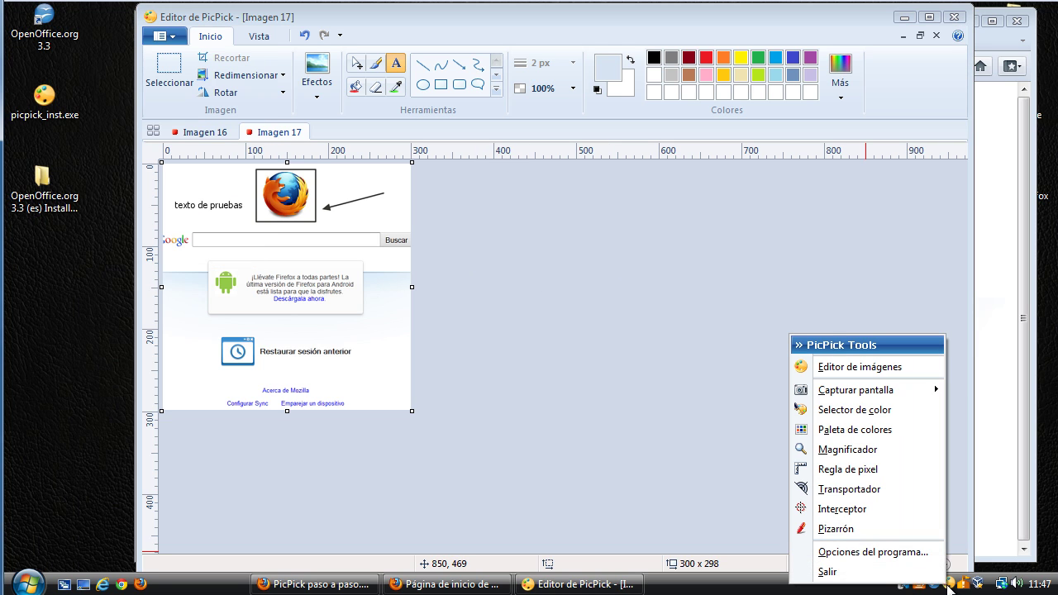
click(889, 471)
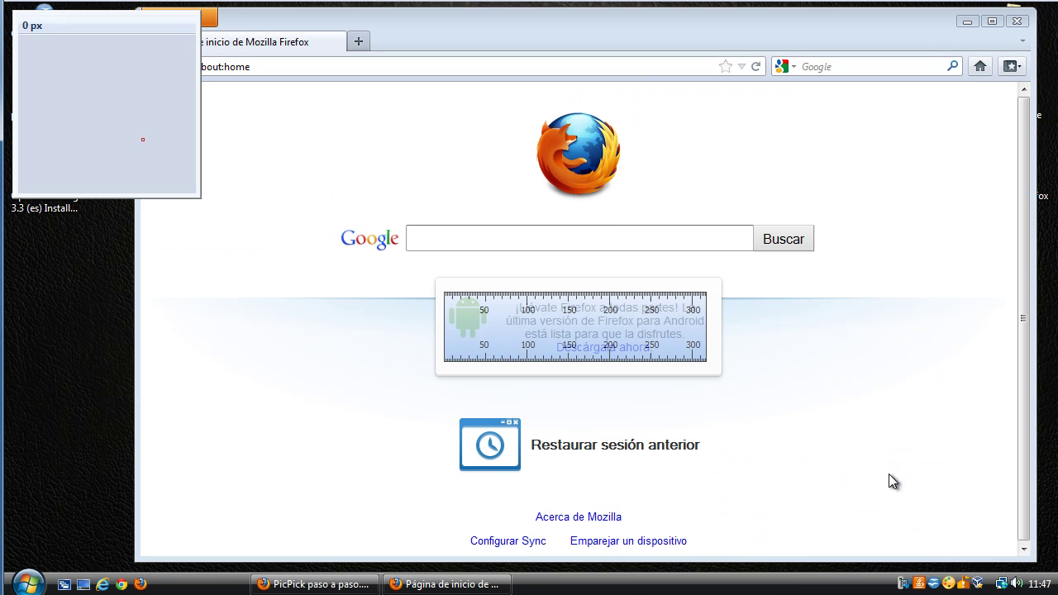
drag(530, 339, 522, 425)
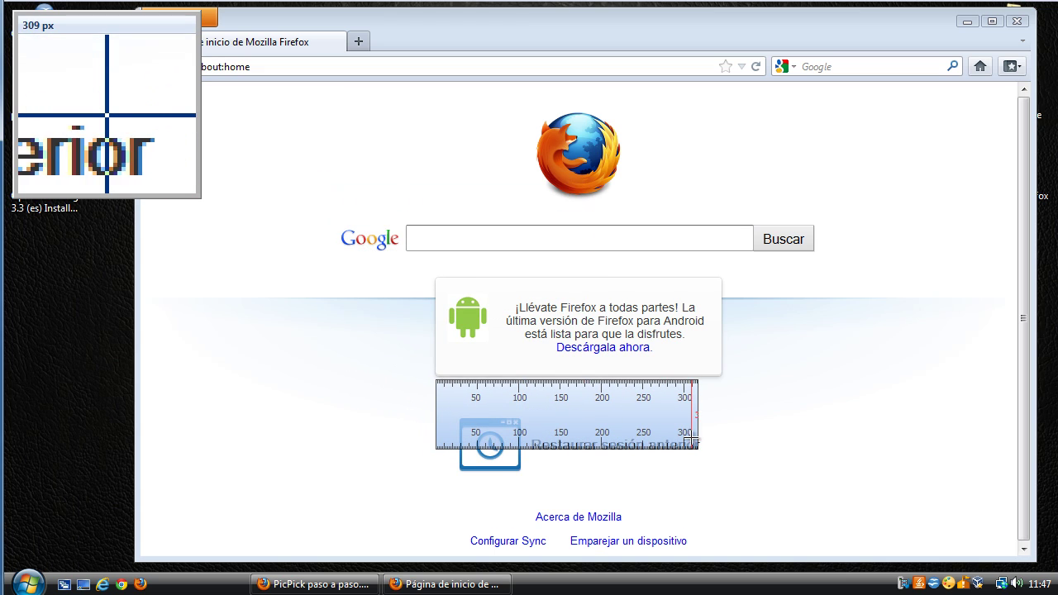
drag(701, 400, 928, 402)
drag(833, 420, 735, 288)
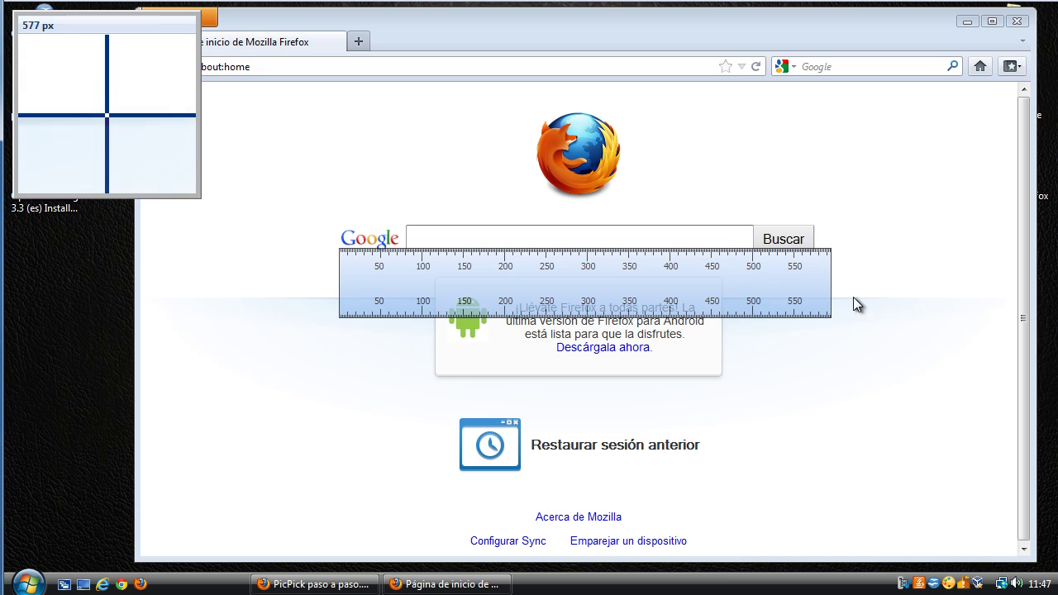
drag(831, 282, 814, 280)
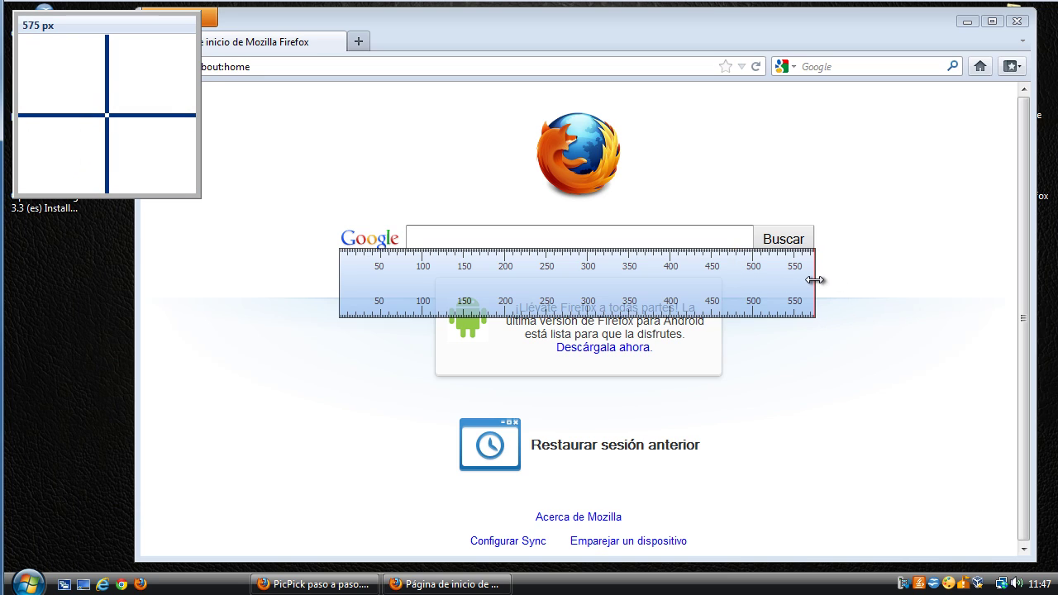
drag(745, 298, 747, 306)
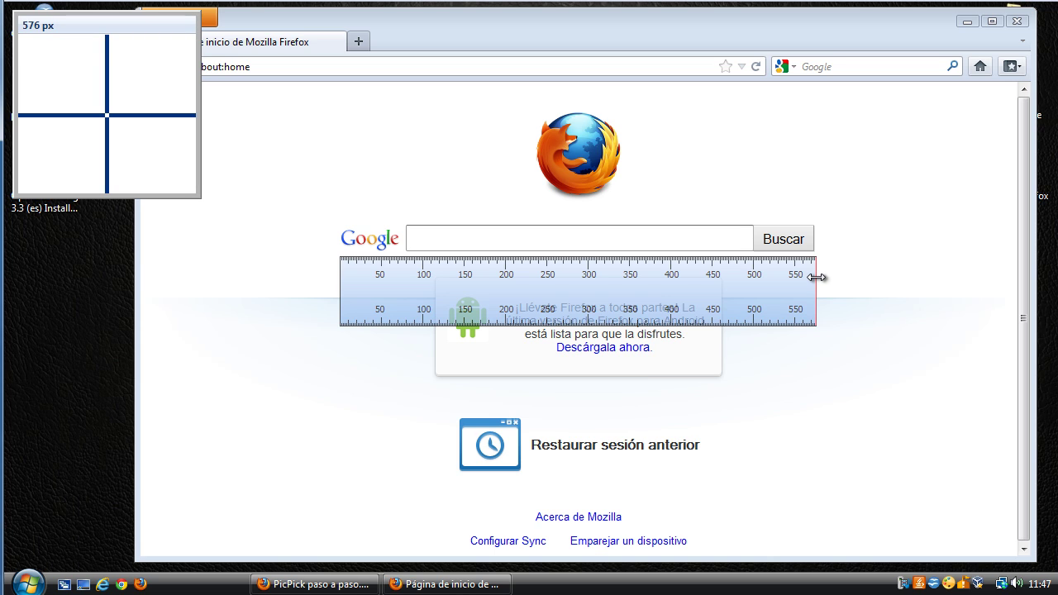
mouse_move(693, 296)
mouse_down()
mouse_move(629, 244)
mouse_move(809, 195)
mouse_move(587, 302)
mouse_move(602, 312)
mouse_up()
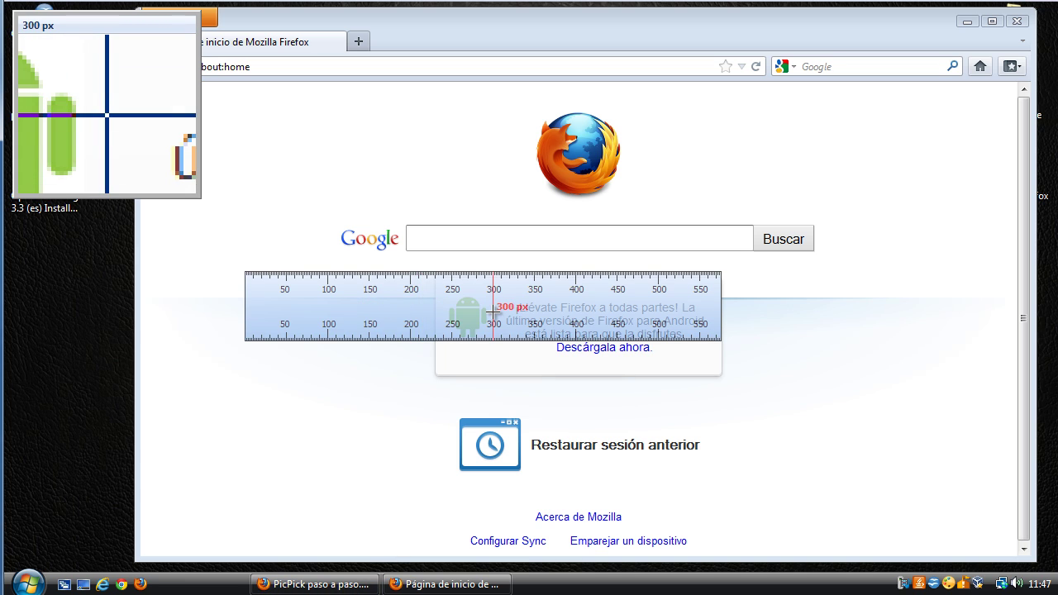
key(Escape)
Switch to the PicPick article page in Firefox and place a resized pixel ruler in the blank area below the grey user menu.
click(314, 585)
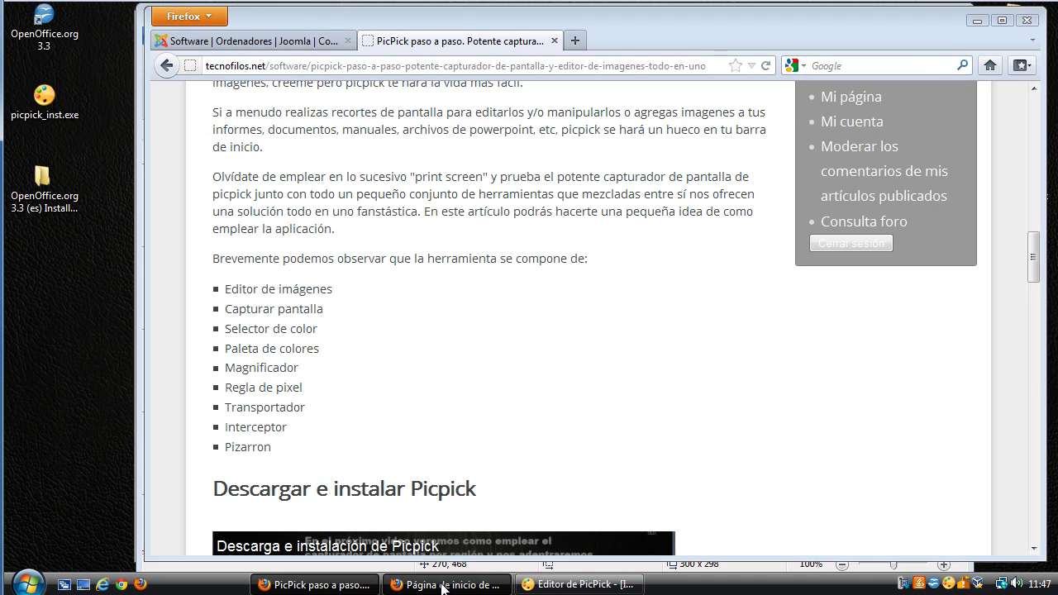
click(442, 585)
click(338, 584)
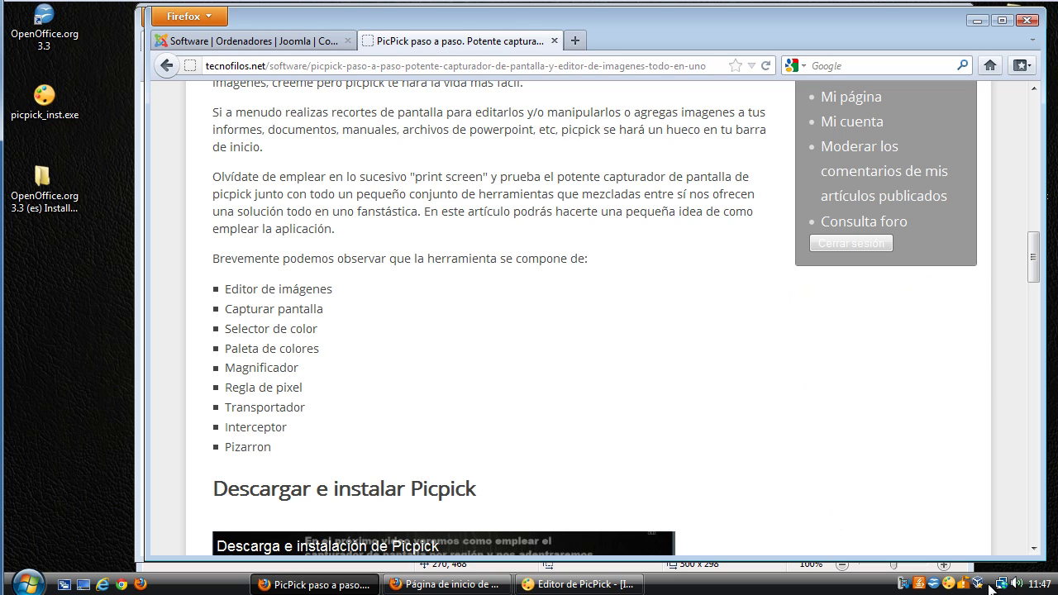
click(949, 584)
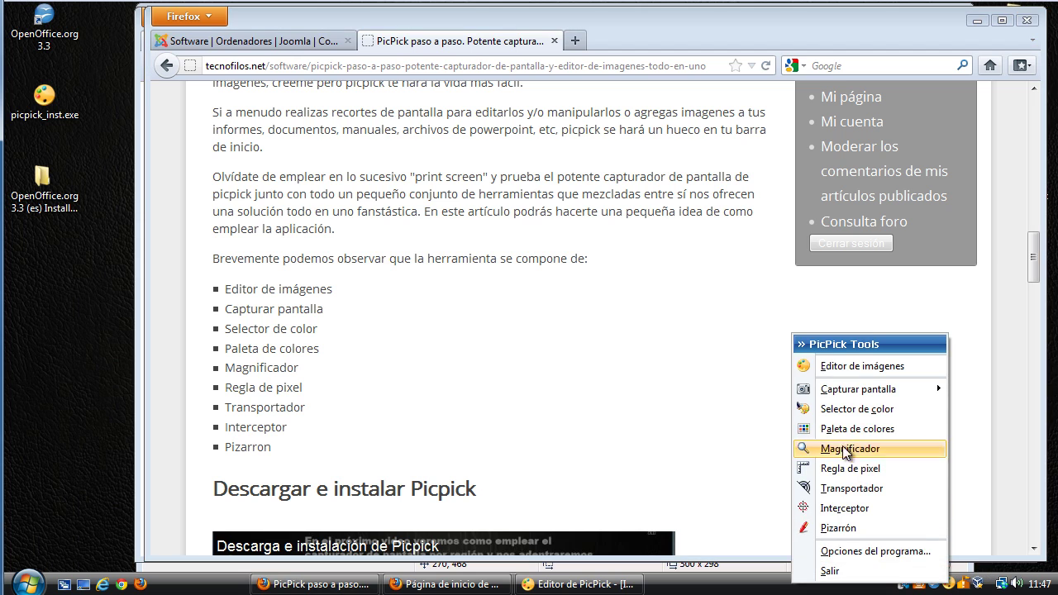
click(866, 467)
drag(721, 305, 833, 326)
drag(733, 325, 932, 325)
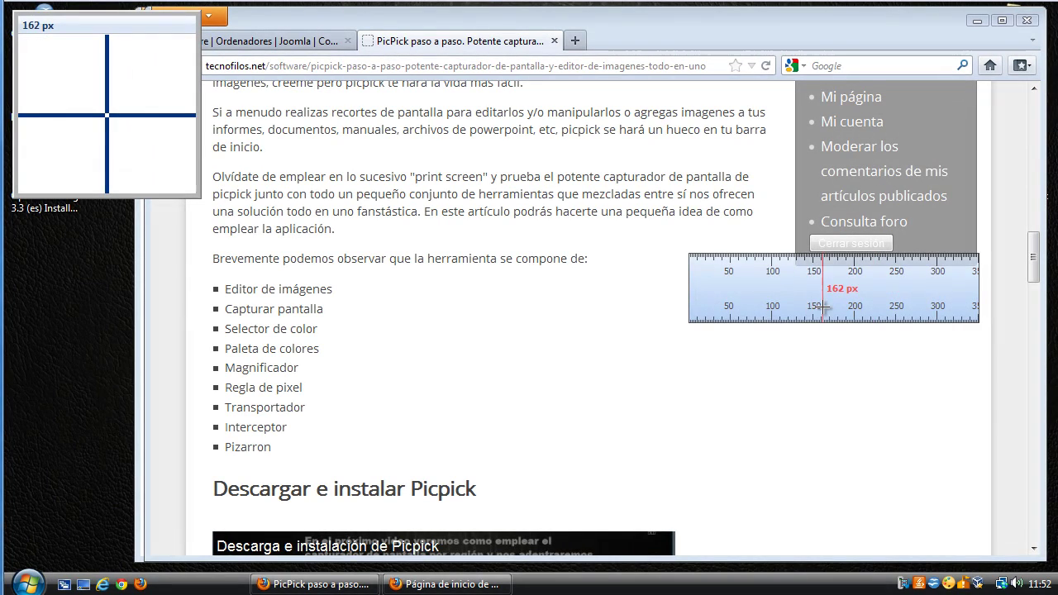
drag(825, 302, 794, 345)
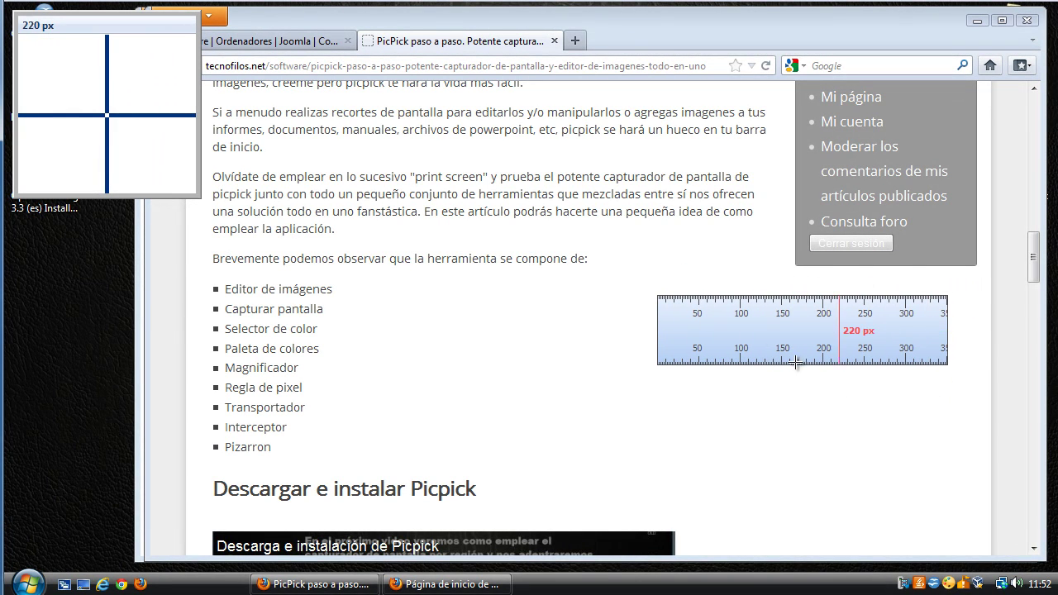
drag(839, 331, 848, 339)
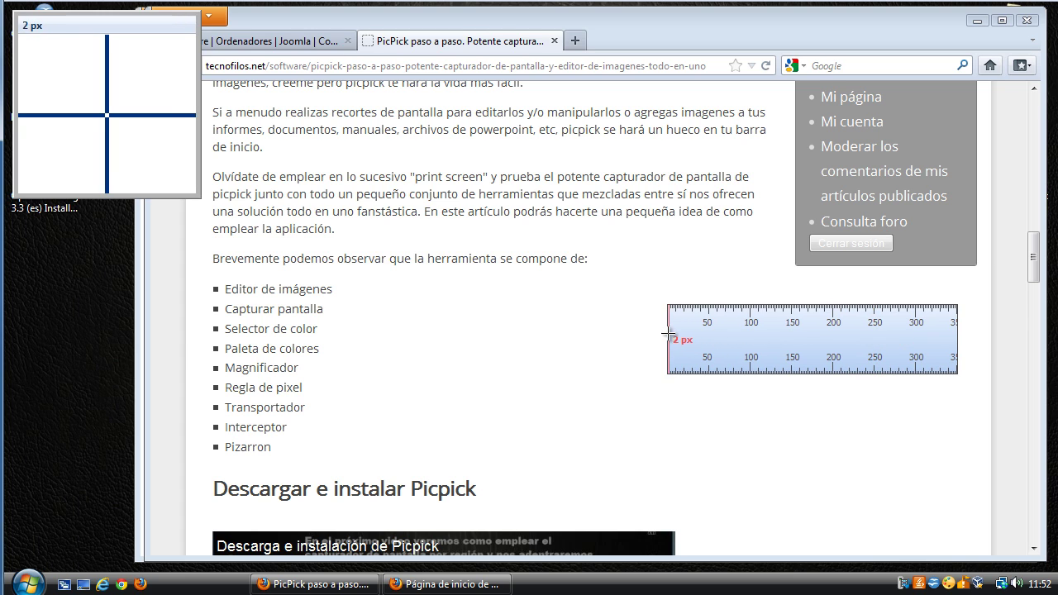
Shorten the horizontal pixel ruler and align it beneath the grey user menu to measure the menu's width.
drag(667, 334, 728, 319)
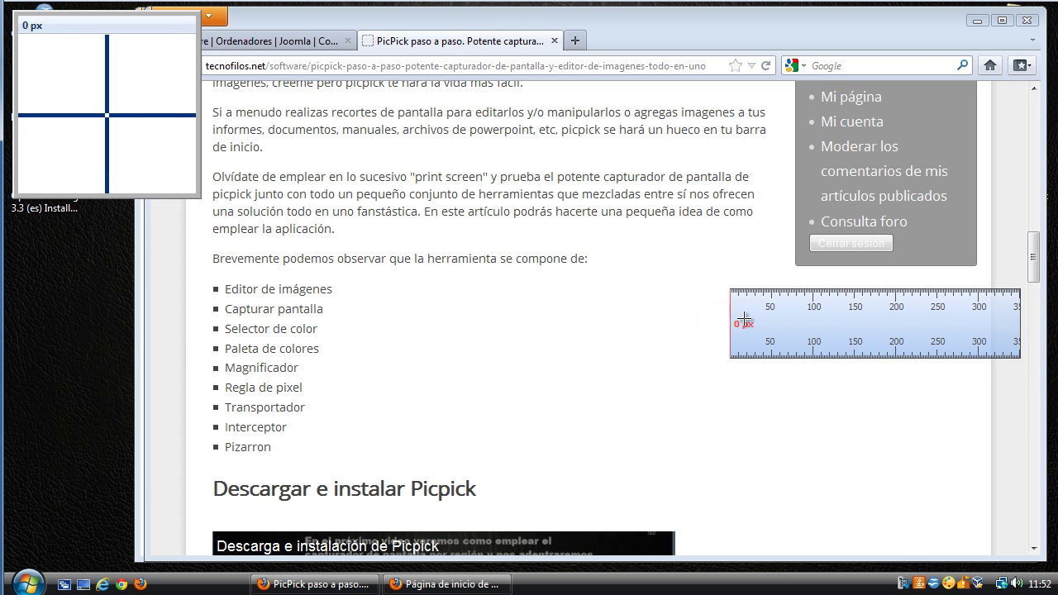
drag(1021, 314, 893, 315)
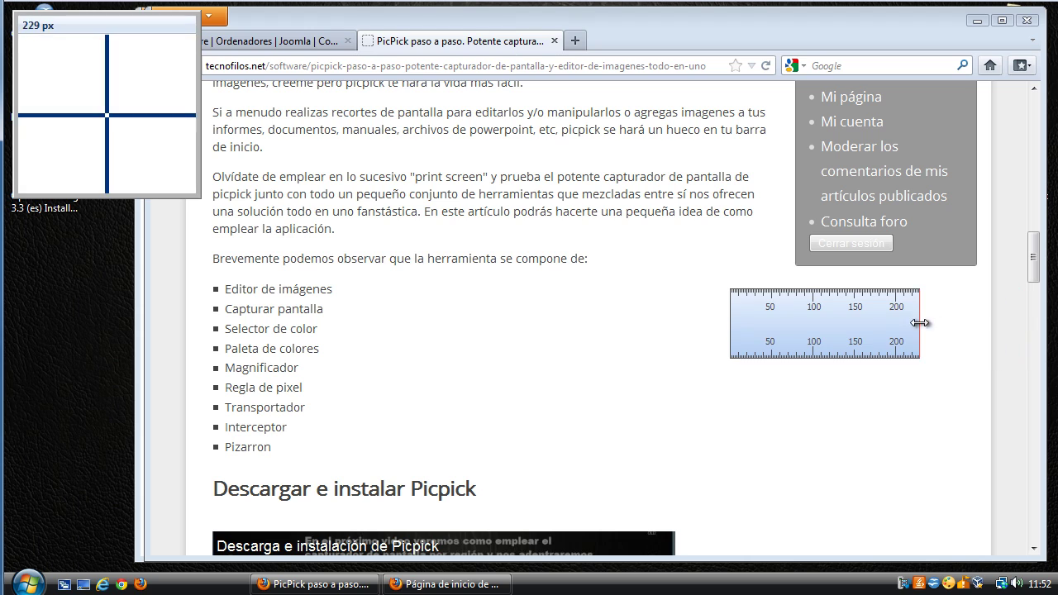
drag(827, 315, 977, 303)
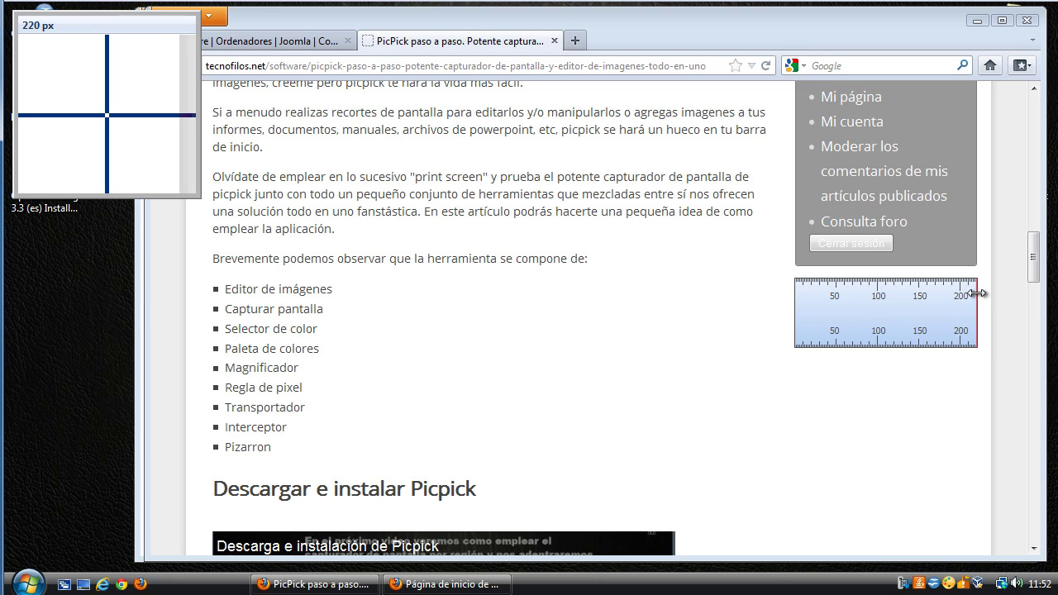
Change the pixel ruler to vertical and lengthen it to about 330 px in the blank area below the grey user menu.
drag(932, 309, 893, 319)
right_click(879, 319)
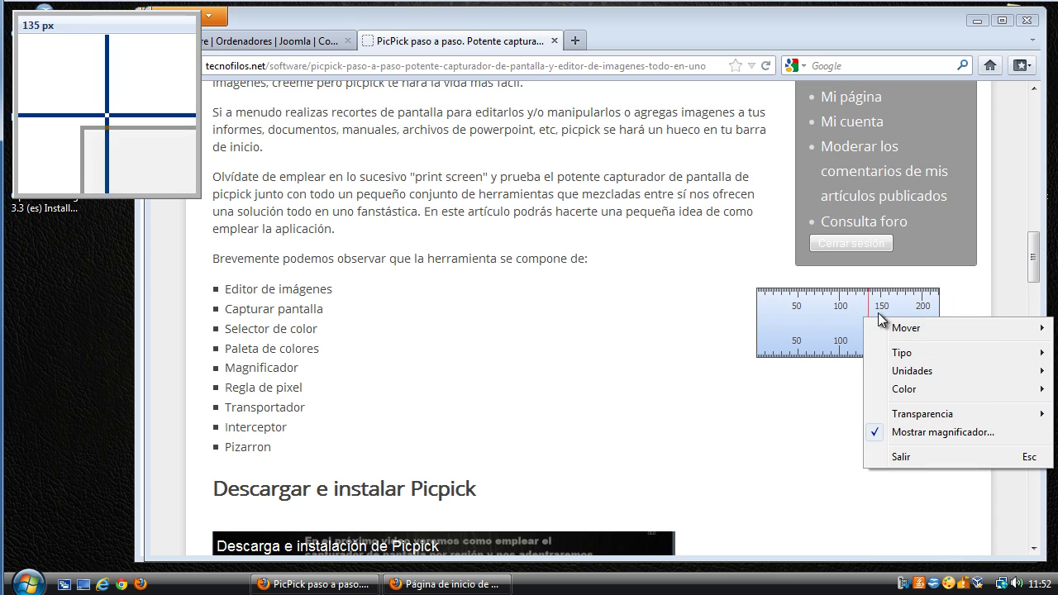
mouse_move(917, 349)
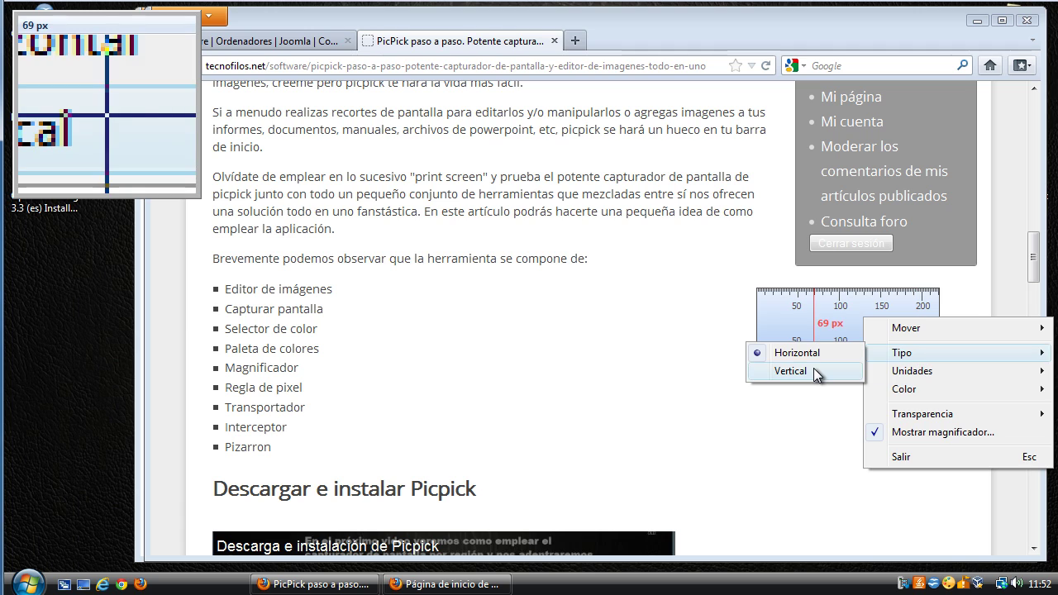
click(790, 371)
drag(804, 347, 848, 333)
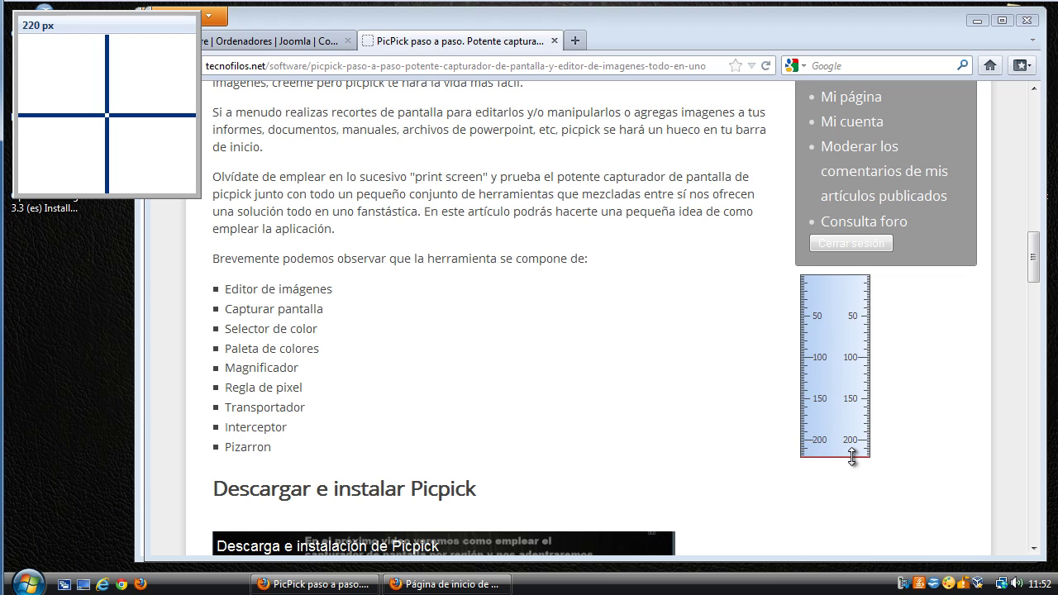
drag(853, 457, 842, 547)
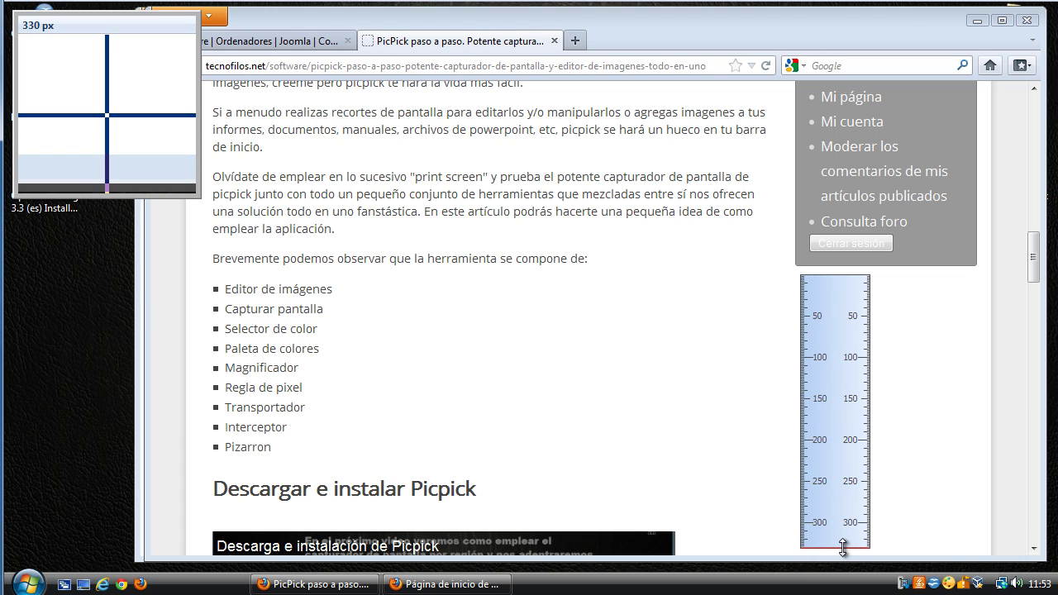
mouse_move(832, 395)
mouse_down()
mouse_move(934, 390)
mouse_move(823, 399)
mouse_up()
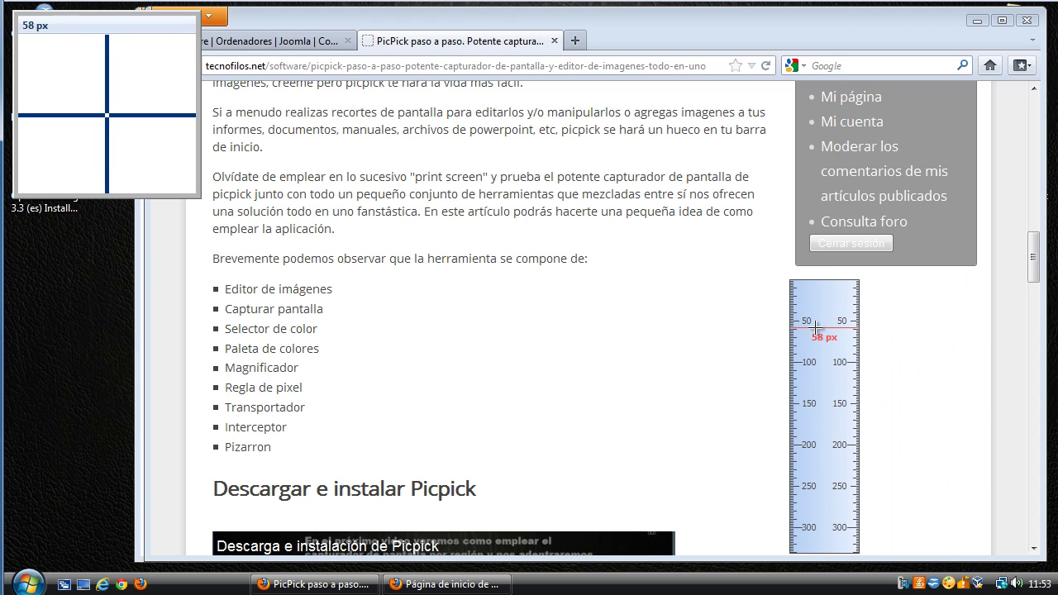
Return the pixel ruler to horizontal, move it beside the feature list, and close it.
right_click(816, 370)
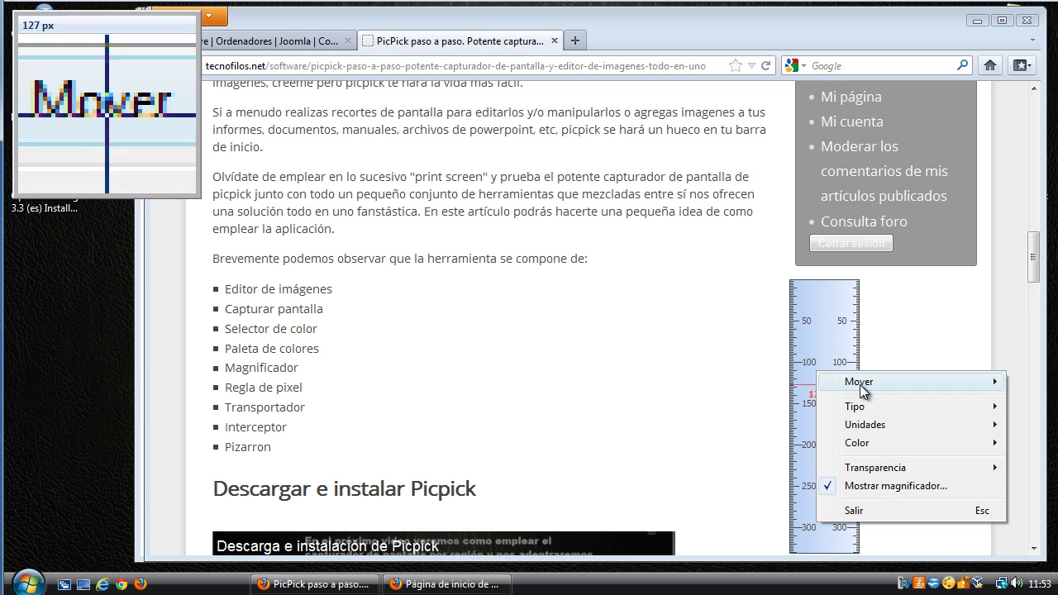
mouse_move(921, 410)
click(798, 406)
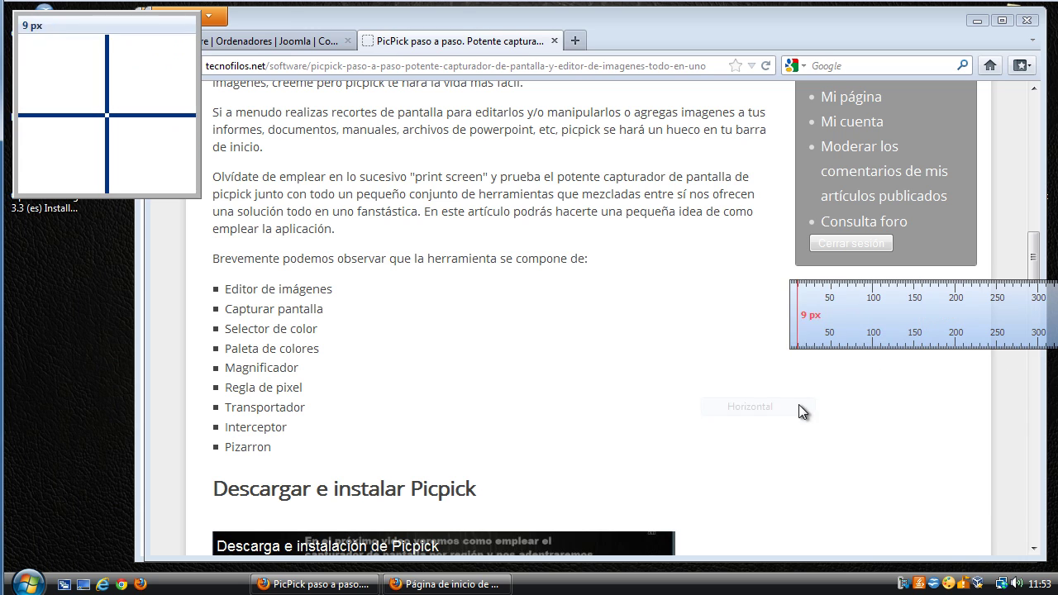
drag(961, 312, 759, 337)
key(Escape)
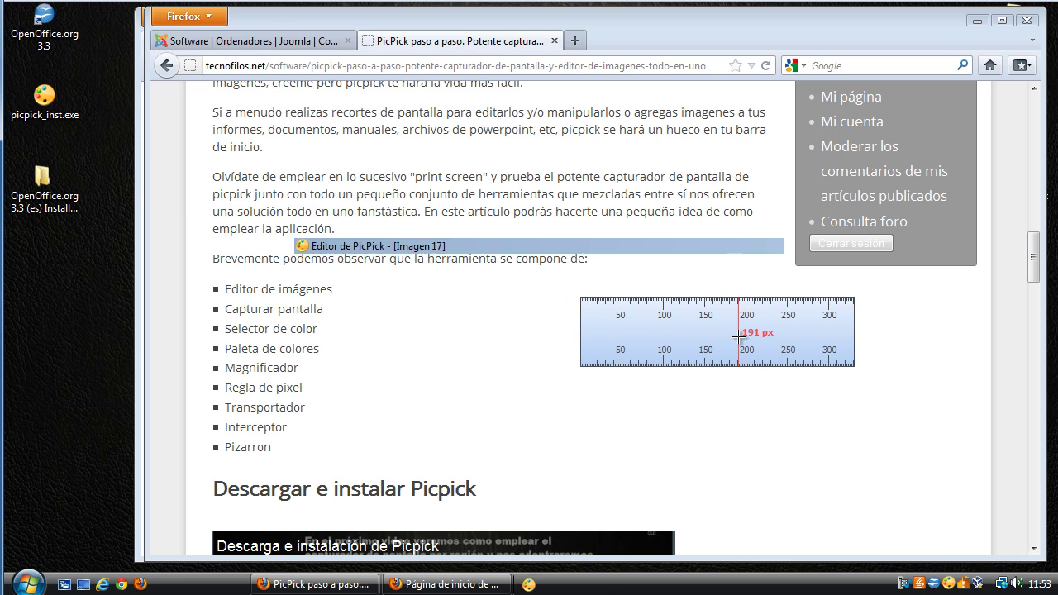
Try the Interceptor crosshair with two reference points on the editor's empty canvas, close it, and minimise the image editor.
right_click(950, 583)
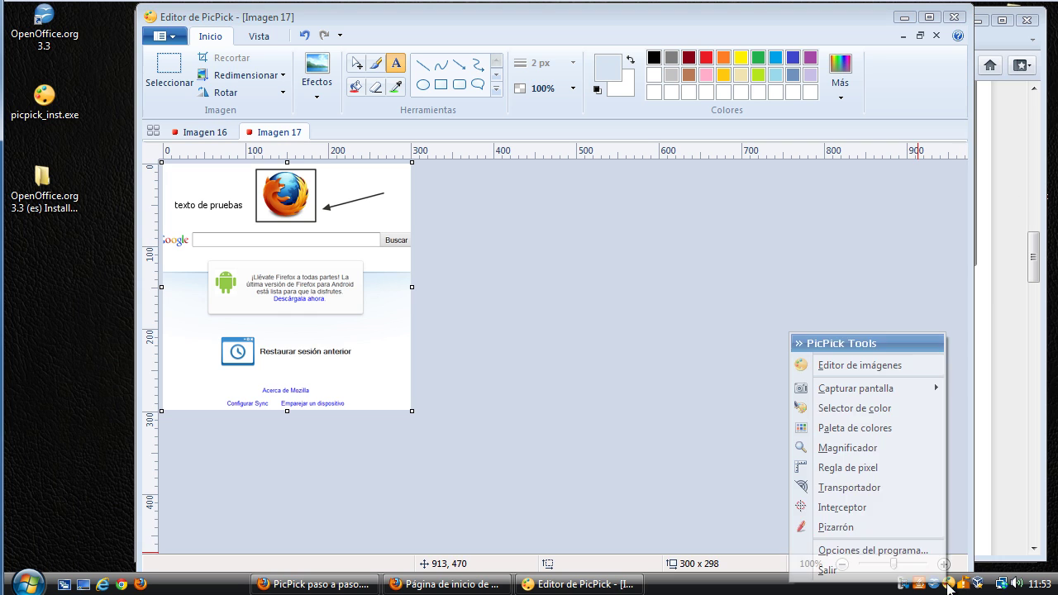
click(873, 508)
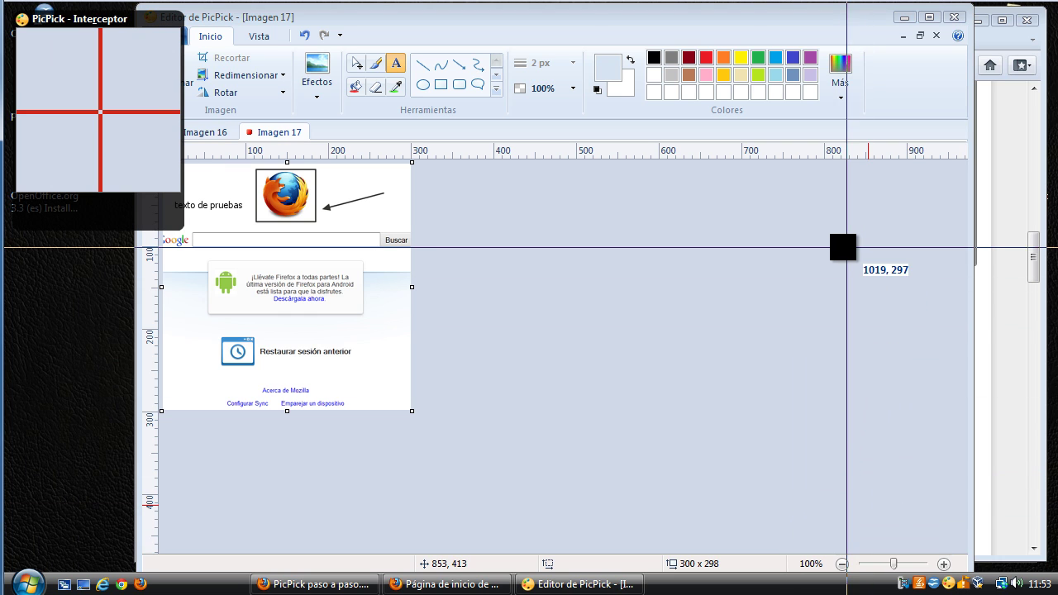
click(564, 200)
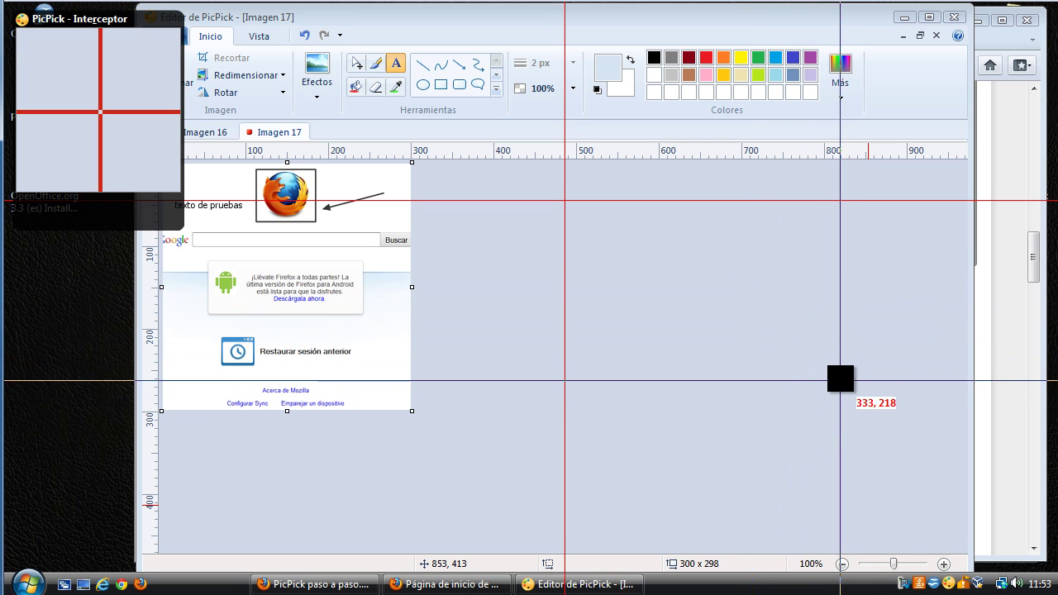
click(787, 373)
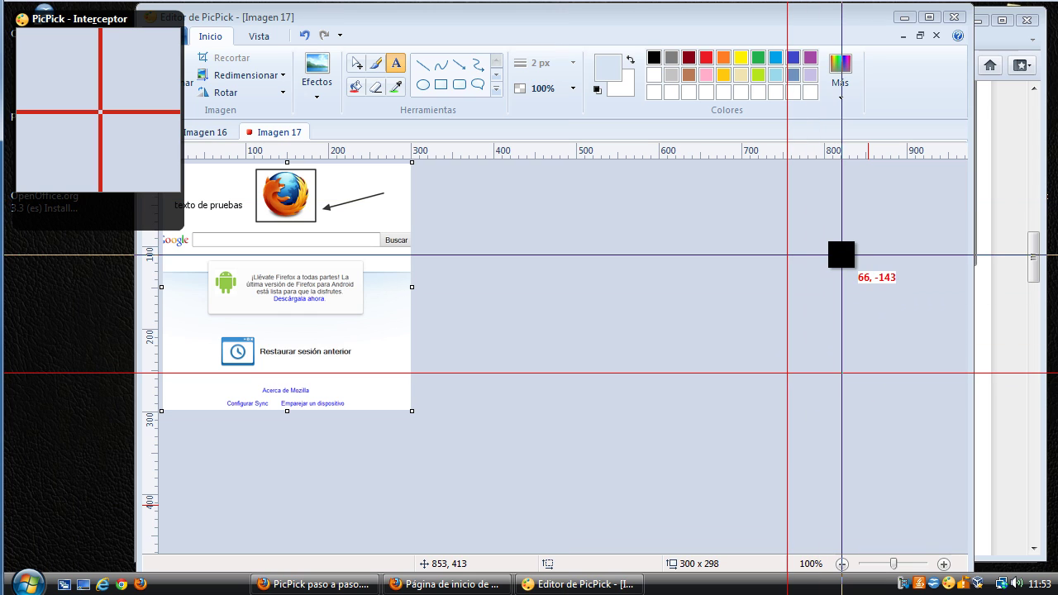
key(Escape)
click(901, 17)
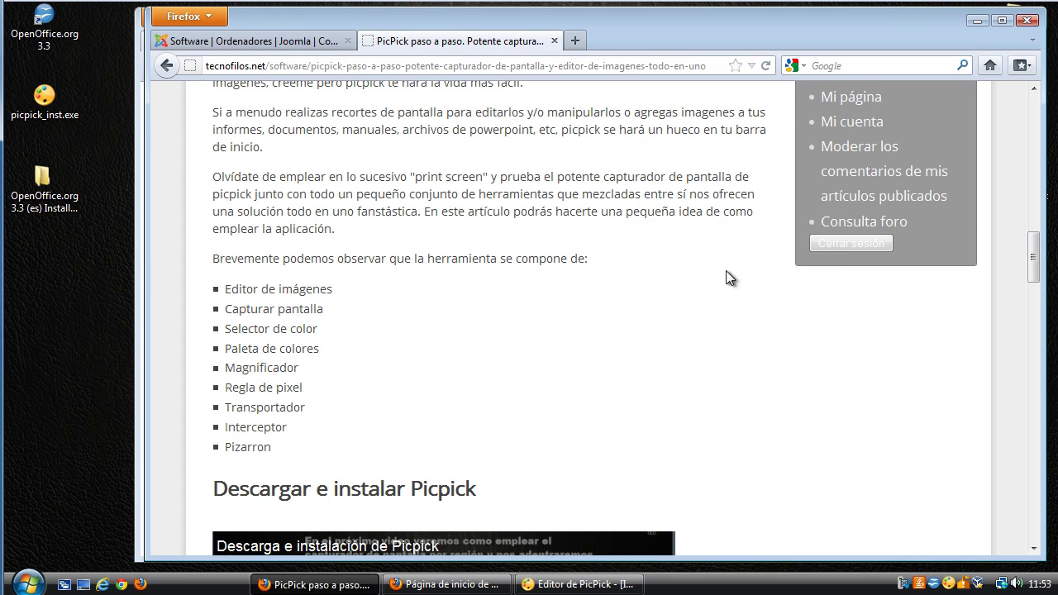
Measure pixel offsets with the Interceptor from a point just below the grey user menu's lower-left corner, and close it.
click(949, 584)
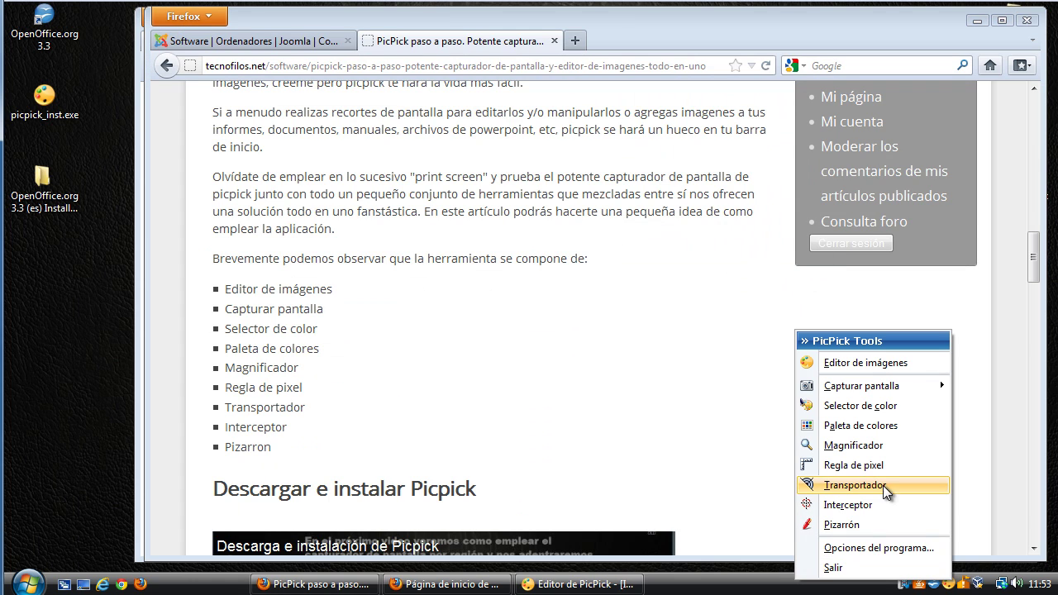
click(877, 501)
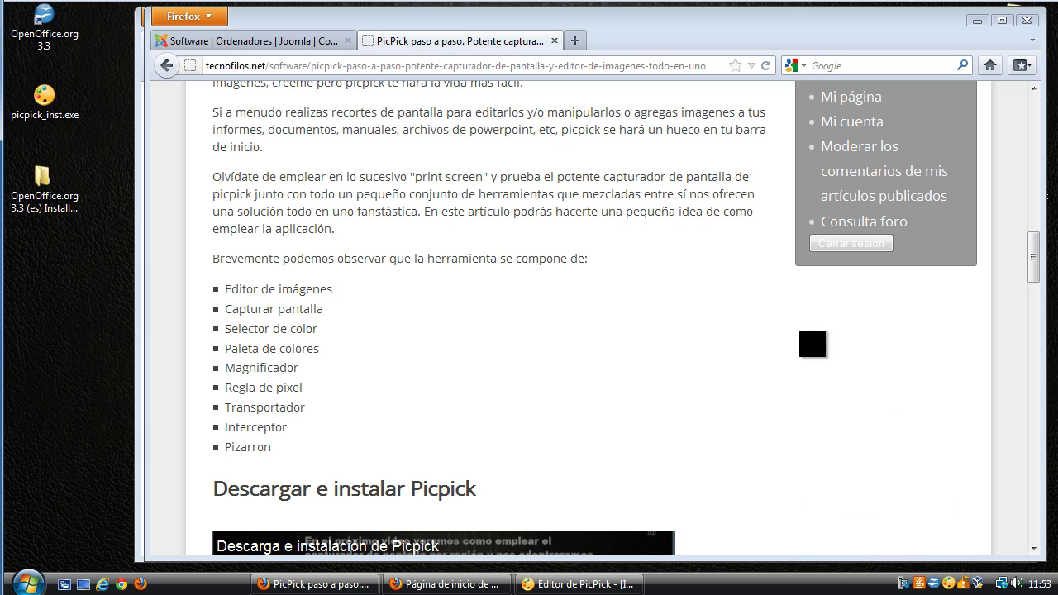
click(796, 273)
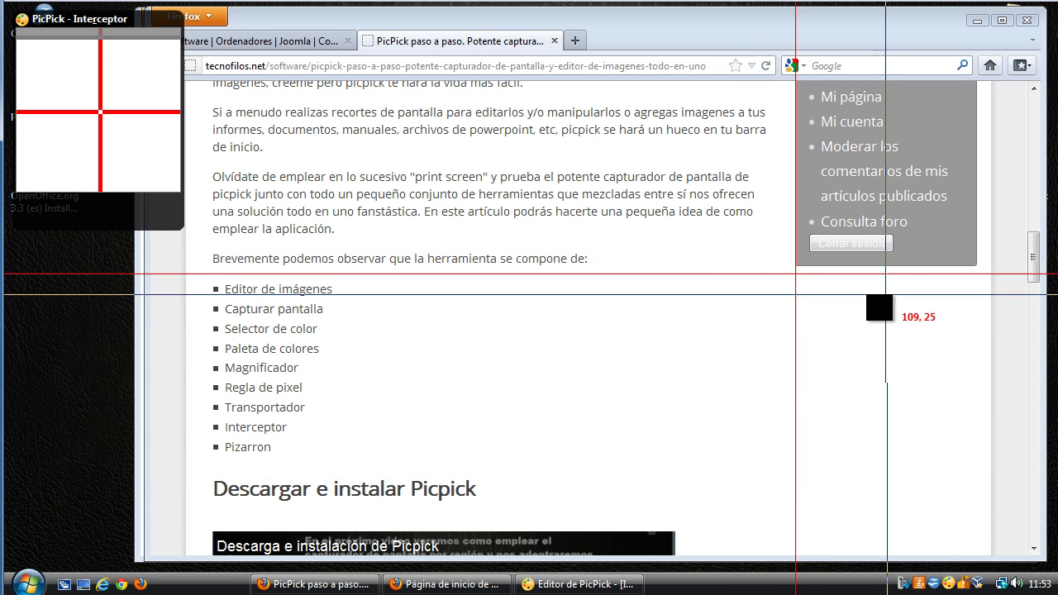
click(857, 379)
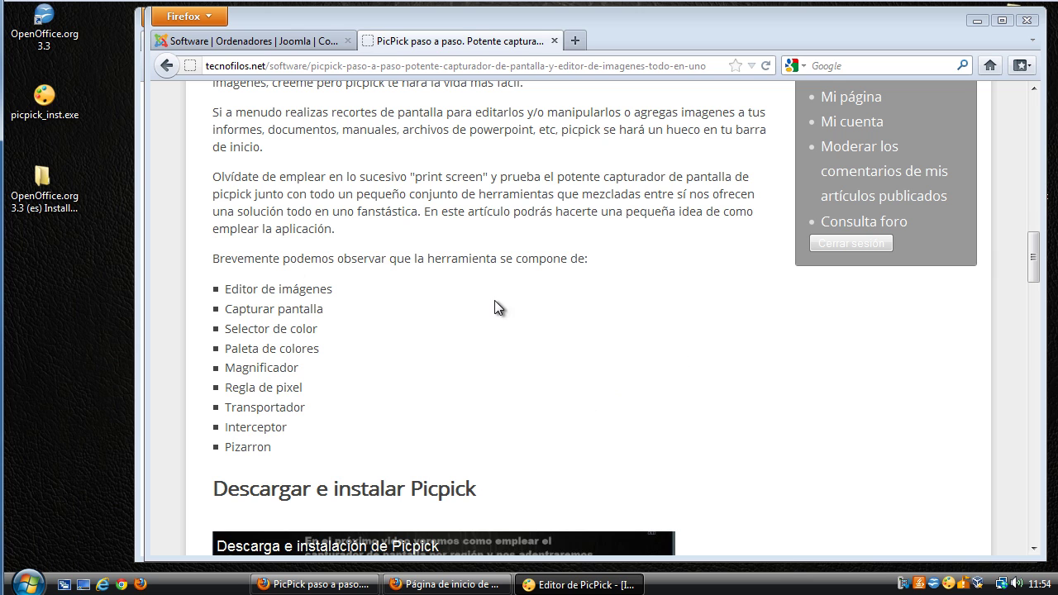
Measure angles with the Transportador from a vertex beside the article's feature list against a nearly horizontal baseline, and close it.
scroll(577, 281, down, 12)
scroll(577, 280, up, 7)
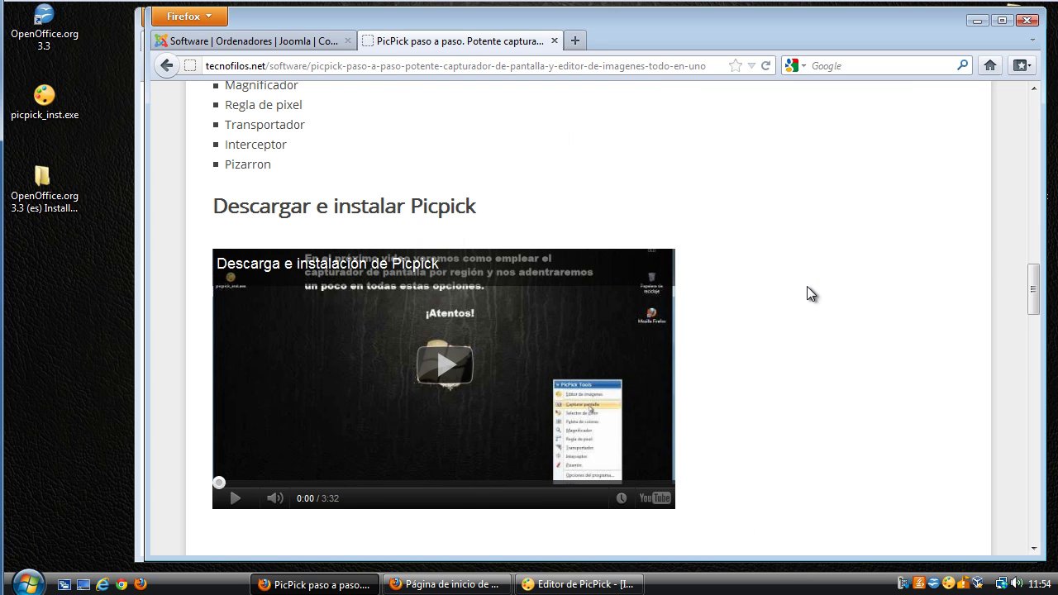
scroll(810, 293, up, 2)
click(949, 583)
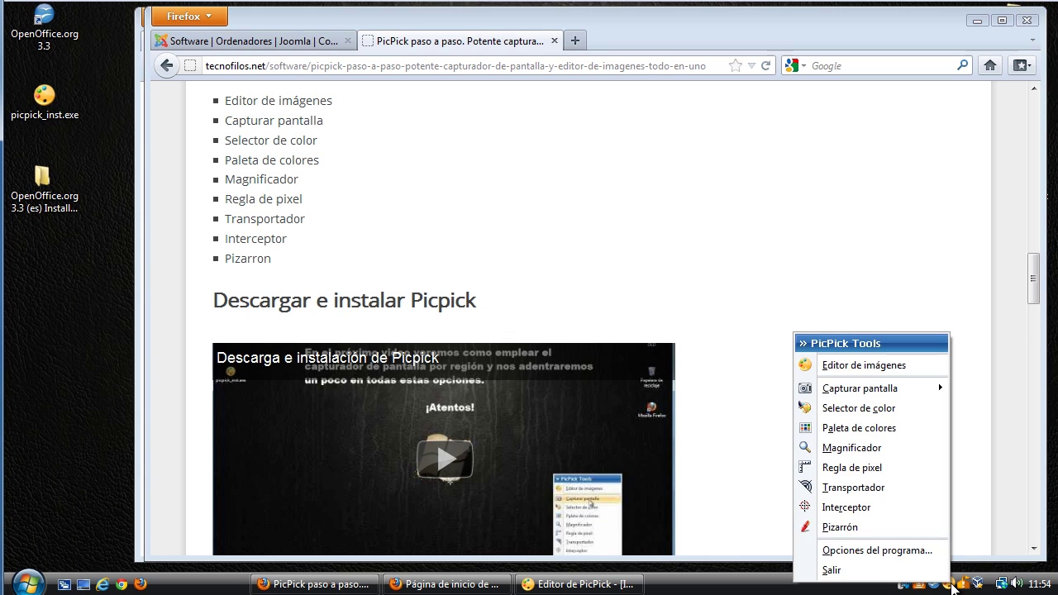
click(887, 487)
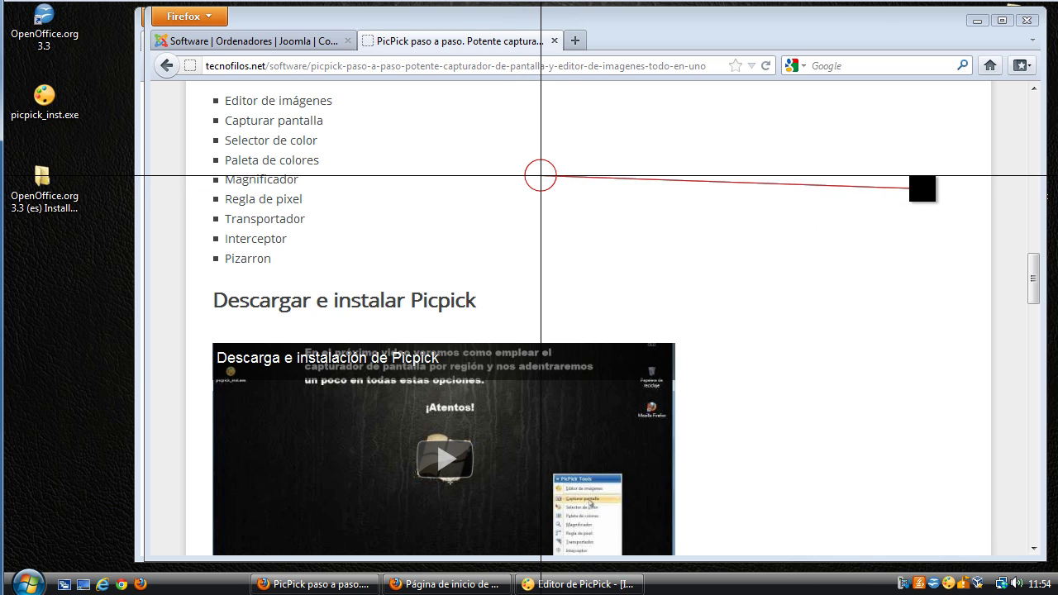
click(922, 189)
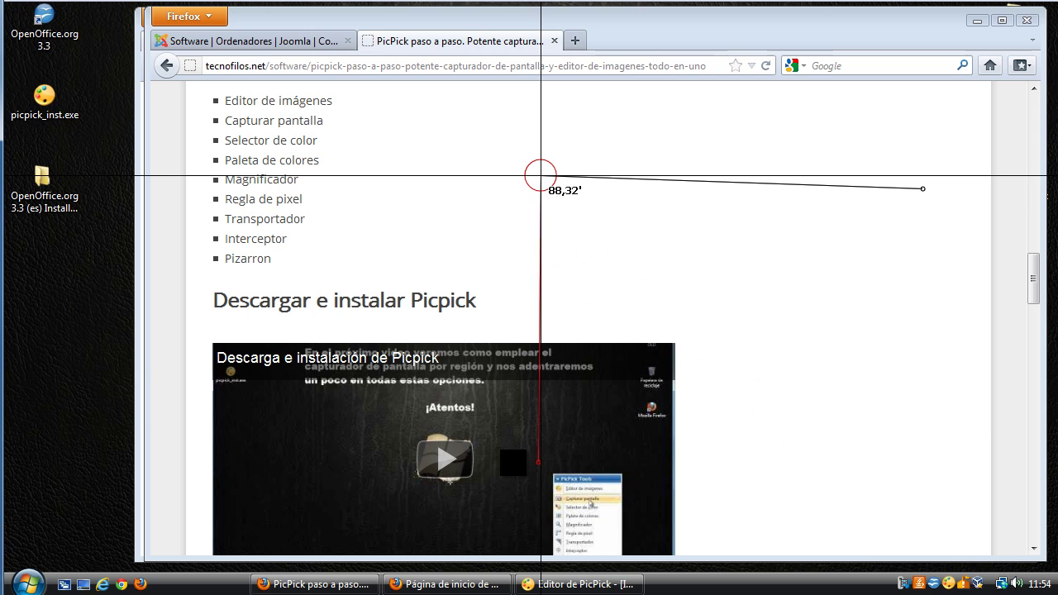
click(819, 428)
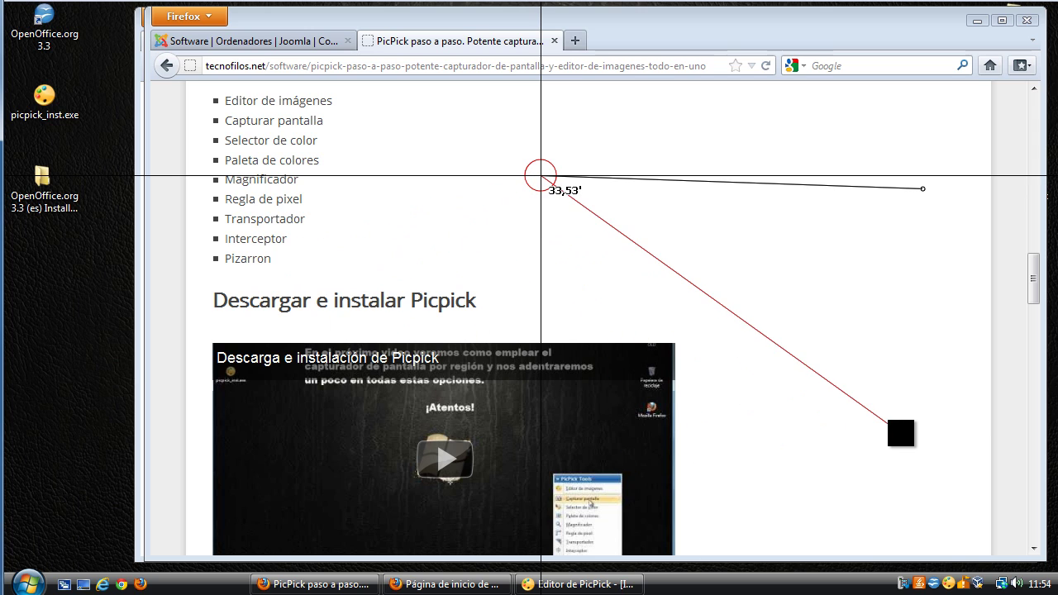
click(872, 435)
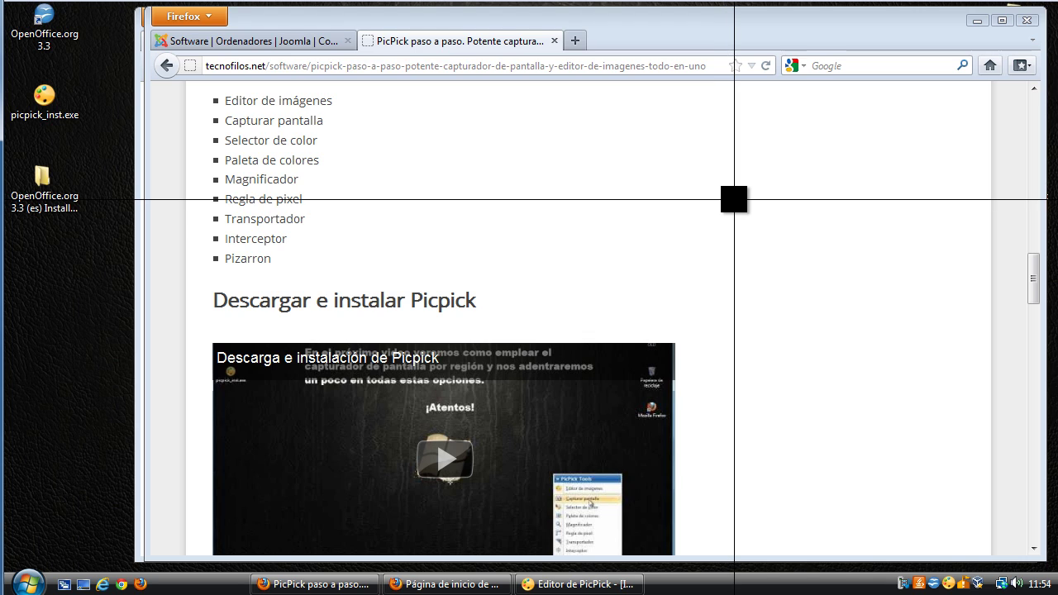
key(Escape)
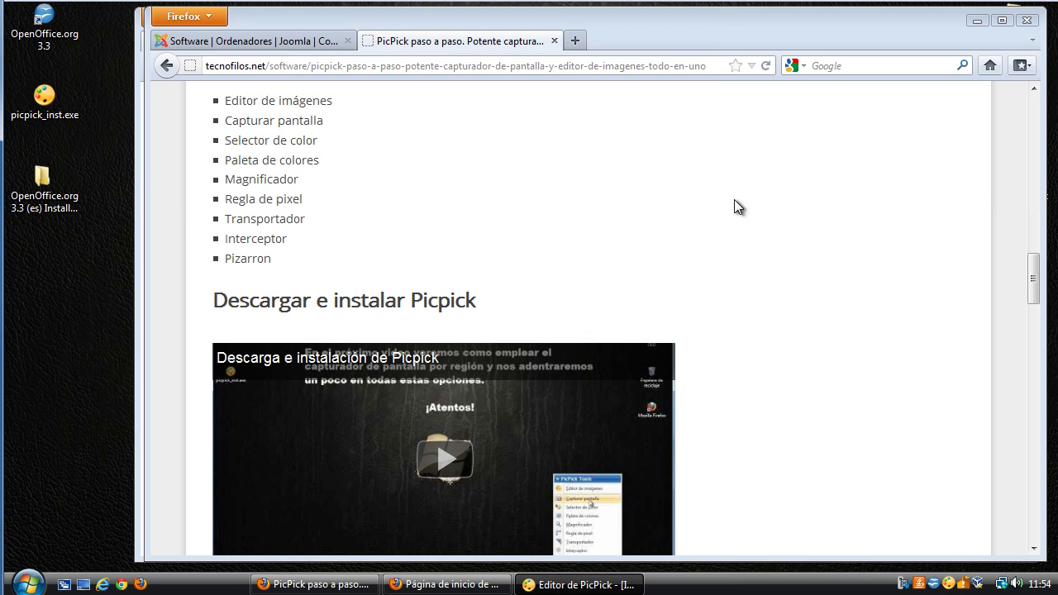
Open the Pizarrón and draw freehand red 2 px pencil strokes across the article page and the desktop.
click(948, 583)
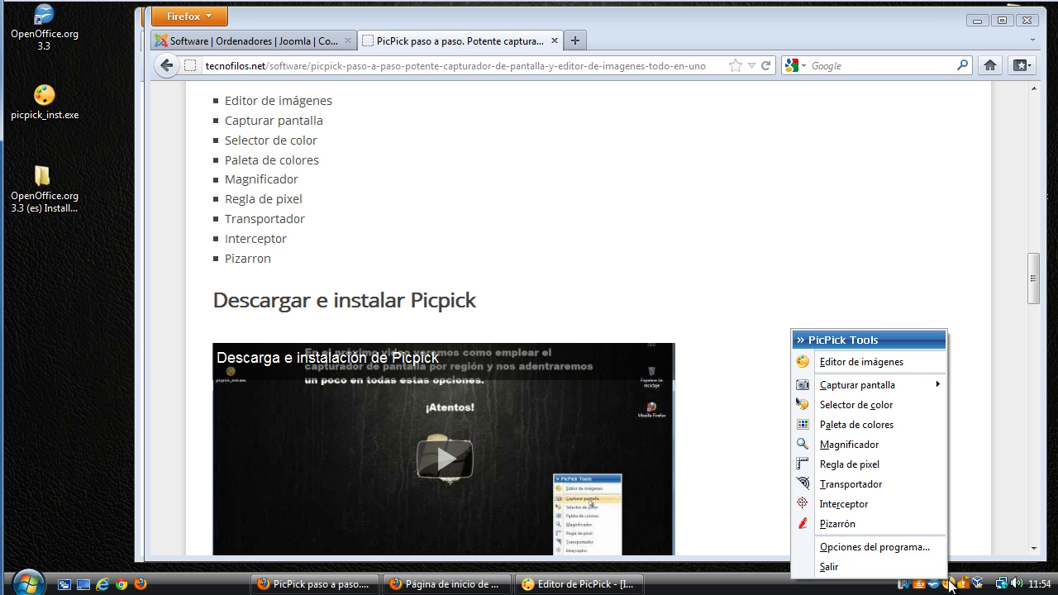
click(883, 533)
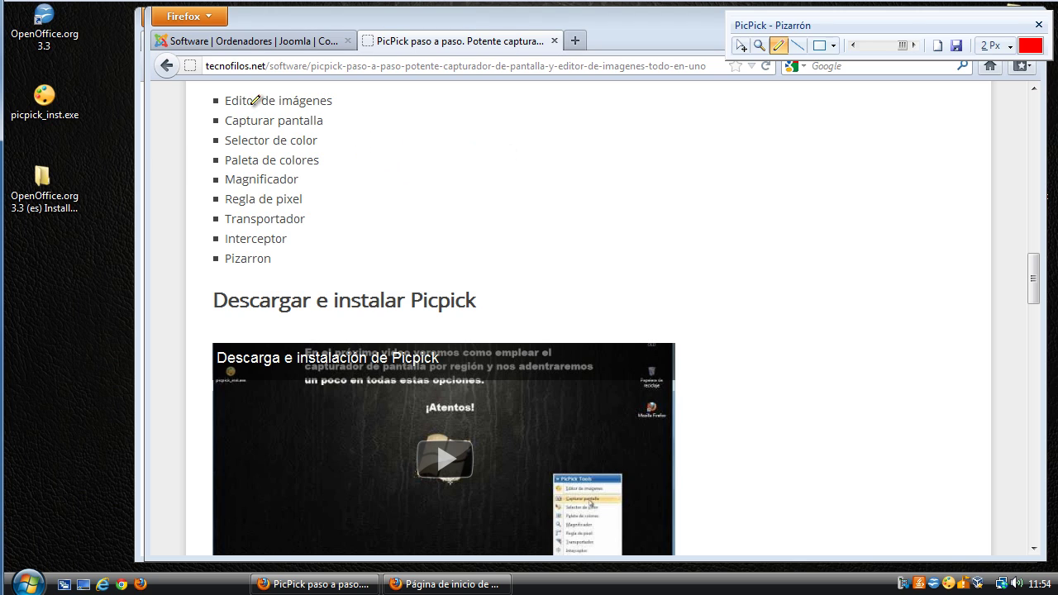
mouse_move(632, 176)
mouse_down()
mouse_move(750, 224)
mouse_move(854, 212)
mouse_move(895, 345)
mouse_move(664, 296)
mouse_move(489, 317)
mouse_move(437, 339)
mouse_move(378, 403)
mouse_up()
mouse_move(242, 285)
mouse_down()
mouse_move(204, 227)
mouse_move(139, 187)
mouse_up()
drag(102, 146, 75, 207)
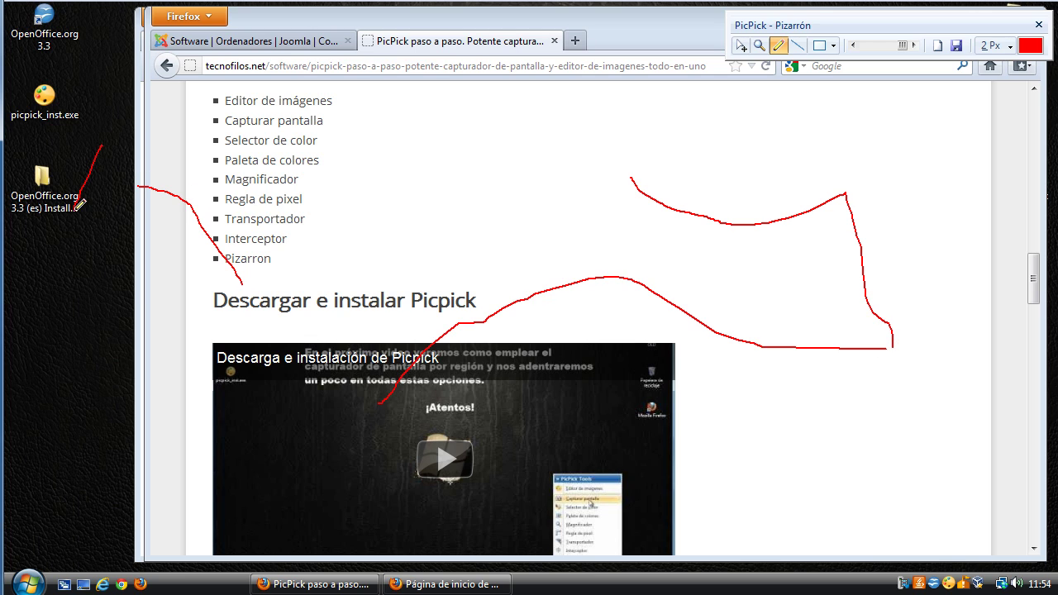
drag(44, 289, 359, 245)
drag(643, 171, 661, 185)
mouse_move(796, 157)
mouse_down()
mouse_move(841, 149)
mouse_move(916, 218)
mouse_up()
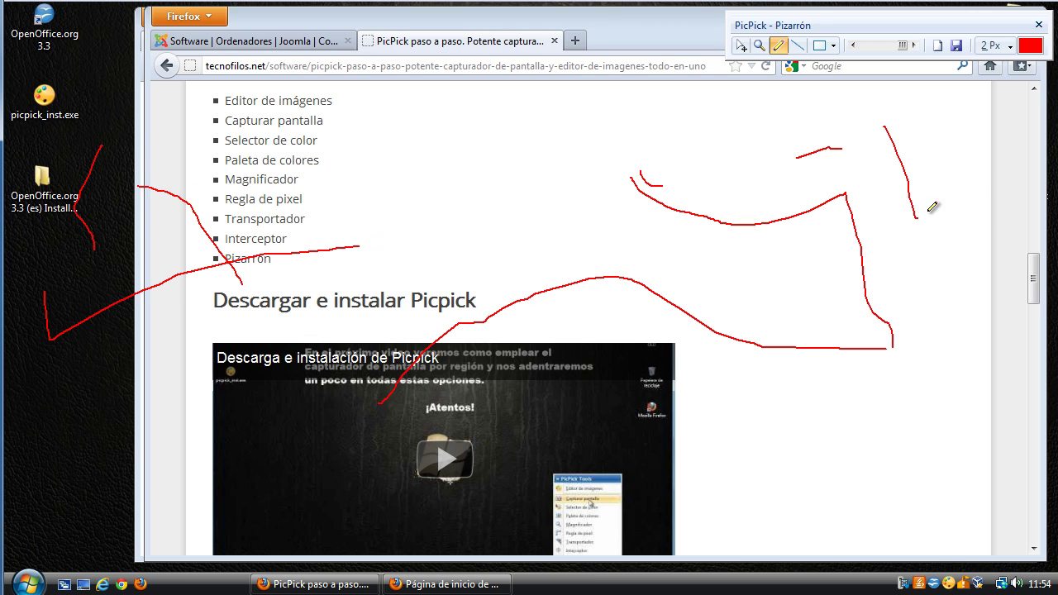
drag(982, 178, 982, 228)
drag(506, 251, 574, 217)
mouse_move(365, 157)
mouse_down()
mouse_move(249, 152)
mouse_move(386, 172)
mouse_up()
drag(397, 141, 506, 189)
mouse_move(564, 168)
mouse_down()
mouse_move(693, 289)
mouse_move(738, 305)
mouse_up()
mouse_move(691, 385)
mouse_down()
mouse_move(524, 392)
mouse_move(711, 374)
mouse_move(735, 409)
mouse_up()
drag(845, 374, 843, 393)
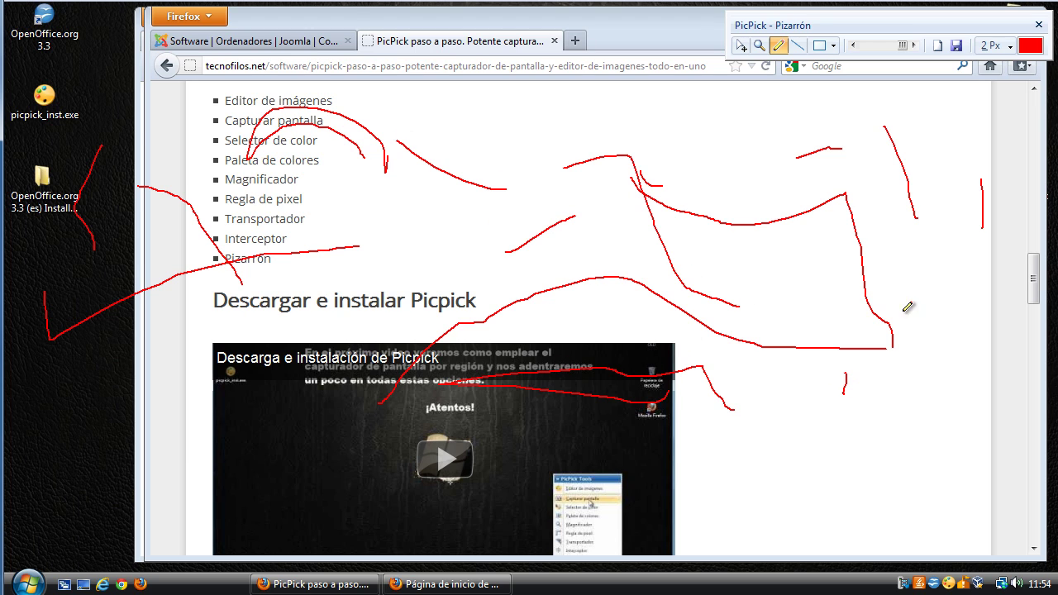
mouse_move(827, 240)
mouse_down()
mouse_move(428, 122)
mouse_move(423, 152)
mouse_move(598, 180)
mouse_up()
mouse_move(649, 136)
mouse_down()
mouse_move(673, 124)
mouse_move(726, 205)
mouse_up()
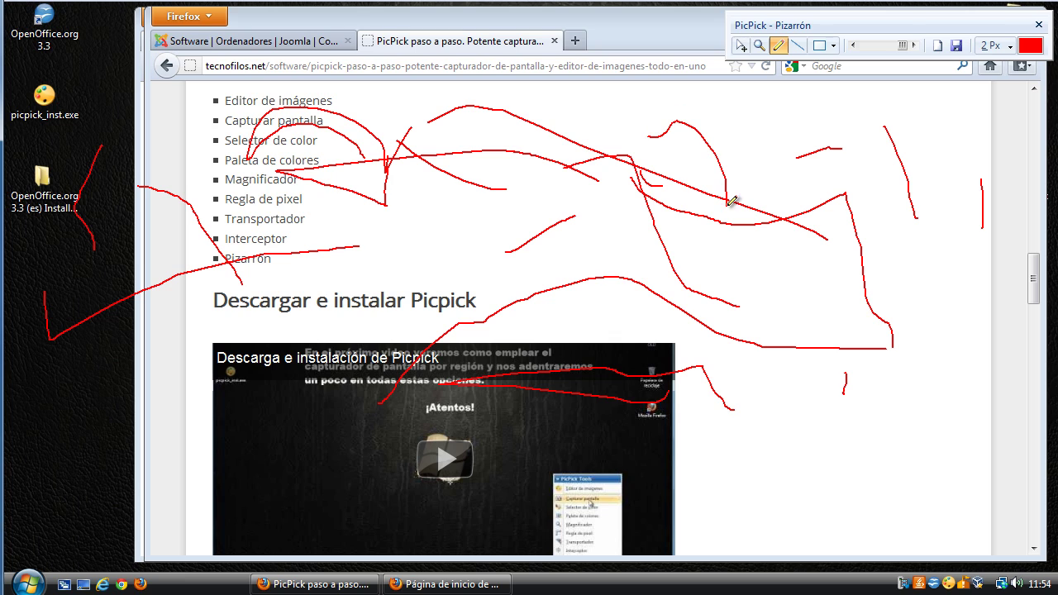
mouse_move(760, 144)
mouse_down()
mouse_move(766, 315)
mouse_move(491, 243)
mouse_move(457, 275)
mouse_up()
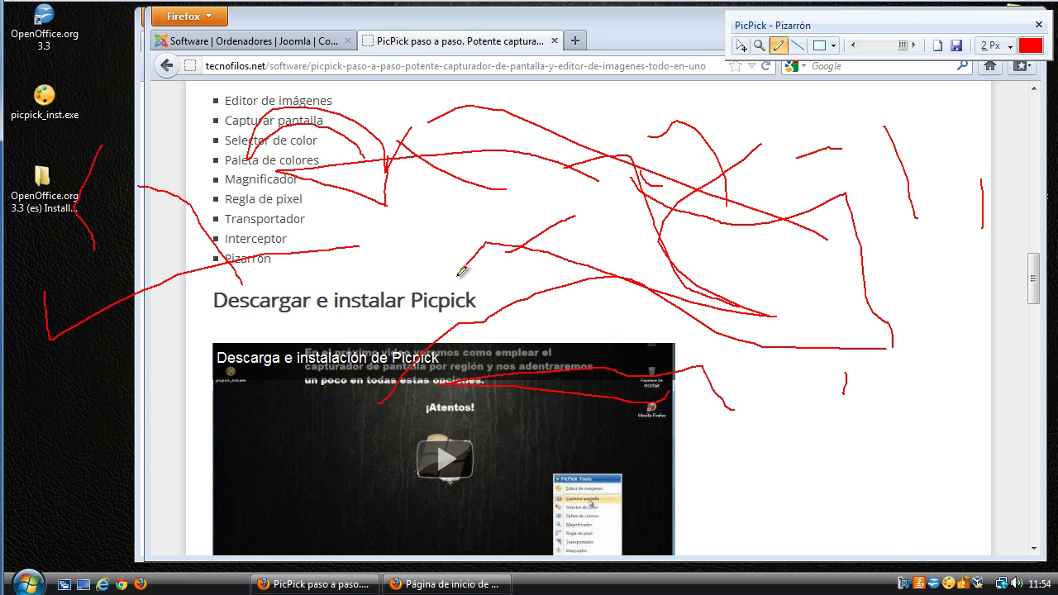
drag(461, 219, 688, 219)
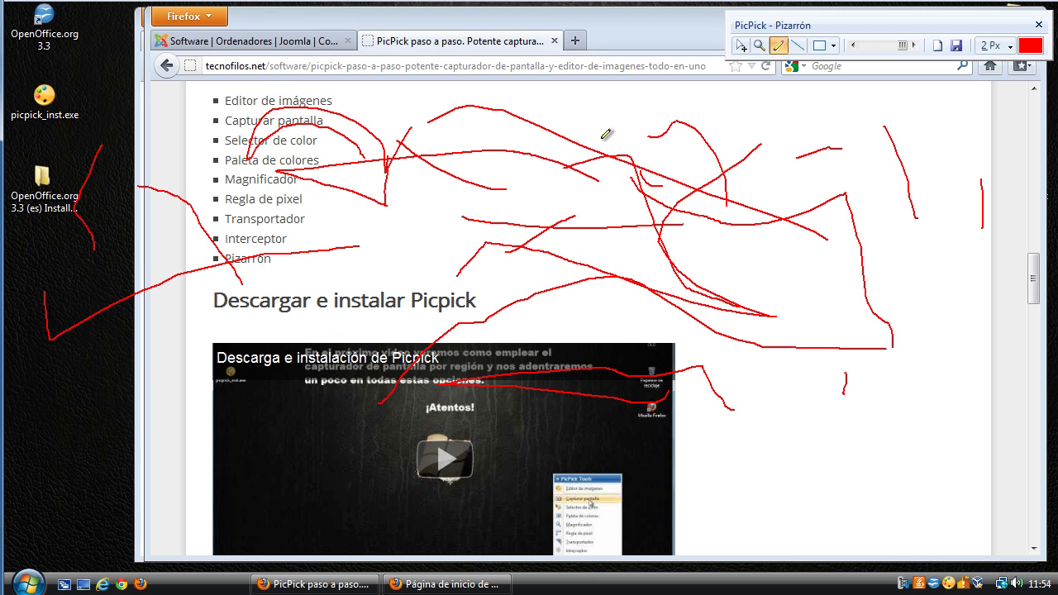
Add more freehand red pencil strokes over the article text, the video and the blank area beside them.
mouse_move(616, 120)
mouse_down()
mouse_move(742, 212)
mouse_move(654, 290)
mouse_up()
mouse_move(450, 124)
mouse_down()
mouse_move(447, 192)
mouse_move(477, 208)
mouse_up()
mouse_move(405, 211)
mouse_down()
mouse_move(536, 257)
mouse_move(589, 257)
mouse_up()
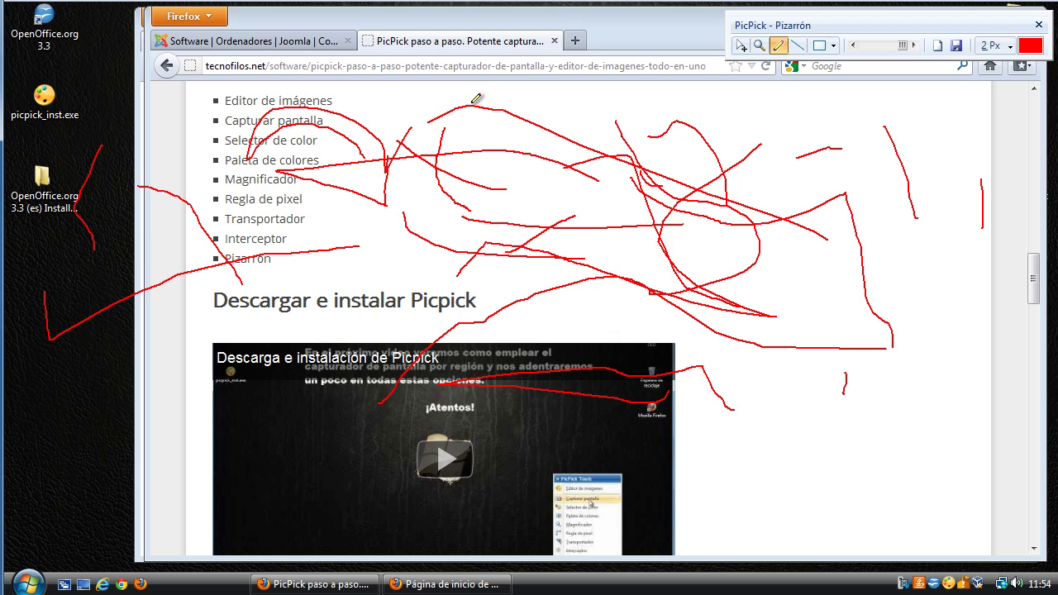
mouse_move(495, 97)
mouse_down()
mouse_move(541, 152)
mouse_move(682, 142)
mouse_up()
mouse_move(767, 119)
mouse_down()
mouse_move(764, 152)
mouse_move(526, 163)
mouse_up()
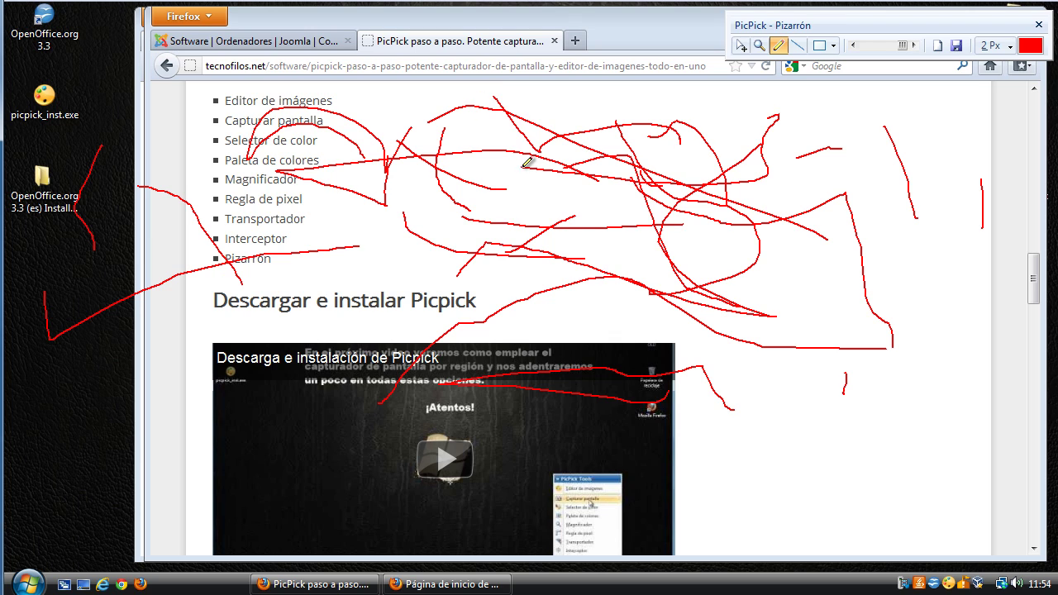
drag(483, 128, 521, 199)
drag(863, 434, 876, 387)
mouse_move(909, 161)
mouse_down()
mouse_move(889, 180)
mouse_move(763, 161)
mouse_move(721, 209)
mouse_move(624, 199)
mouse_move(583, 119)
mouse_up()
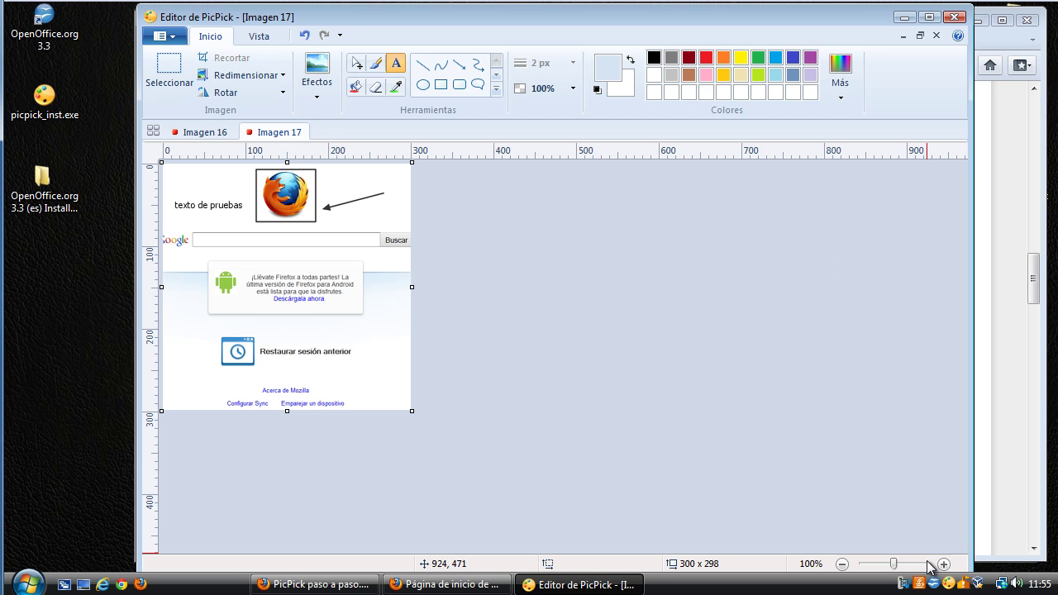
Open the PicPick program options and review the capture settings.
click(949, 582)
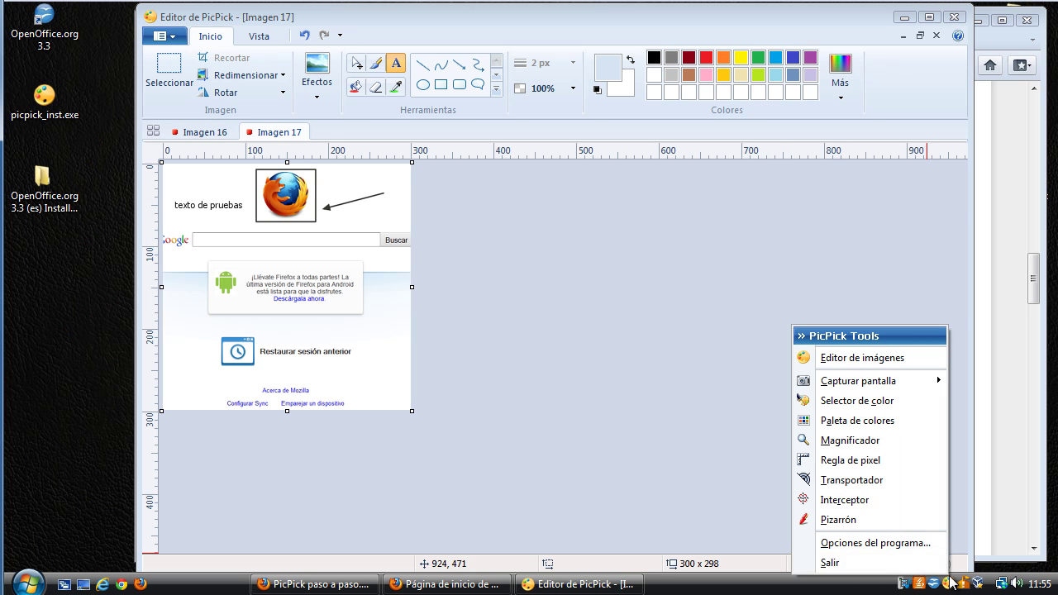
click(921, 543)
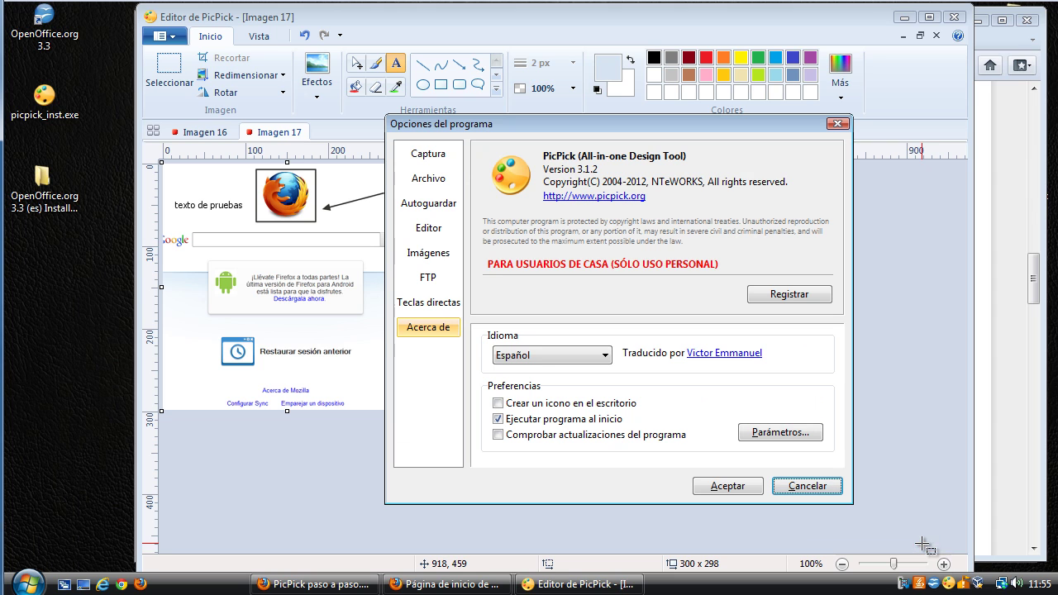
click(454, 156)
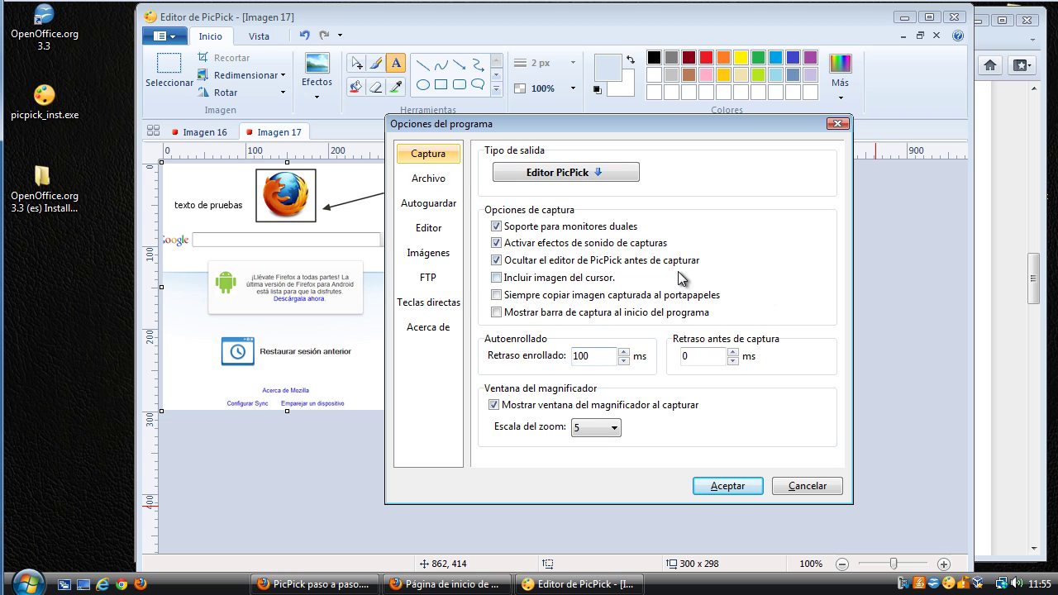
Try the Fecha/Hora, Texto + número and Sólo número presets for the autosave file name.
click(431, 186)
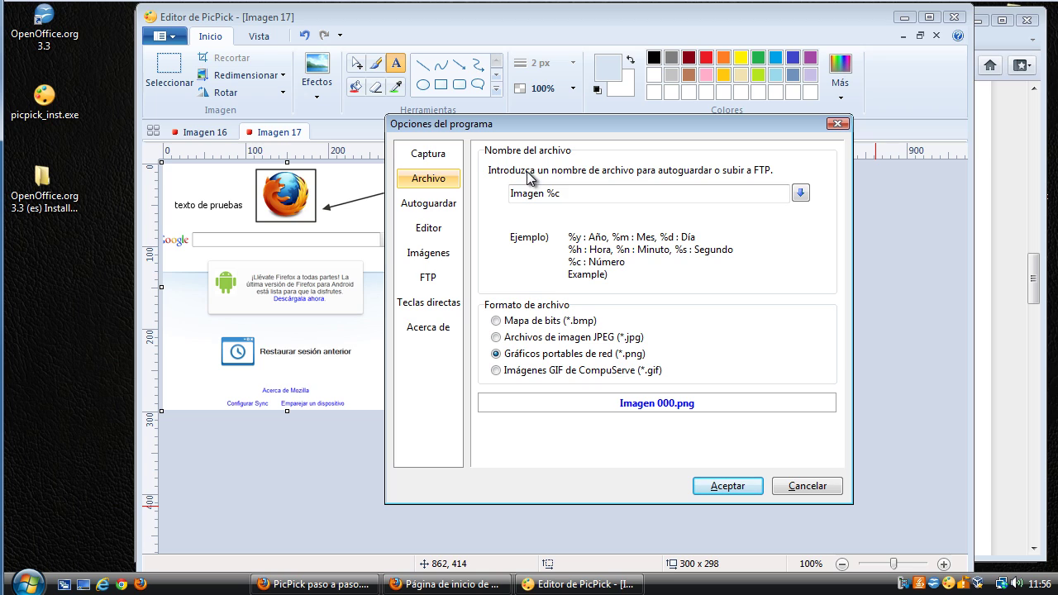
click(800, 192)
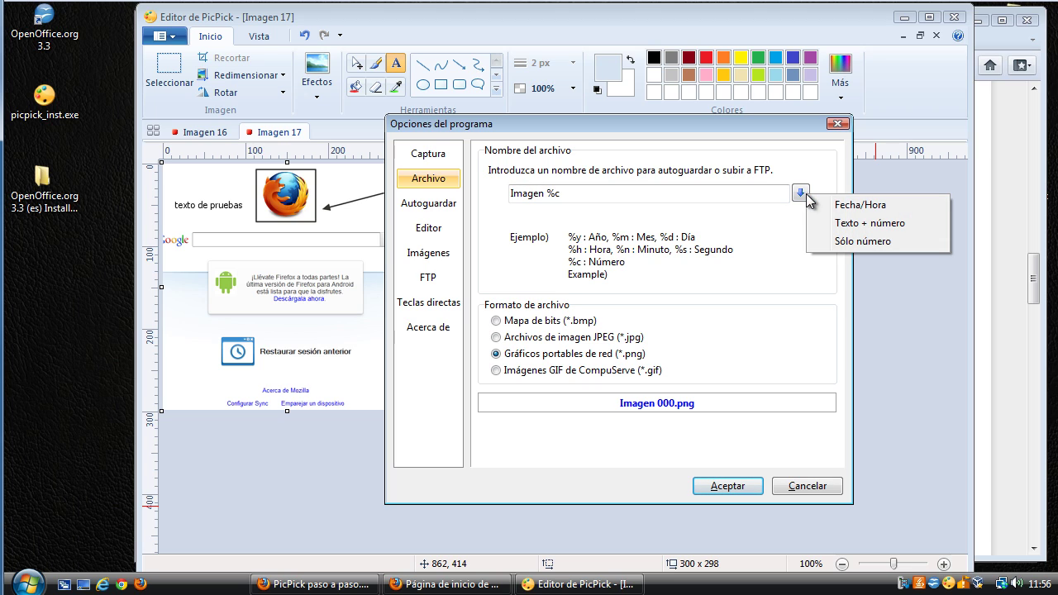
click(894, 207)
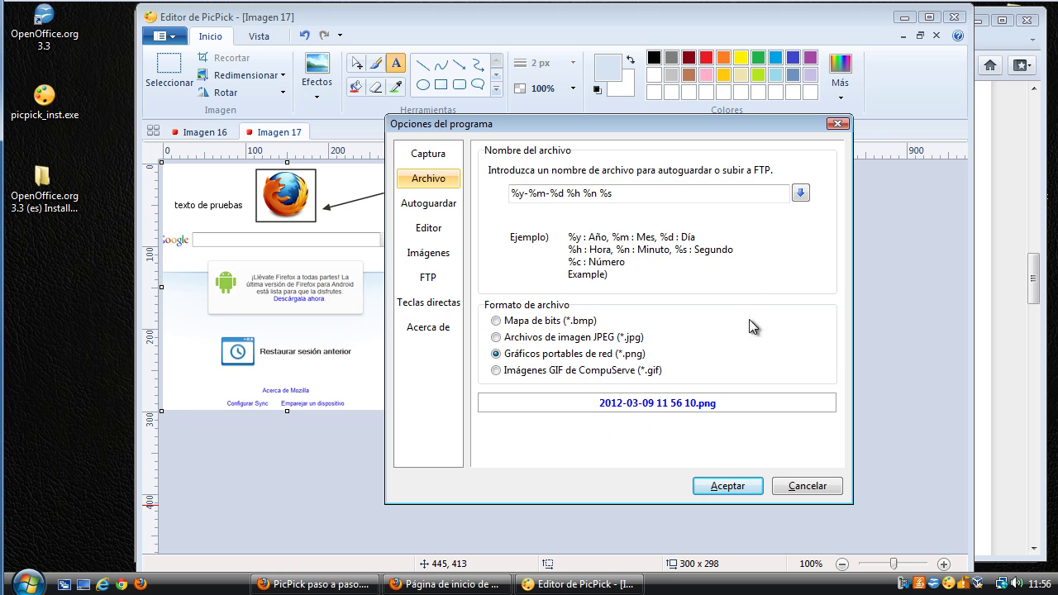
click(800, 193)
click(870, 224)
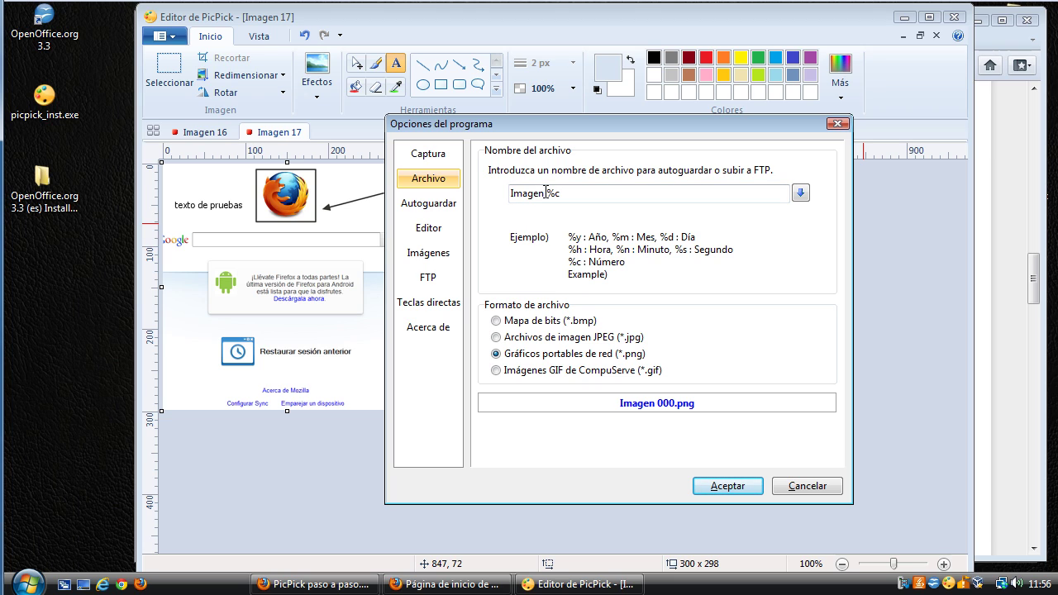
click(800, 193)
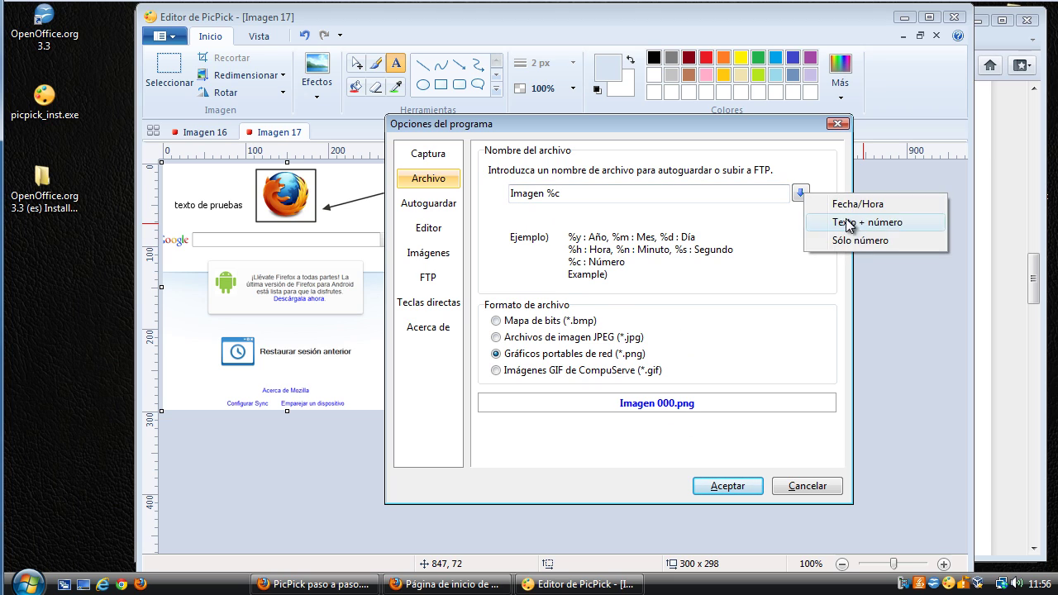
click(858, 242)
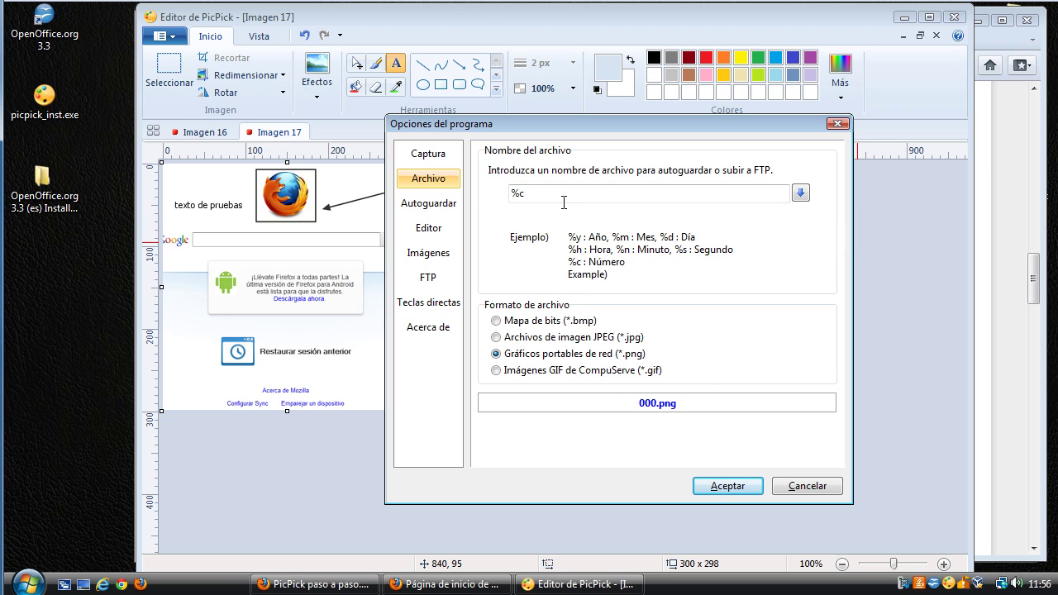
Replace the autosave file name pattern with the custom pattern img_marzo_%y.
drag(564, 202, 489, 195)
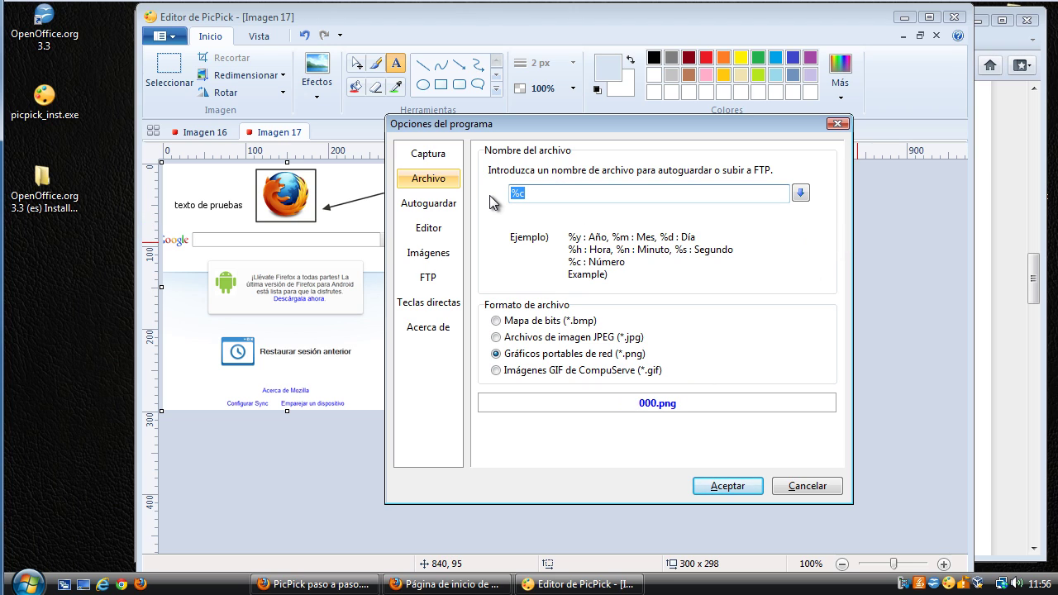
key(BackSpace)
key(BackSpace)
text(img_marz)
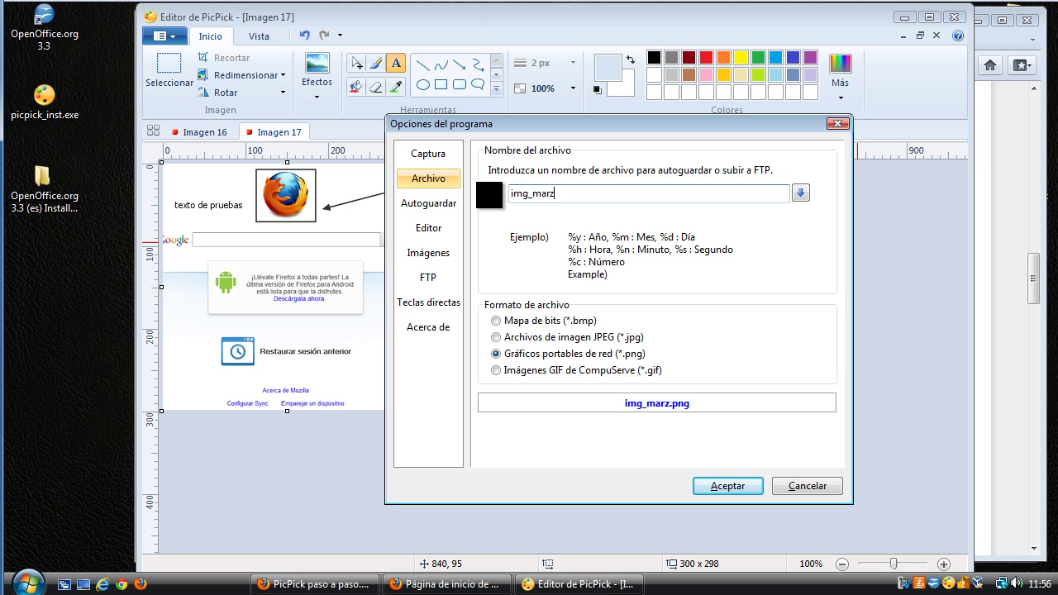
text(o_%y)
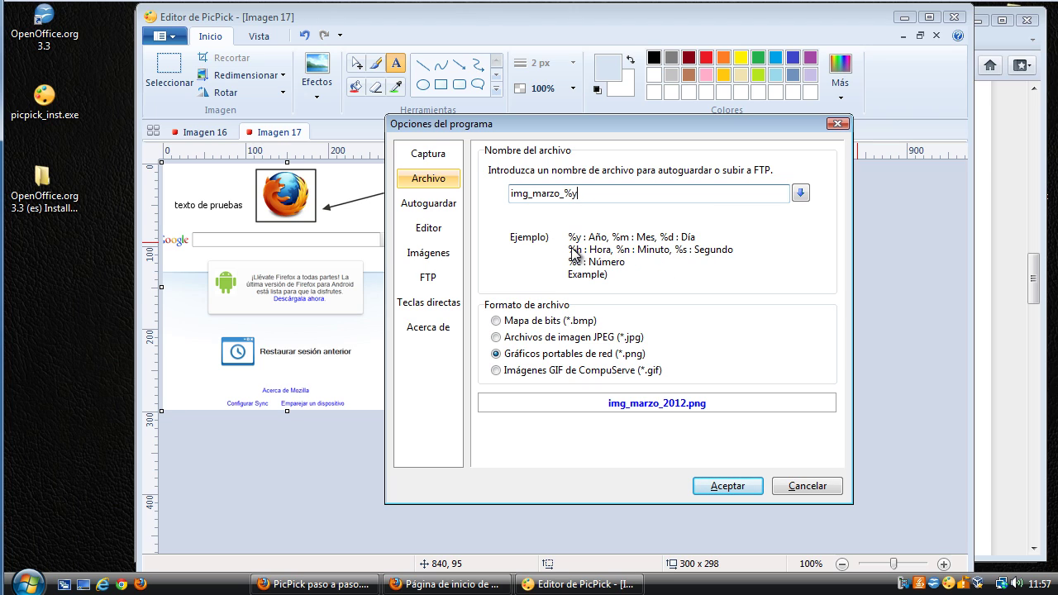
Enable automatic saving of images in the Autoguardar options and place the cursor in the directory field.
click(436, 209)
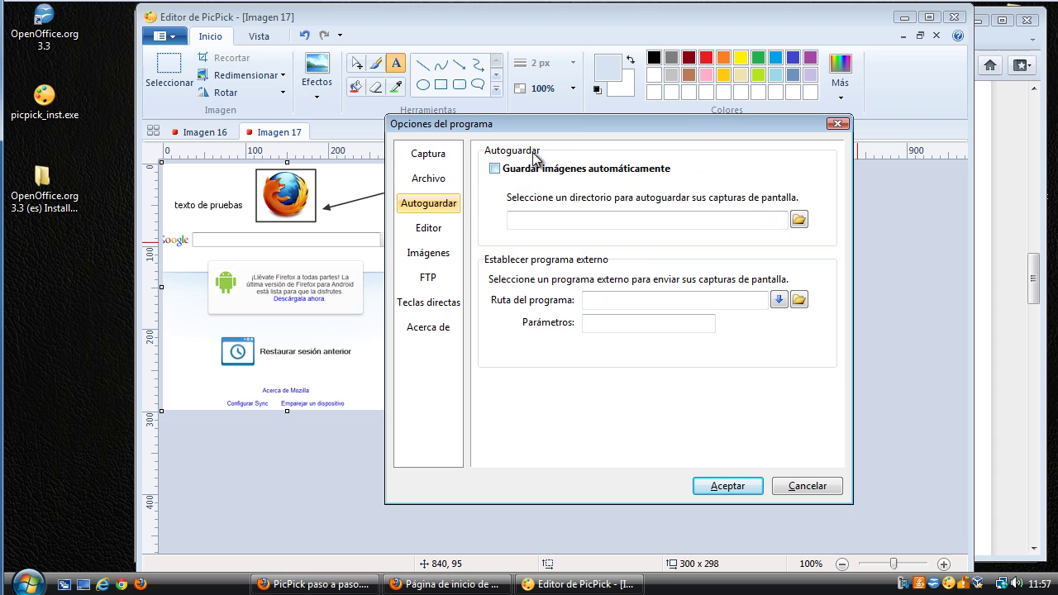
click(562, 169)
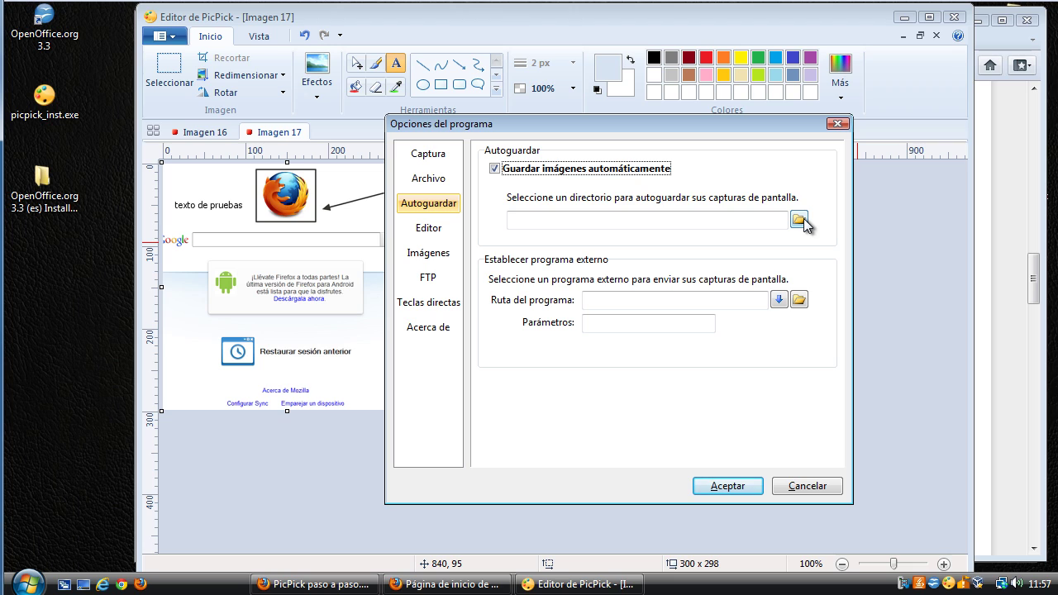
click(562, 220)
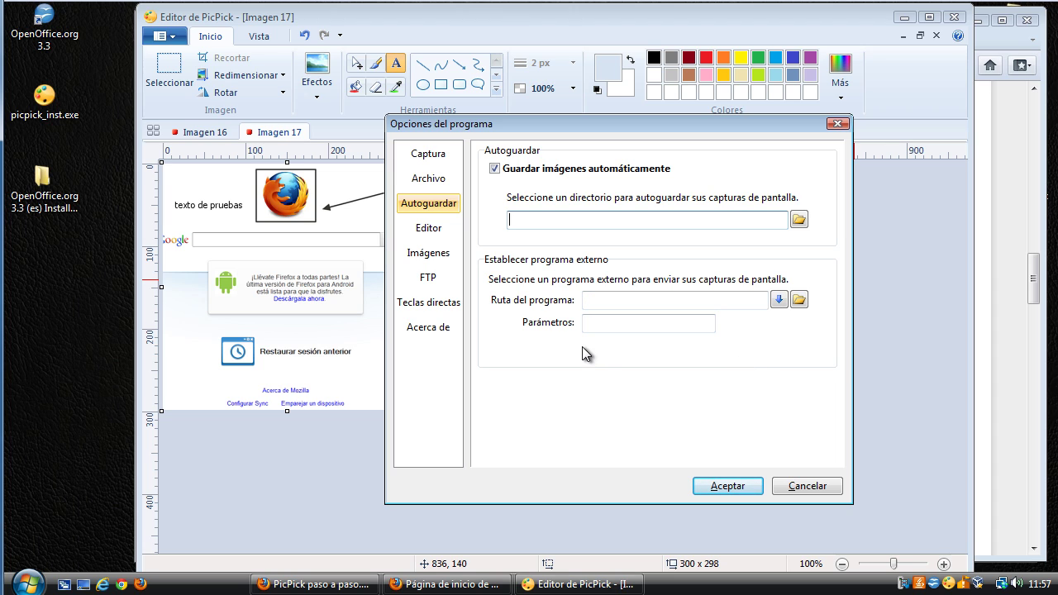
Try the Rejilla and Color sólido background options in the image editor's settings.
click(425, 231)
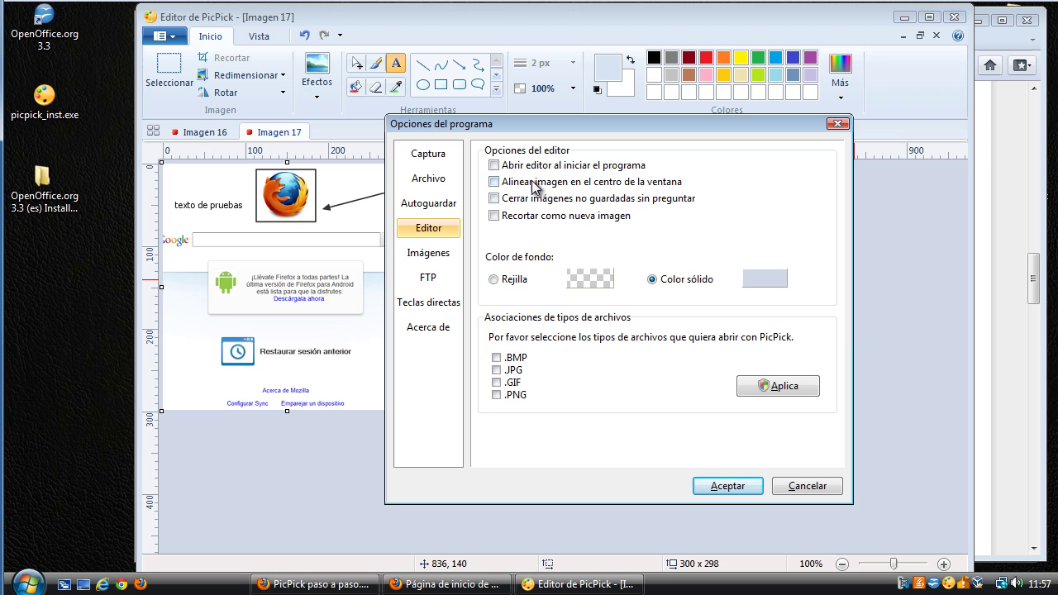
click(508, 279)
click(705, 278)
click(494, 279)
Try the JPEG quality levels Baja, Media and Alta, and set the quality back to Máxima.
click(434, 254)
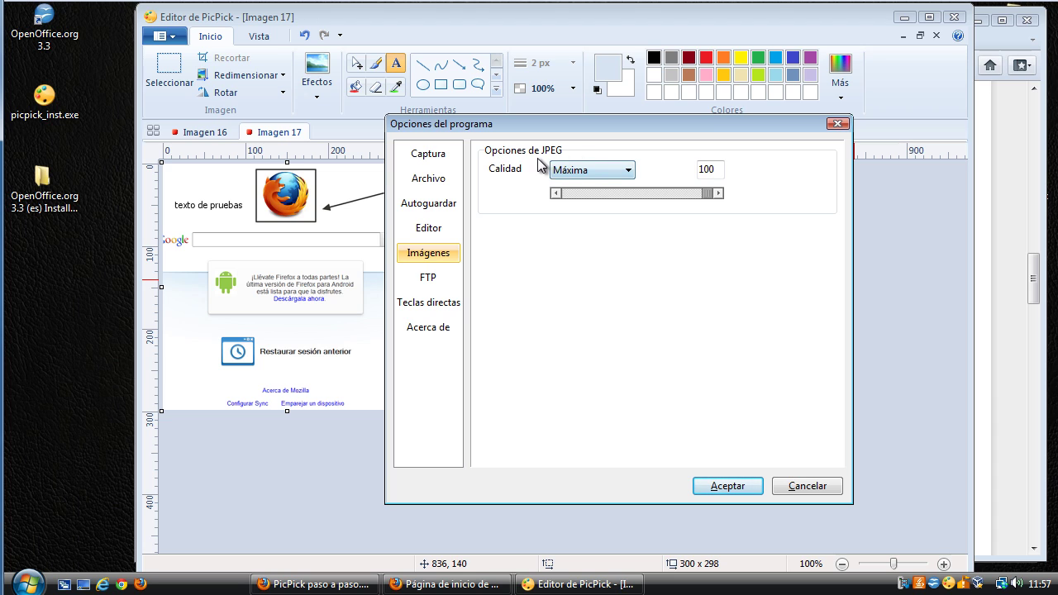
click(621, 171)
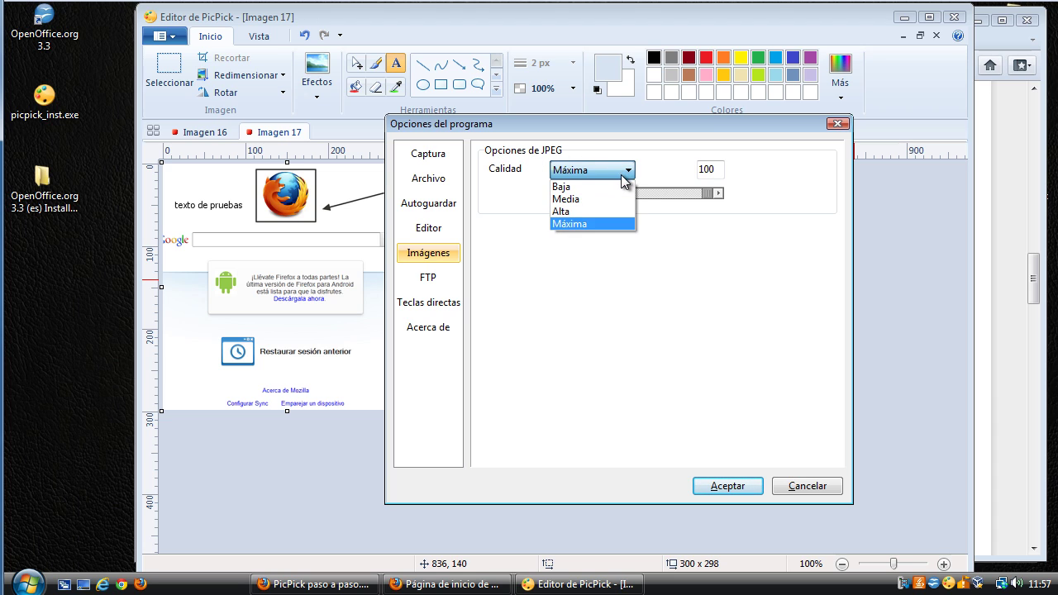
click(622, 189)
click(623, 172)
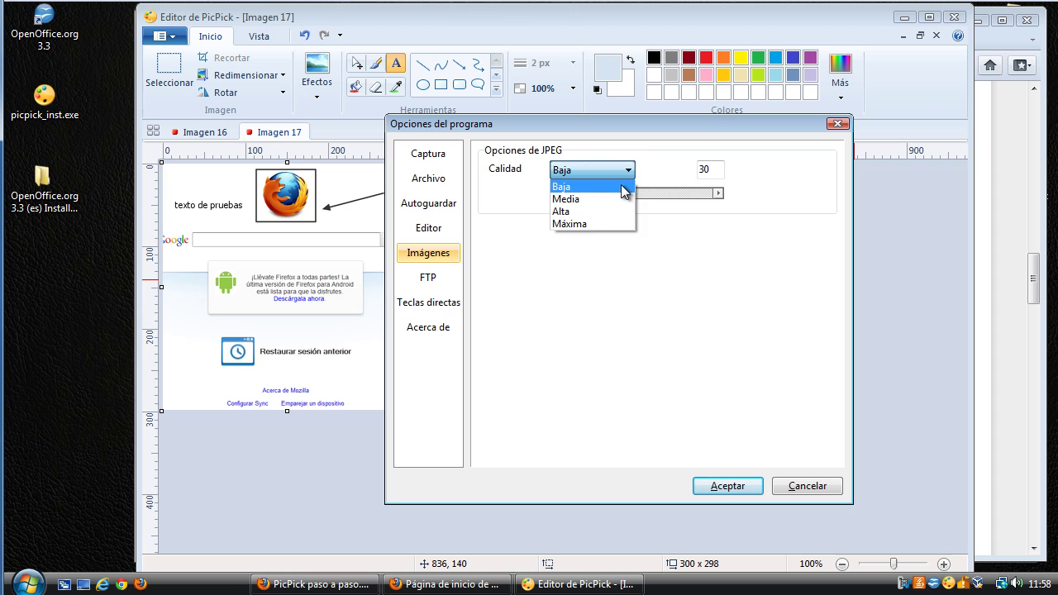
click(615, 199)
click(617, 171)
click(616, 212)
click(615, 172)
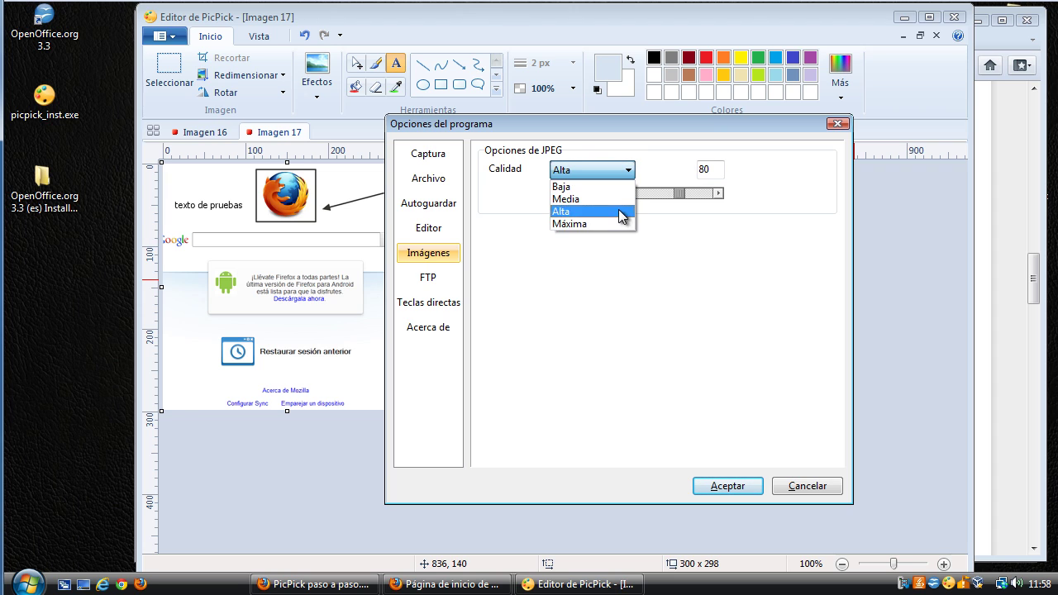
click(616, 223)
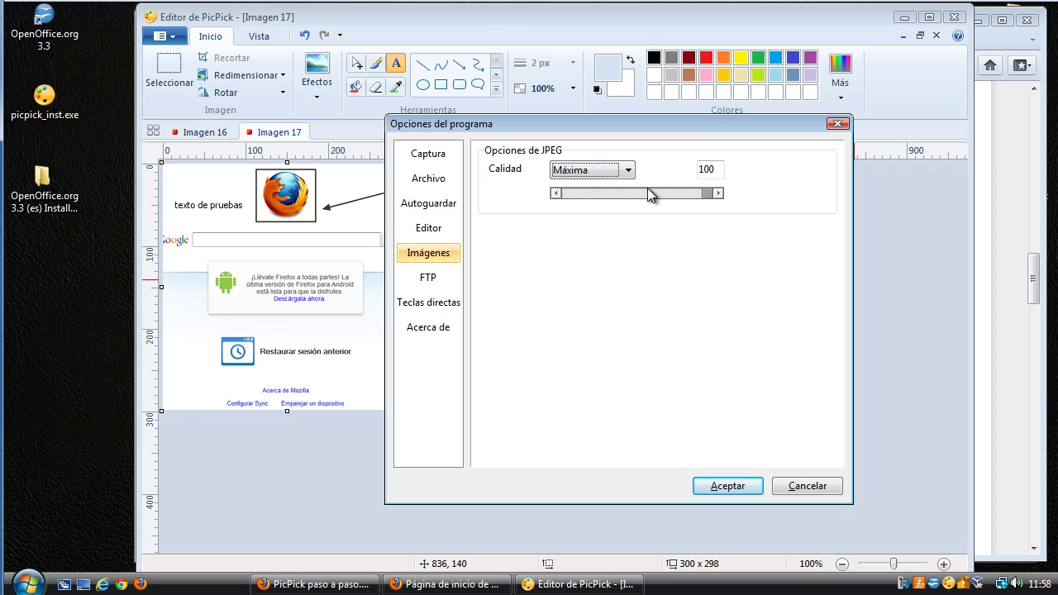
Review the FTP server settings, including the server and remote path fields.
click(432, 281)
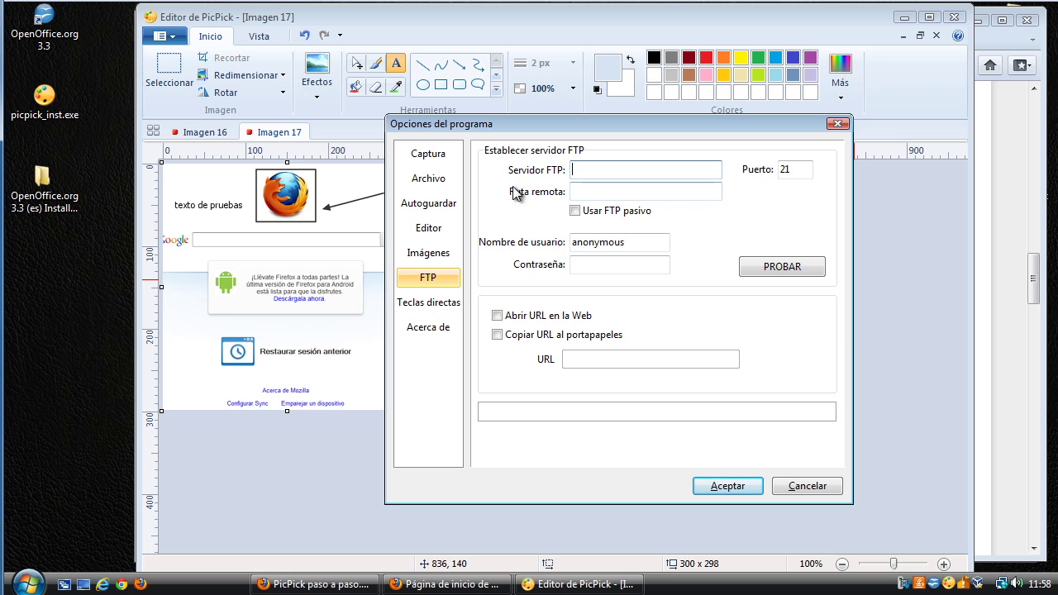
click(635, 195)
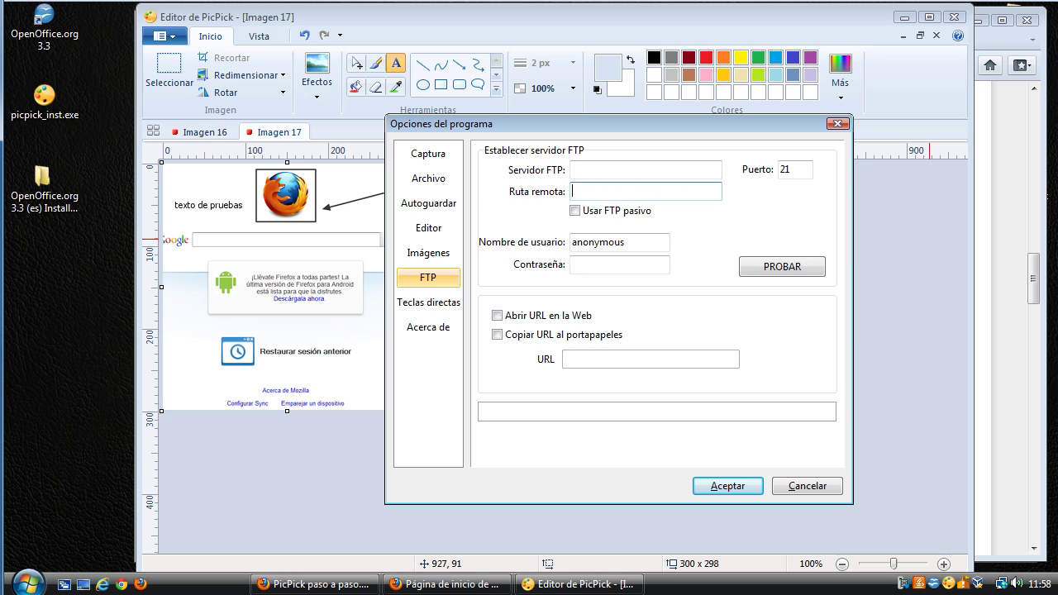
click(613, 171)
click(609, 187)
Review the keyboard shortcuts for captures and tools and compare them with the entries of the PicPick Tools menu.
click(430, 305)
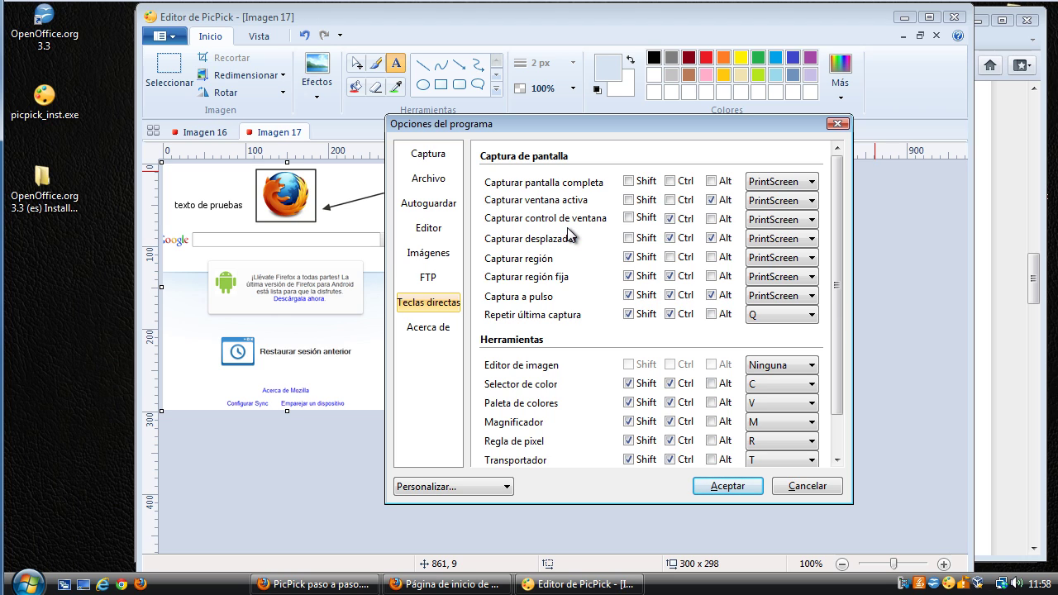
right_click(954, 585)
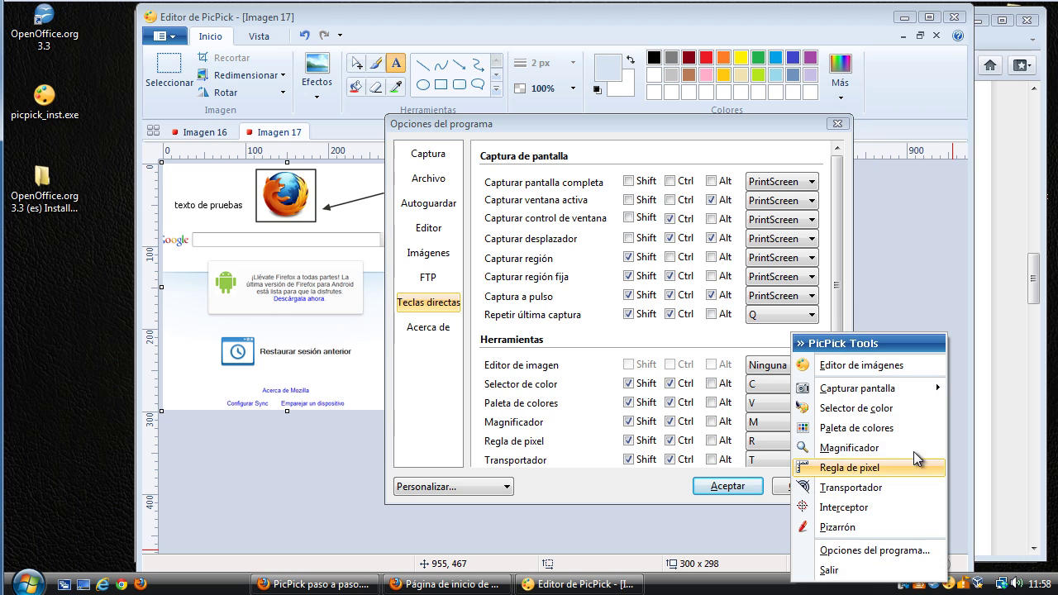
click(626, 162)
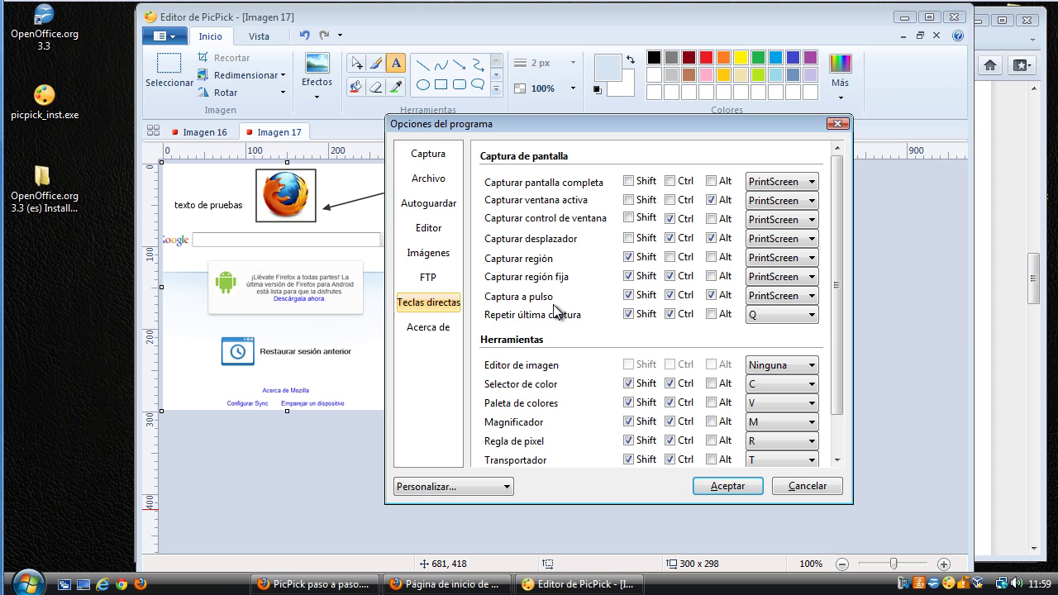
click(952, 584)
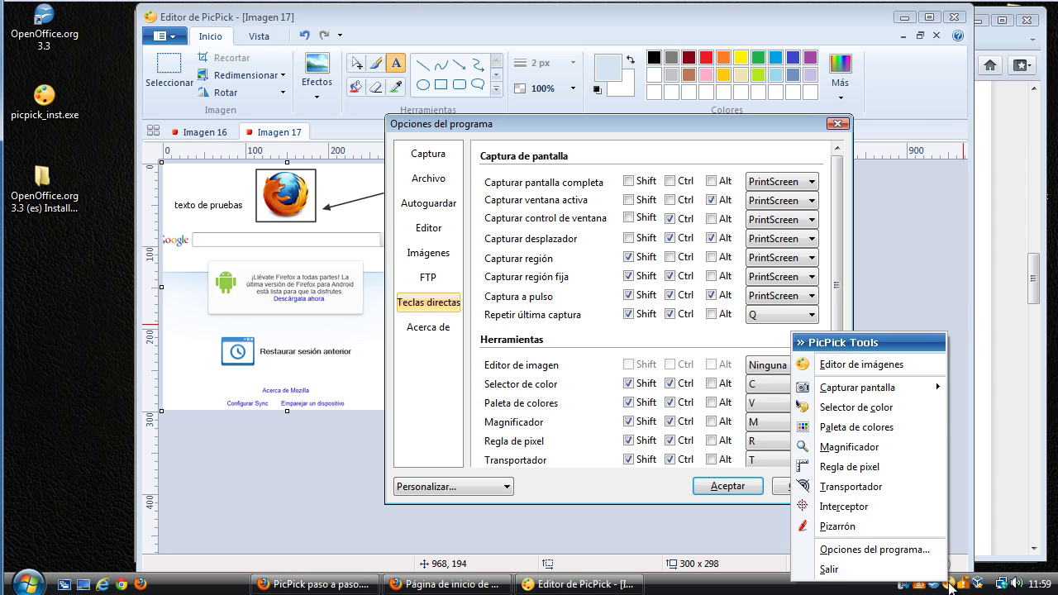
mouse_move(879, 390)
key(Escape)
key(Escape)
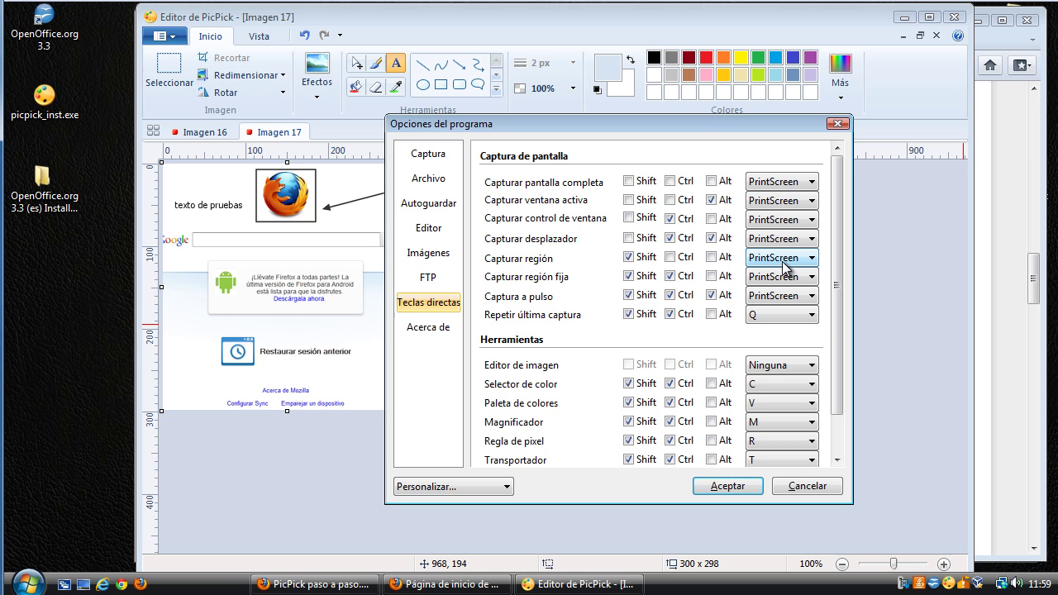
Capture a screen region of about 667 × 512 px containing the options dialog into the editor, and cancel the program options.
key(shift+Print)
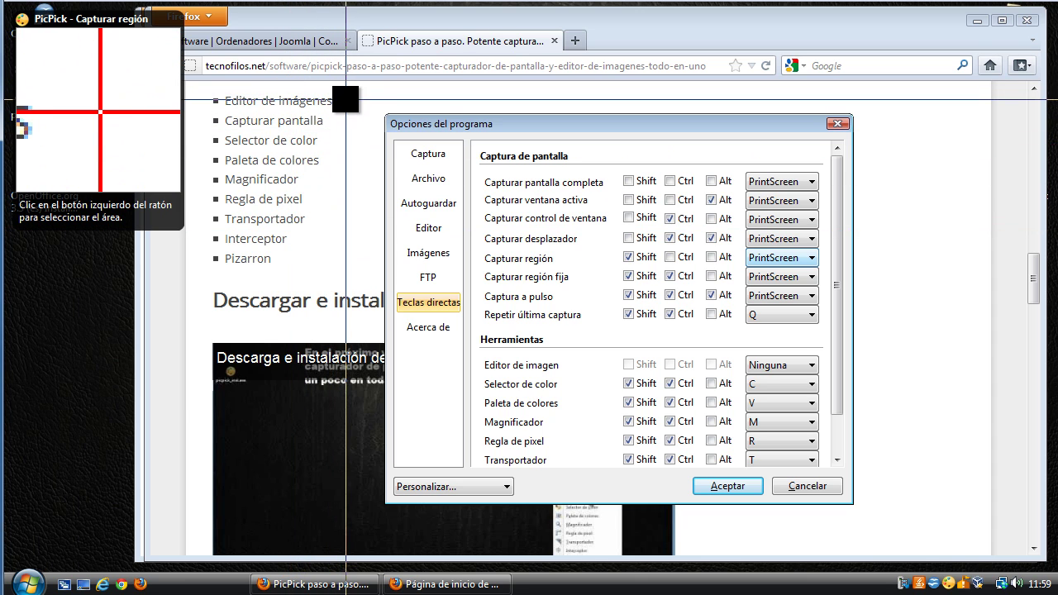
drag(346, 100, 890, 522)
mouse_move(890, 522)
mouse_down()
mouse_move(910, 520)
mouse_move(896, 522)
mouse_up()
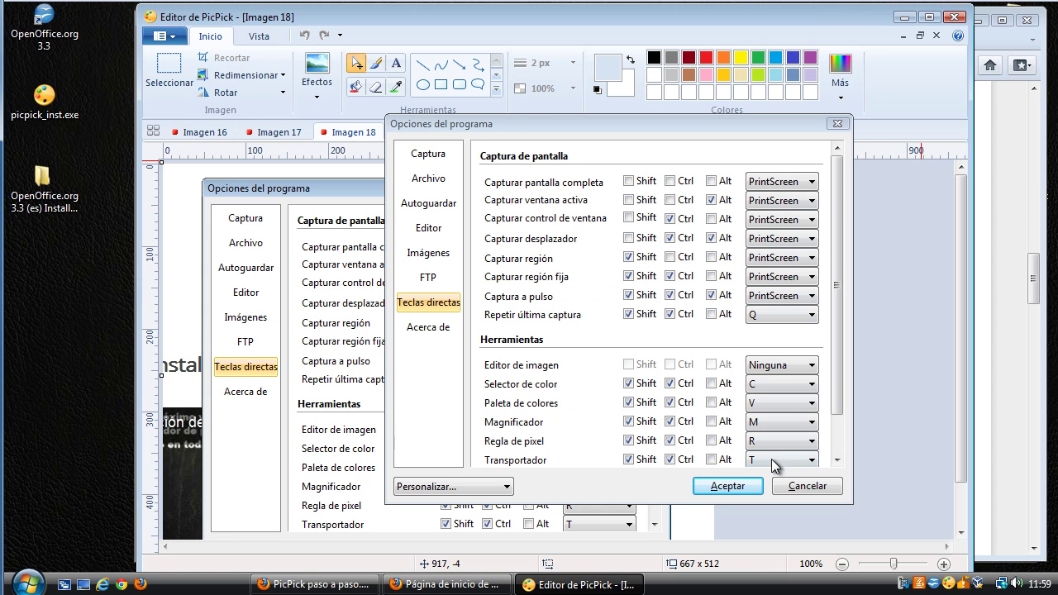
click(805, 487)
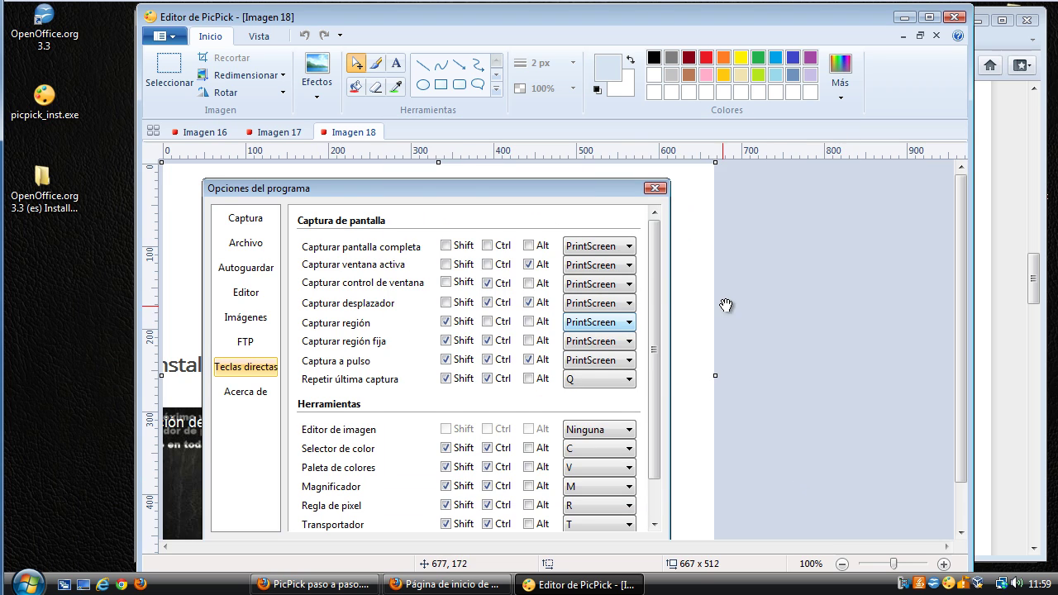
scroll(521, 273, down, 1)
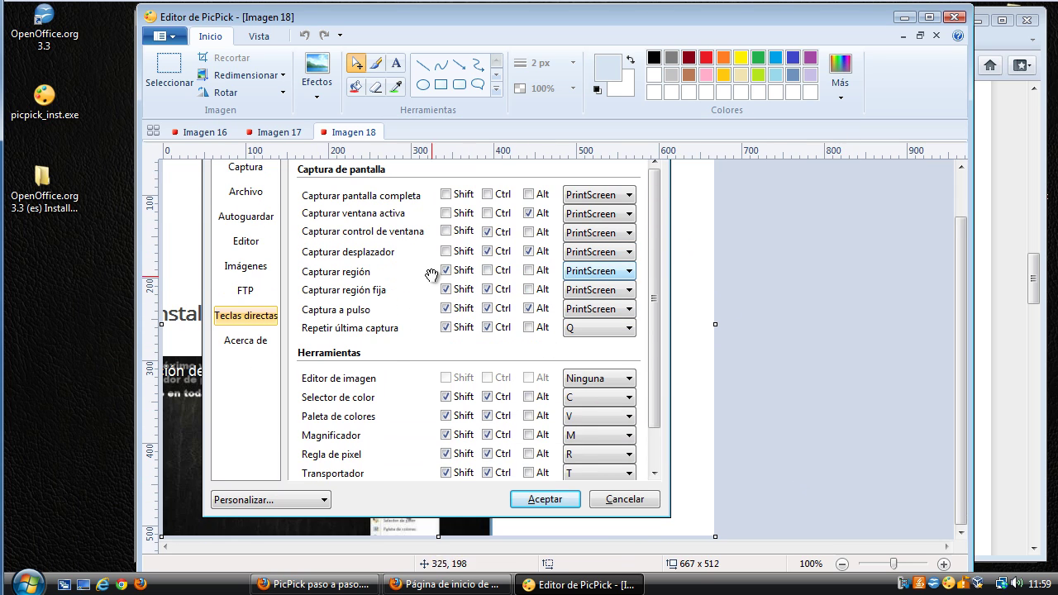
Review the capture and tool shortcuts shown in the captured image of the options dialog.
scroll(371, 309, up, 1)
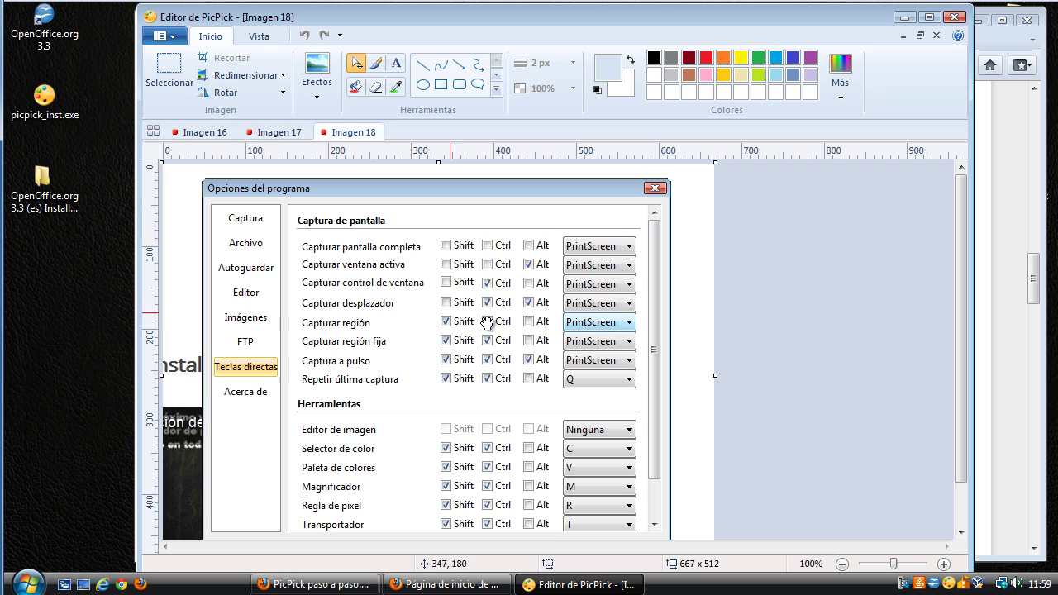
scroll(485, 322, down, 1)
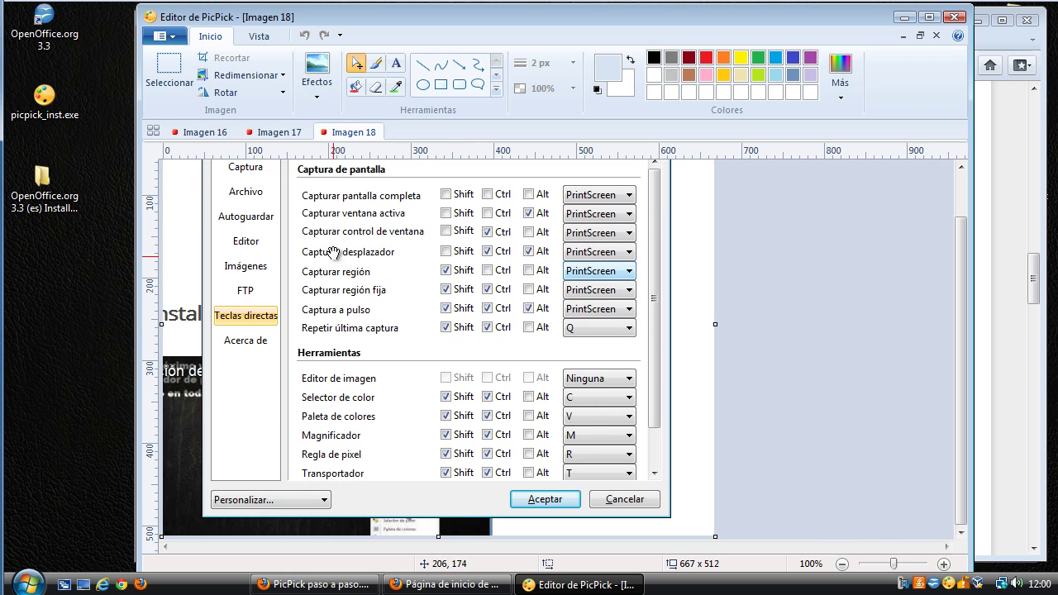
scroll(334, 253, up, 1)
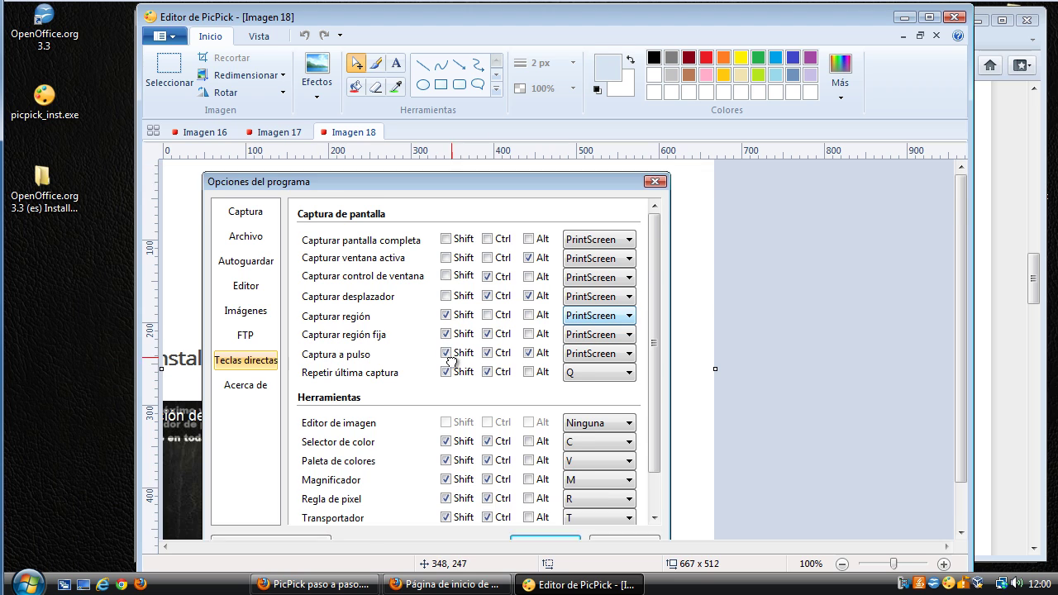
scroll(470, 362, down, 1)
Open the program options and show the Teclas directas settings for captures and tools.
right_click(943, 584)
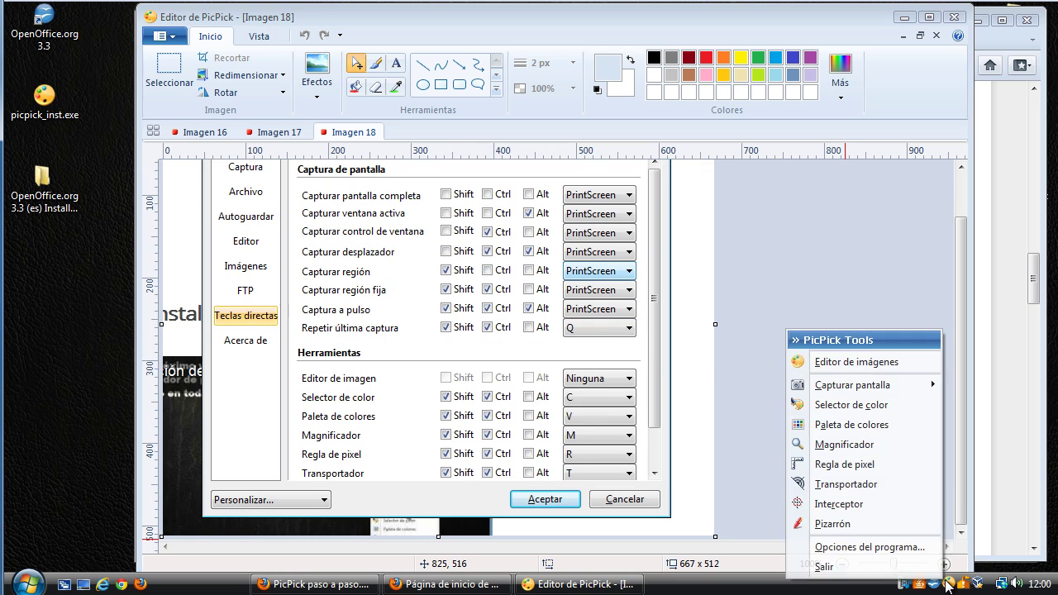
click(922, 548)
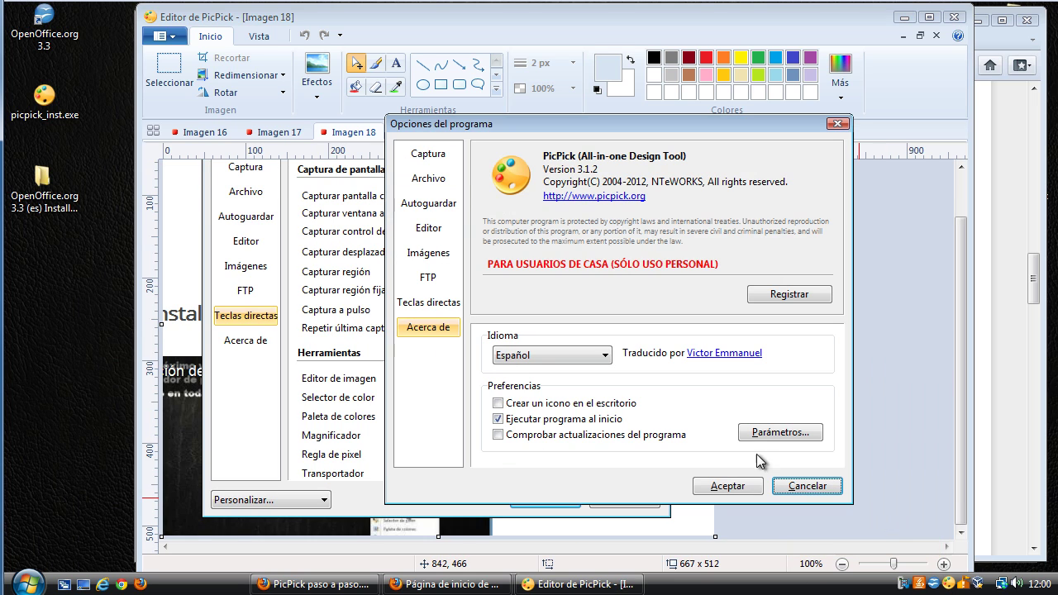
click(427, 307)
click(426, 255)
click(427, 302)
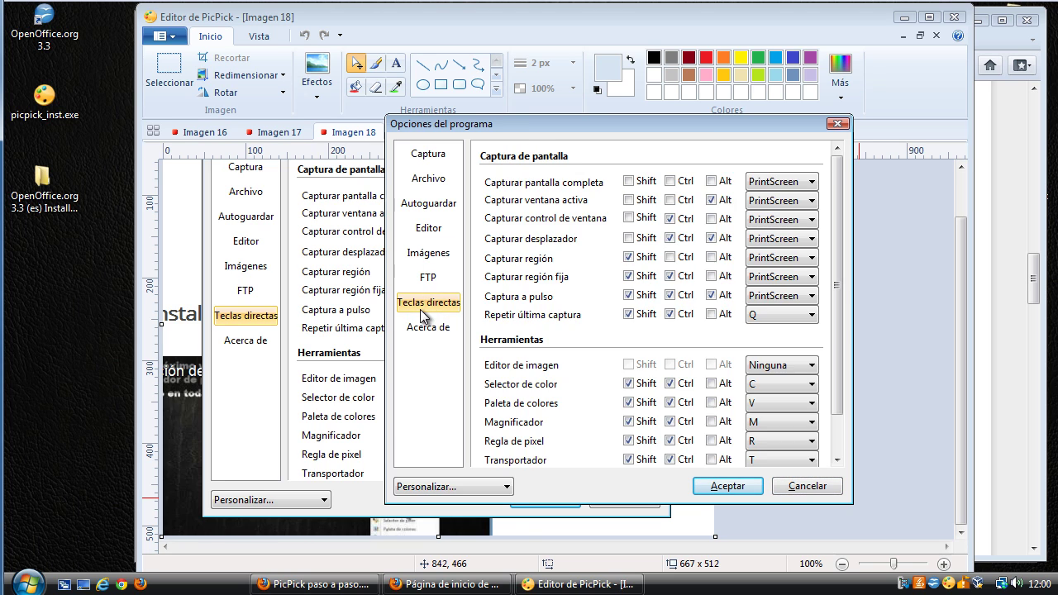
Review the language and preferences under Acerca de, switching Ejecutar programa al inicio off and back on.
click(436, 329)
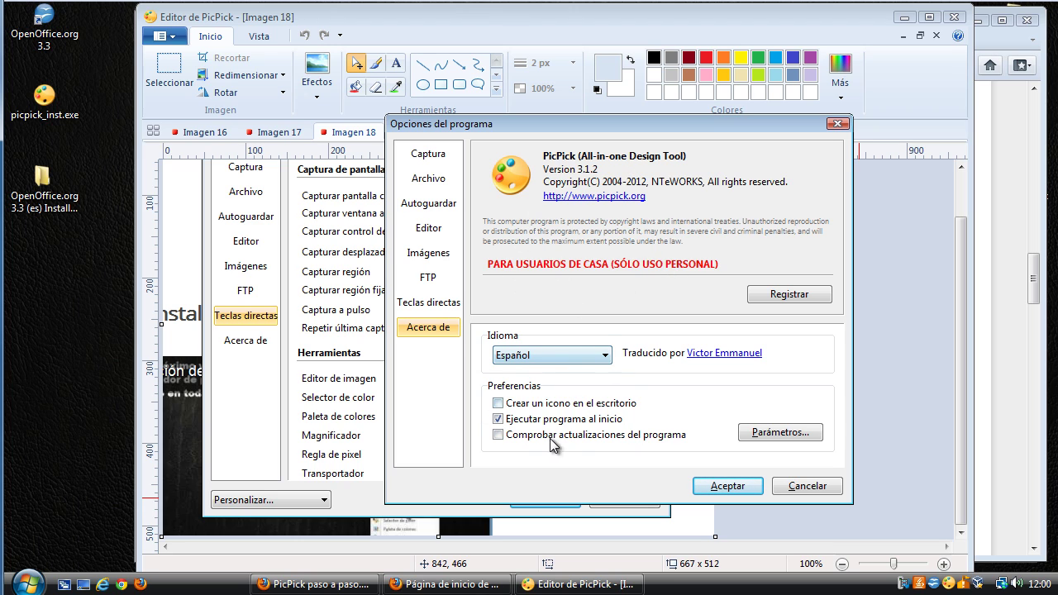
click(498, 419)
click(498, 418)
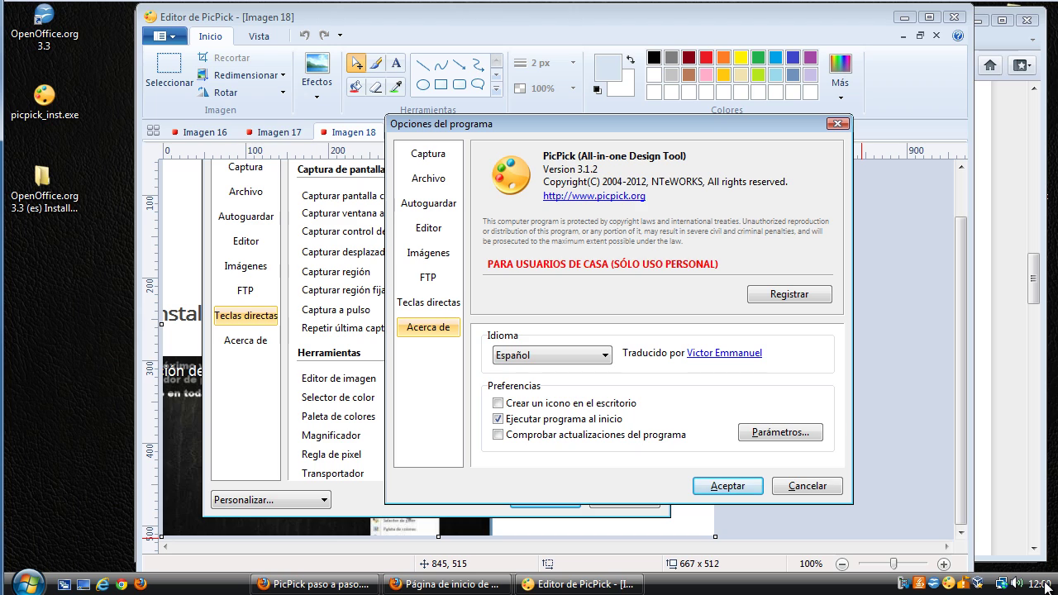
click(951, 586)
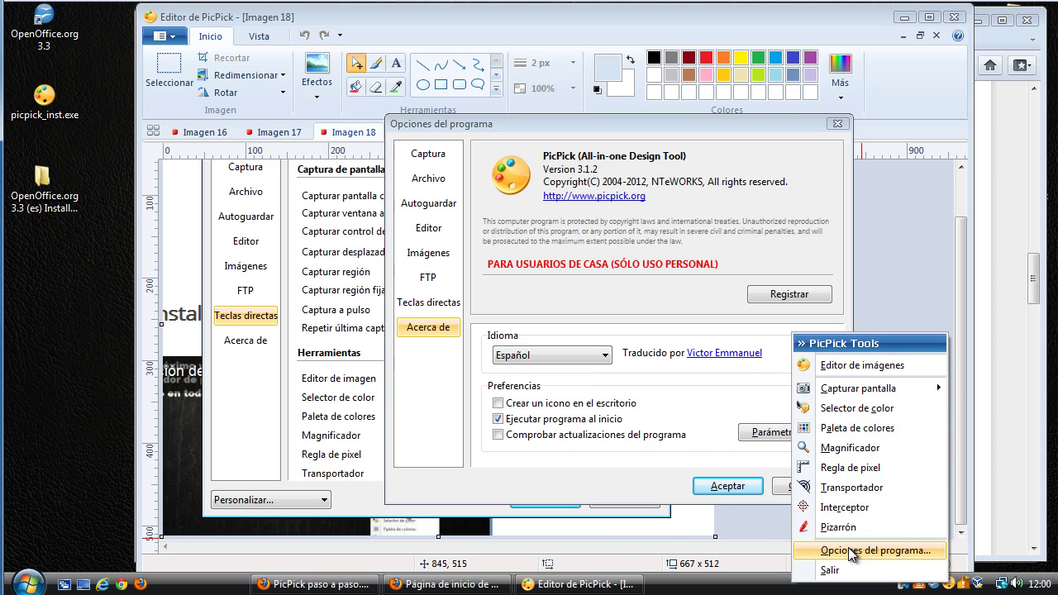
click(852, 362)
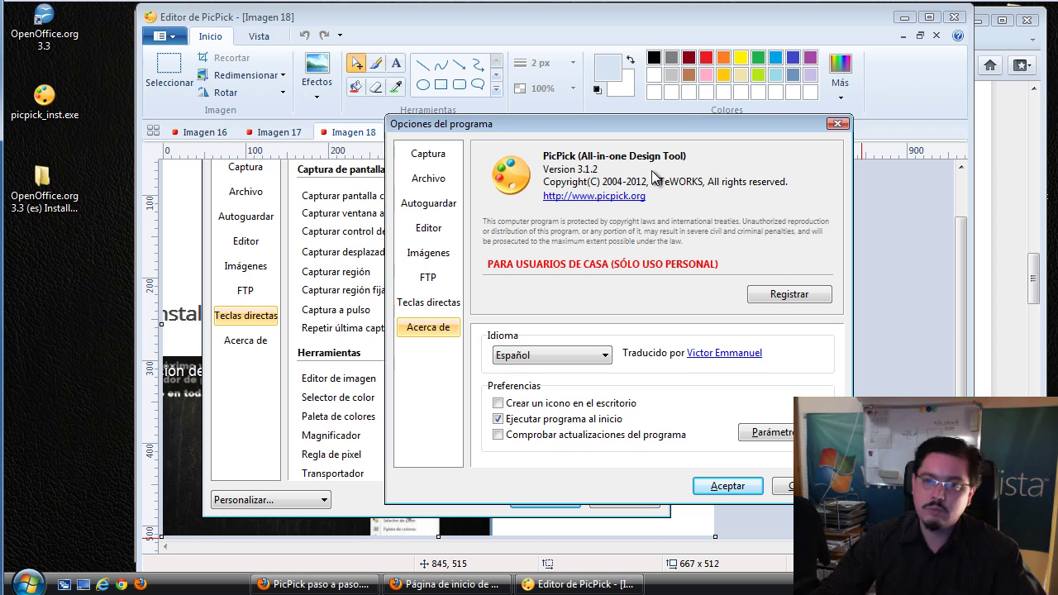